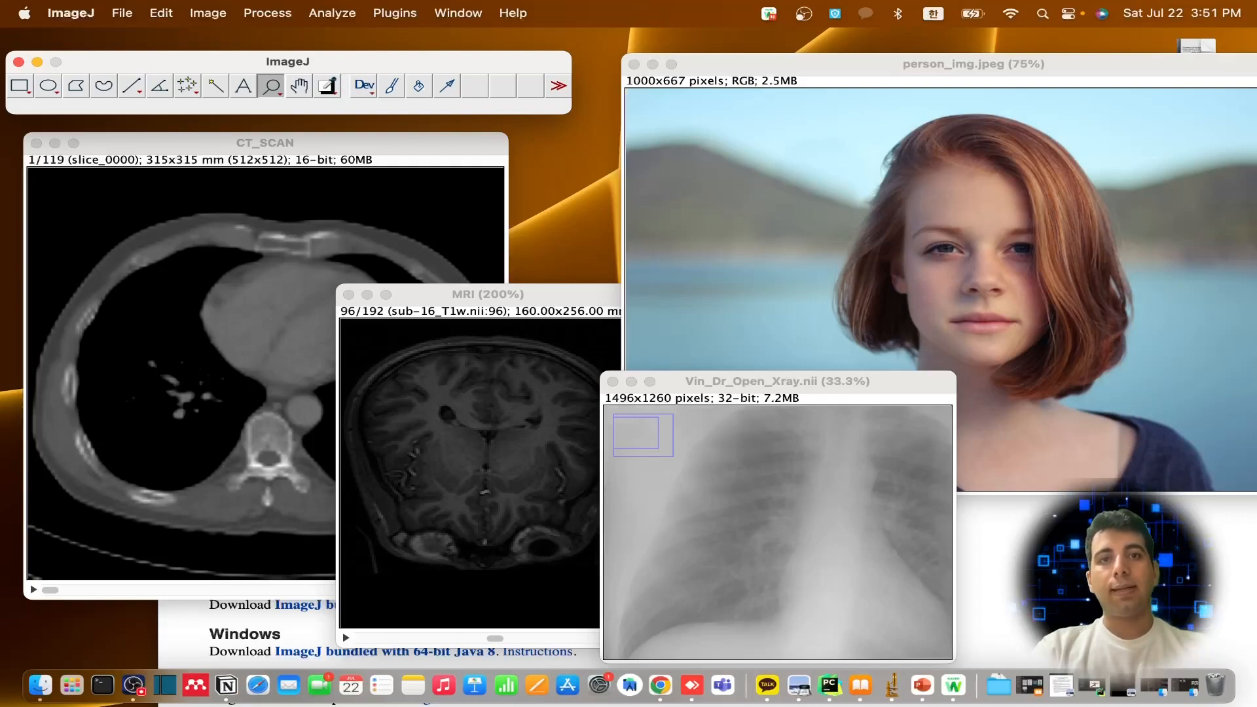
Switch to Chrome, reopen the ImageJ download page from the Google results for "imagej", and minimize the browser
key(super+Tab)
drag(776, 319, 717, 106)
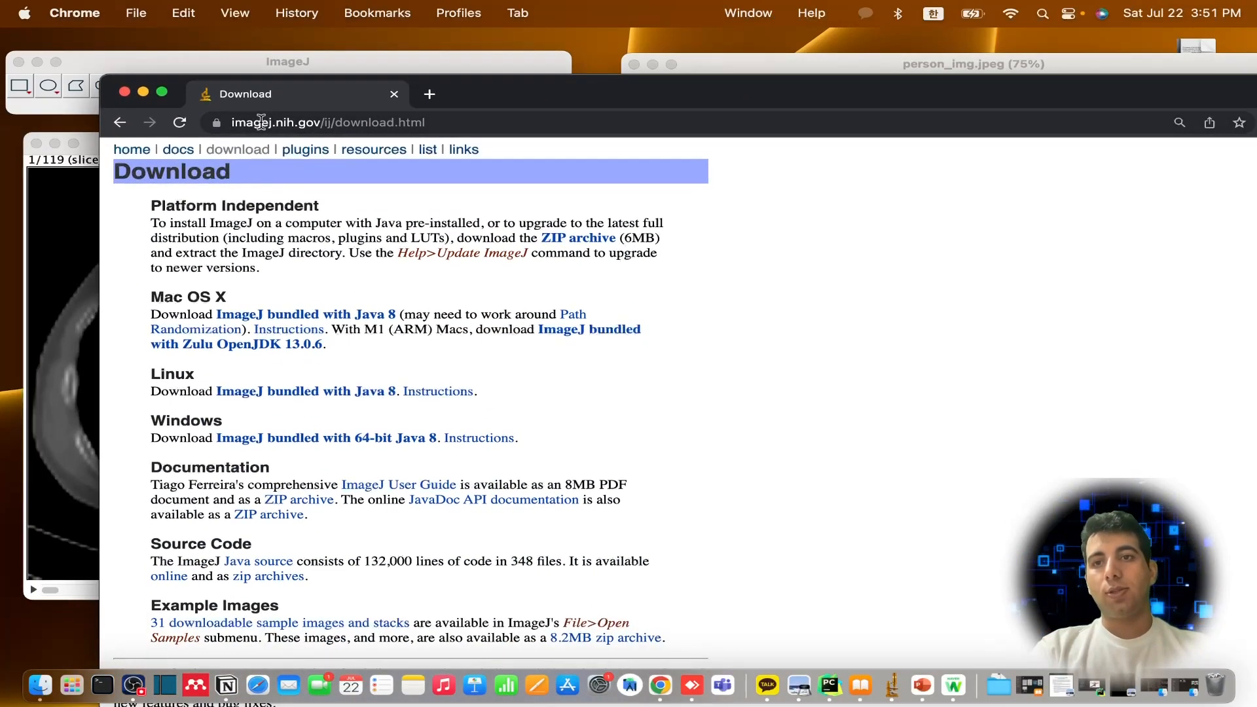
click(120, 122)
click(393, 183)
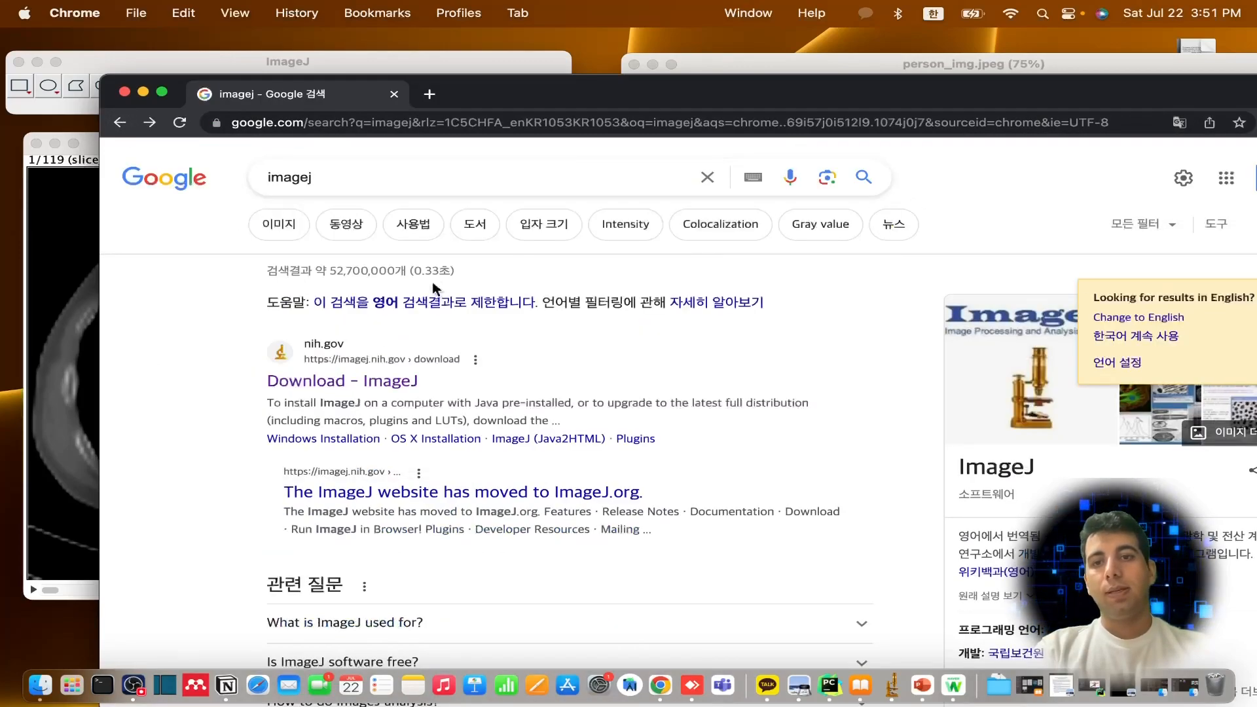
click(334, 383)
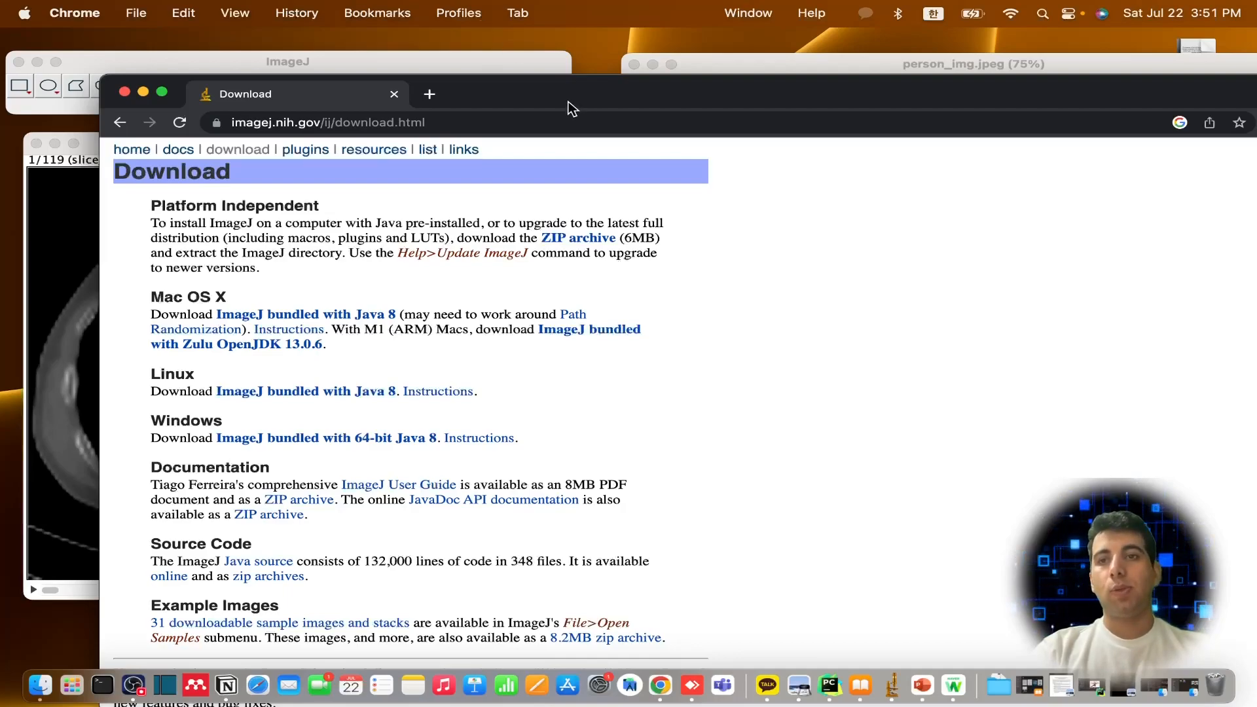
click(144, 93)
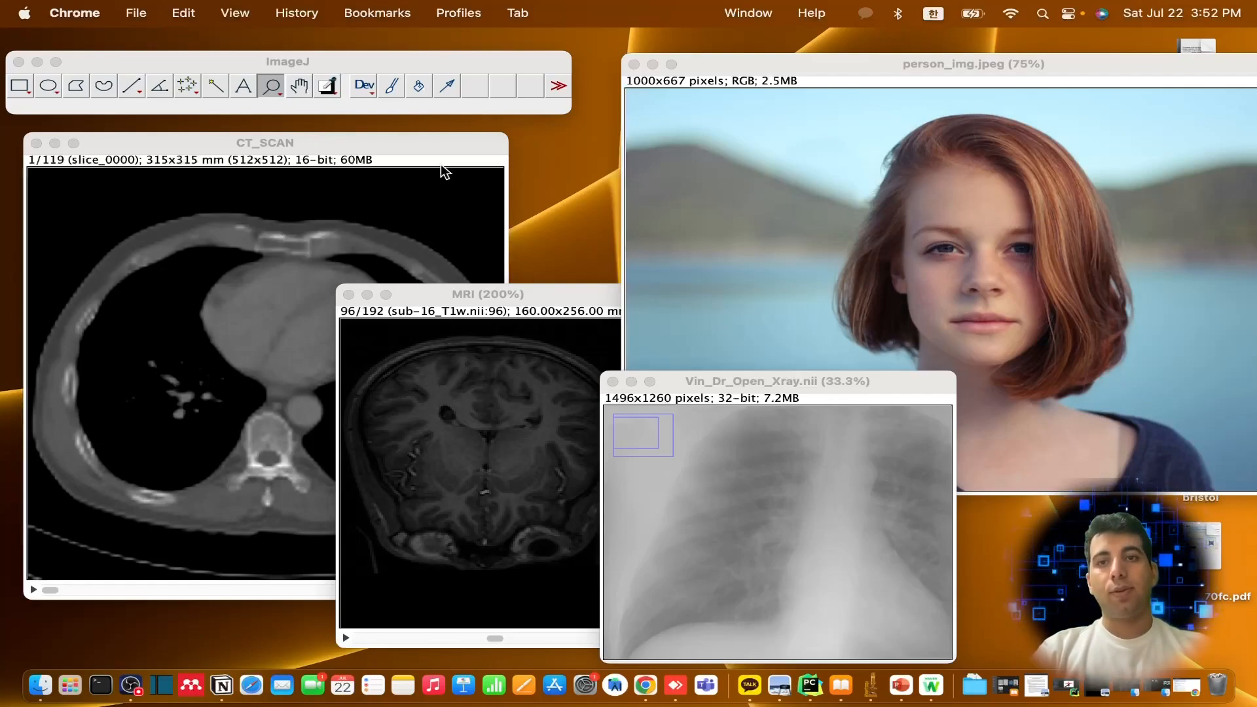
click(309, 63)
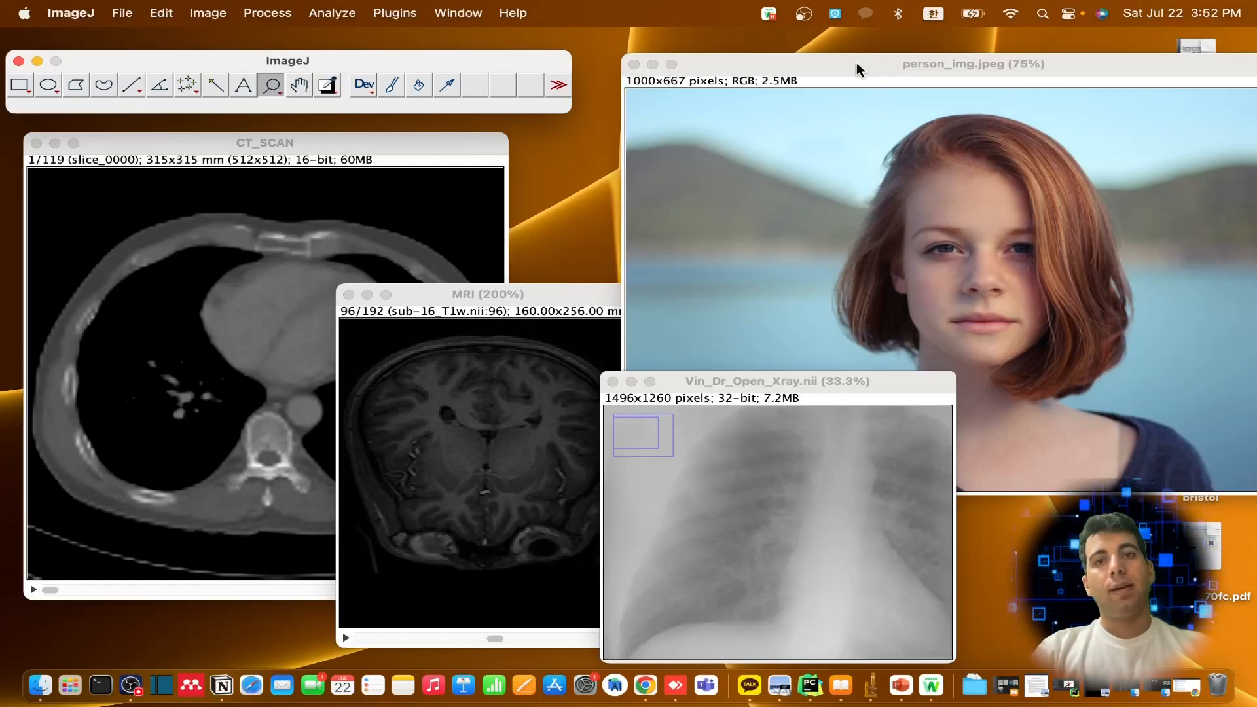
click(127, 16)
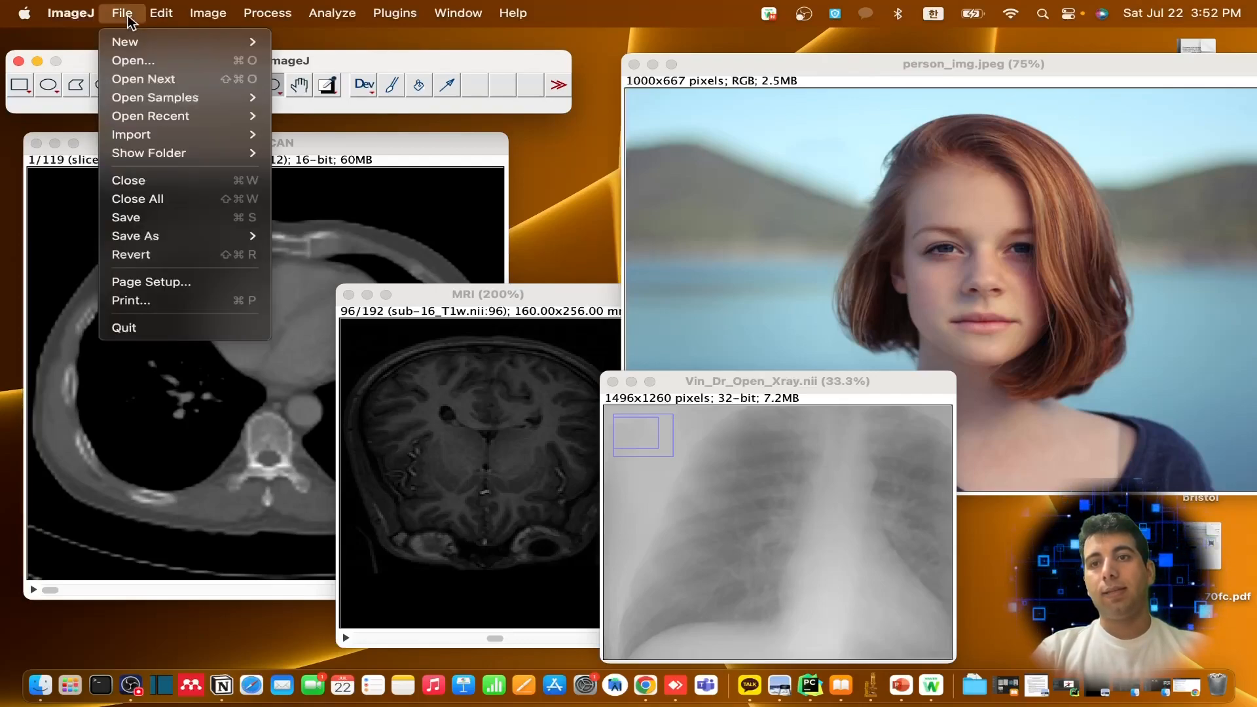
mouse_move(216, 136)
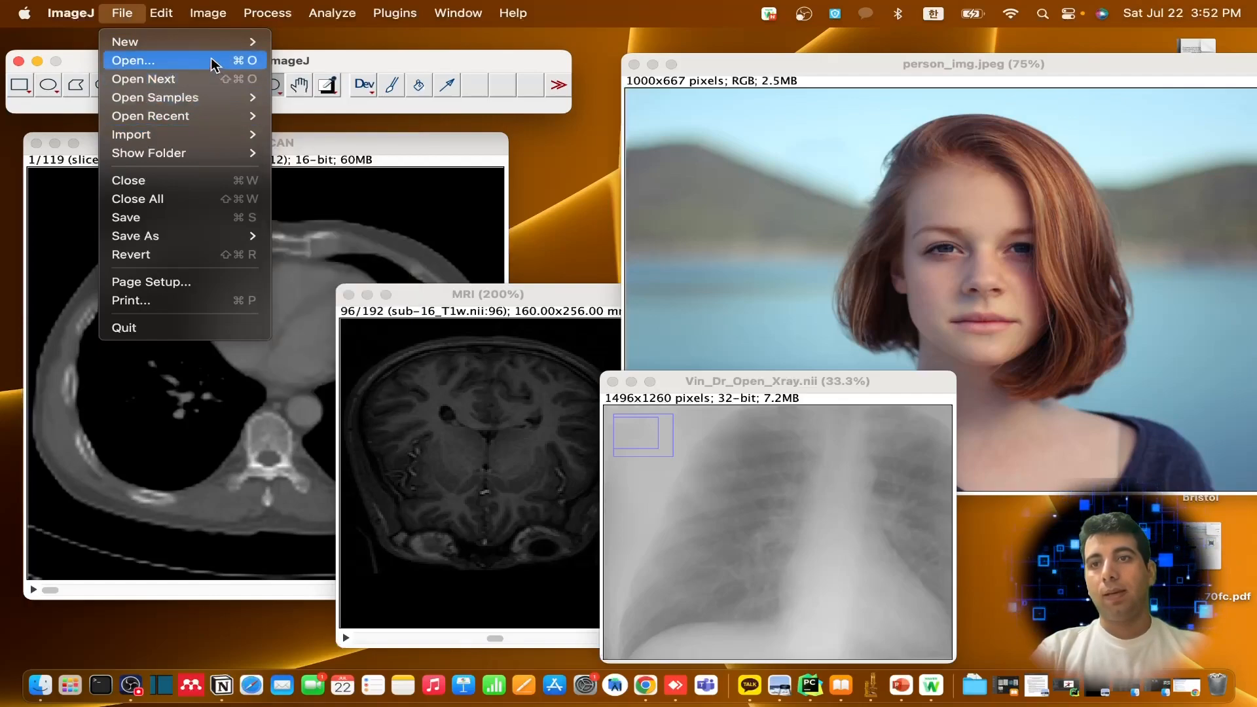
mouse_move(97, 22)
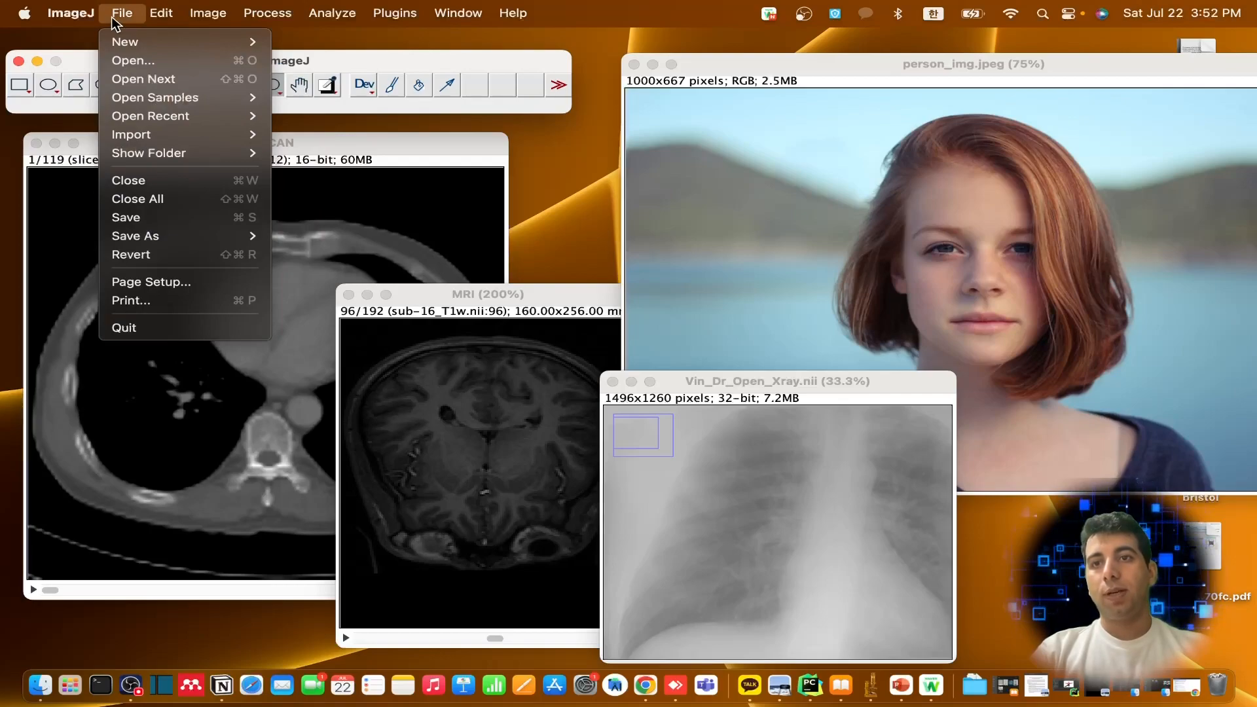
mouse_move(128, 45)
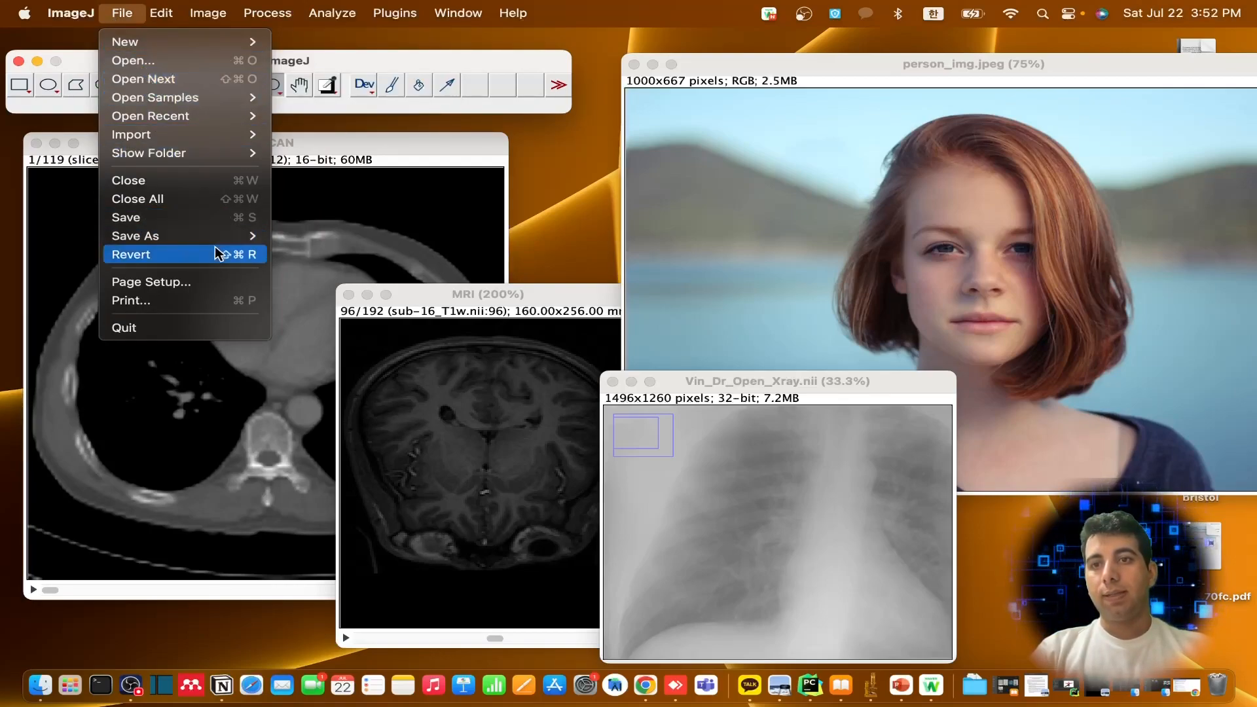
mouse_move(207, 237)
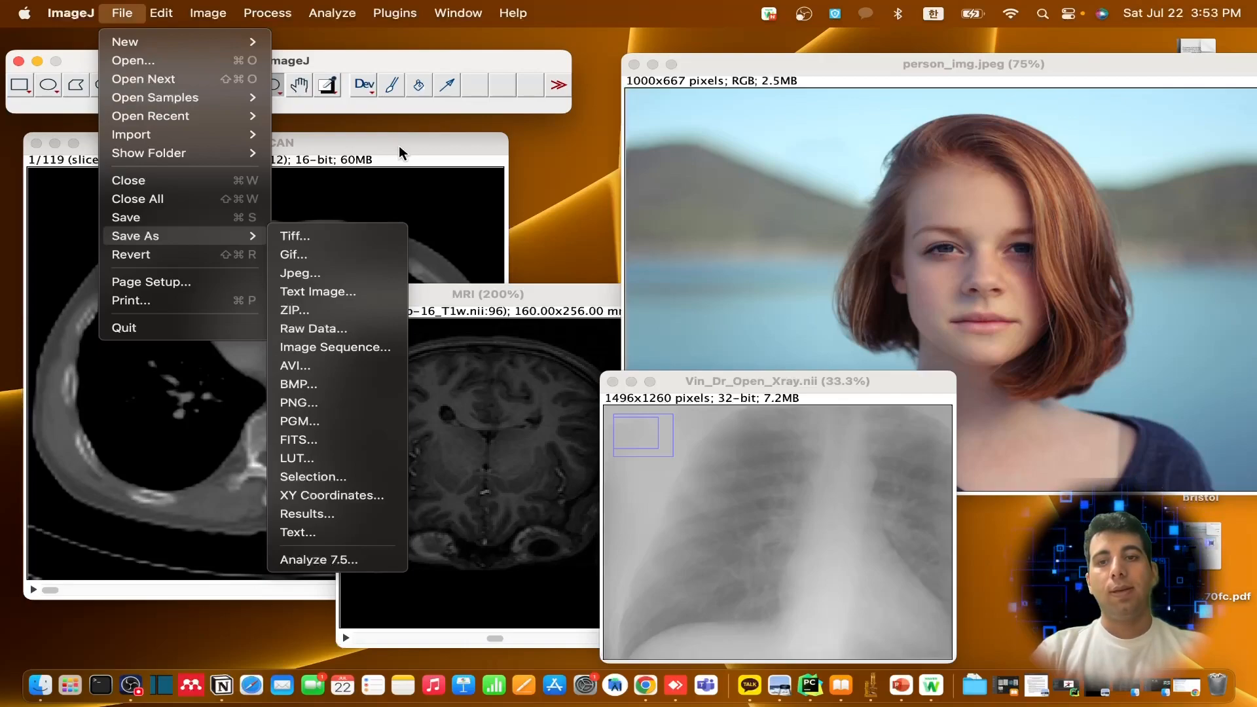
click(478, 105)
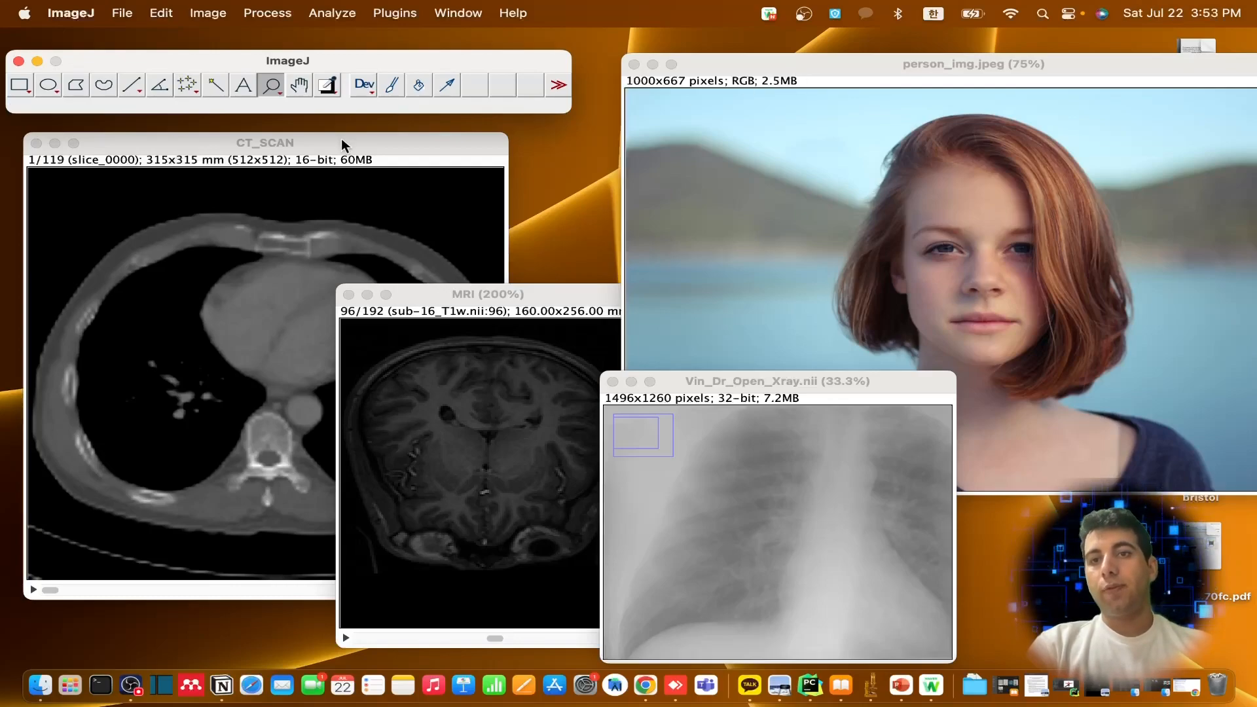
Switch to Finder and select the CT_SCAN folder inside the Medical Images folder
click(300, 144)
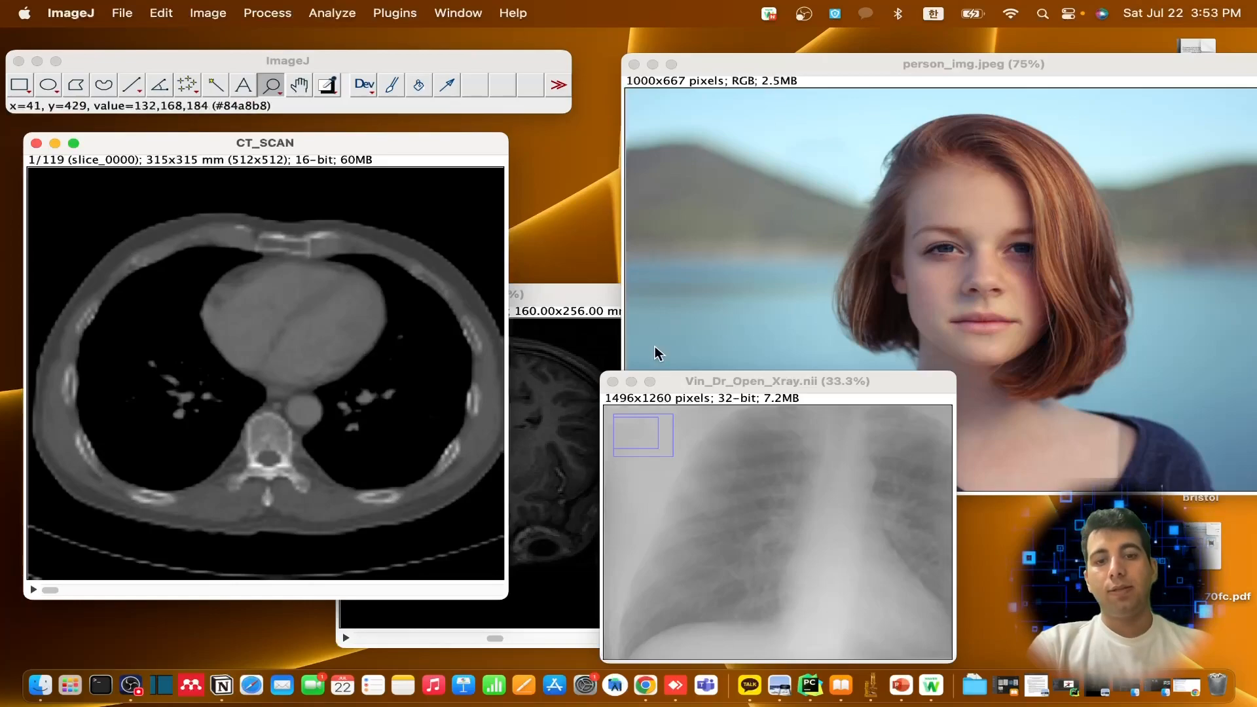
click(41, 688)
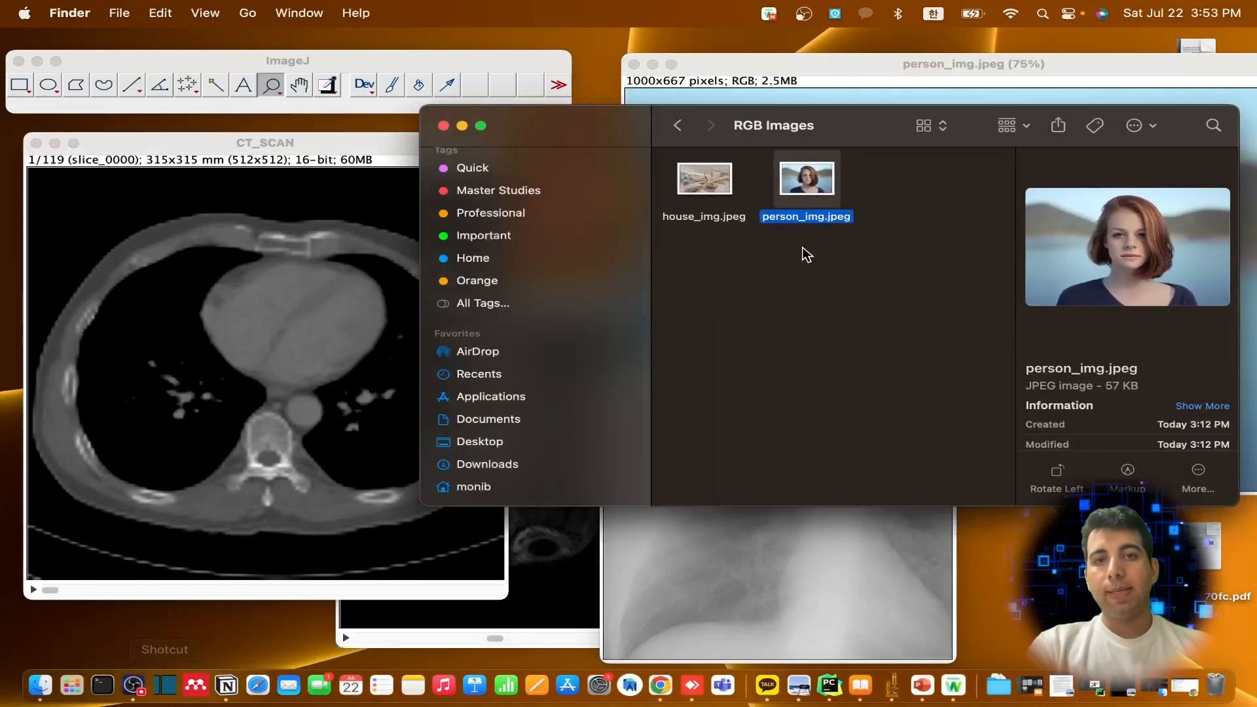
click(677, 125)
double_click(844, 179)
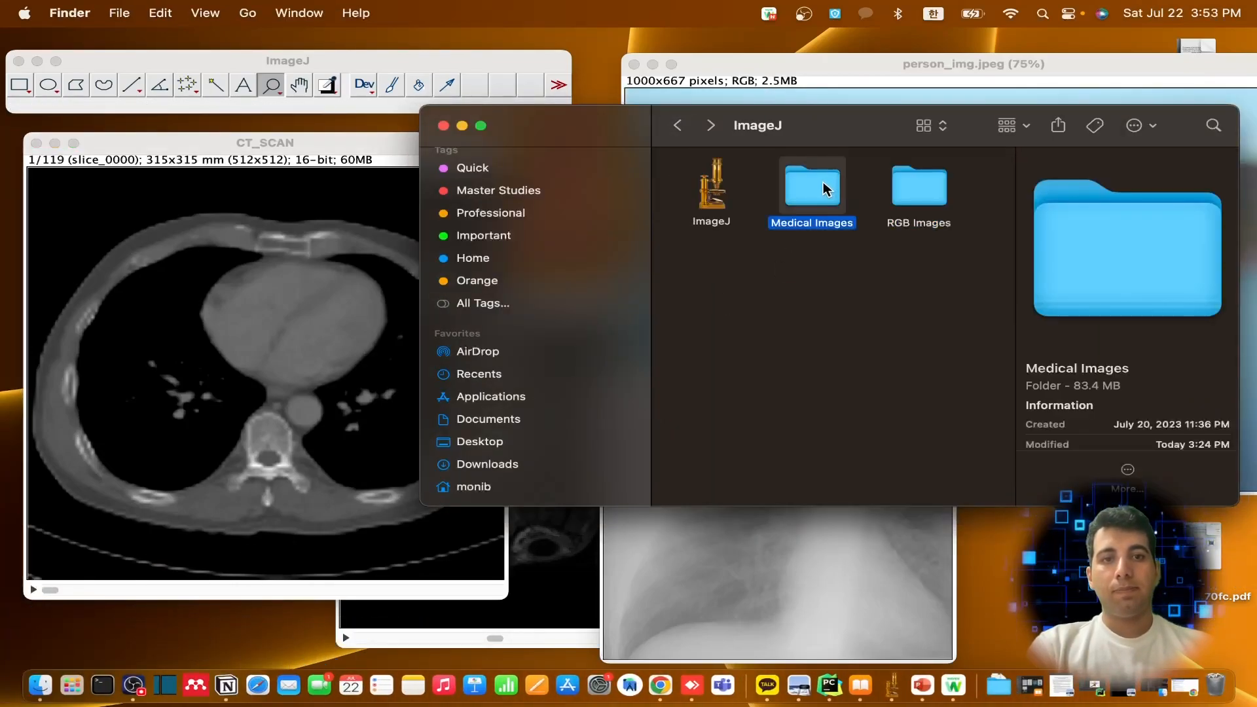
click(712, 192)
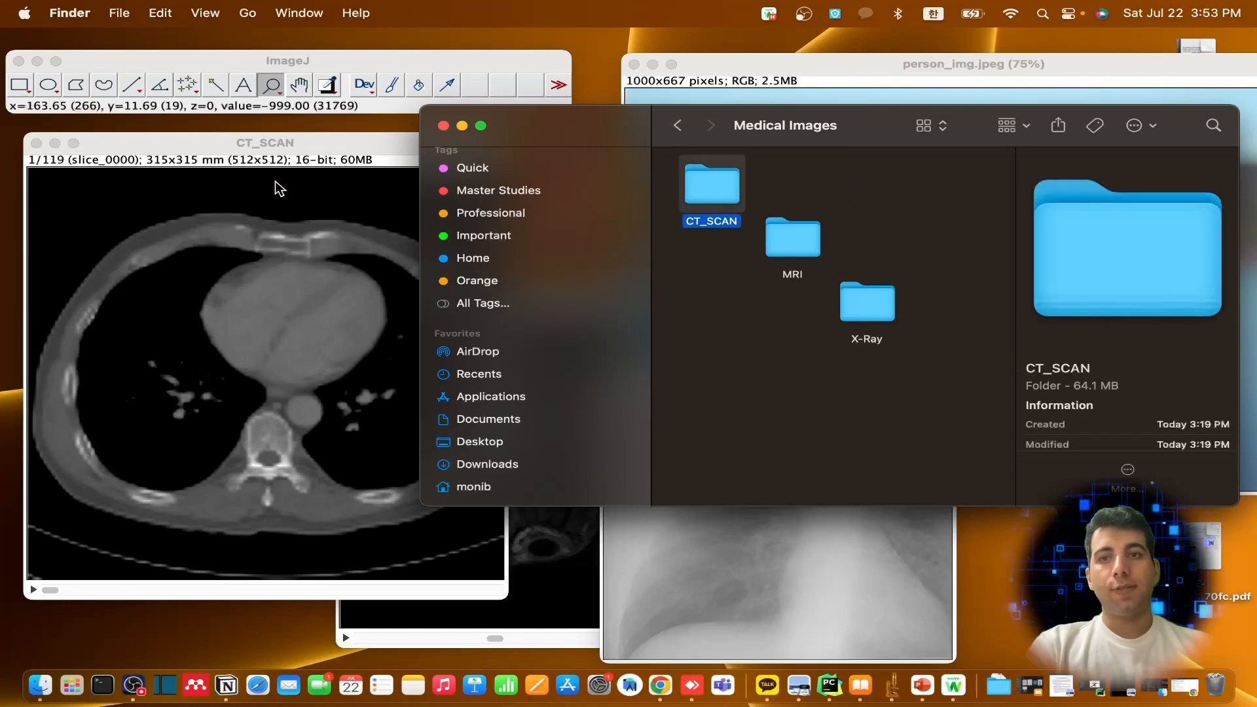
Close the open CT_SCAN stack and import the CT_SCAN folder again as an image sequence with the default settings
click(213, 142)
click(35, 143)
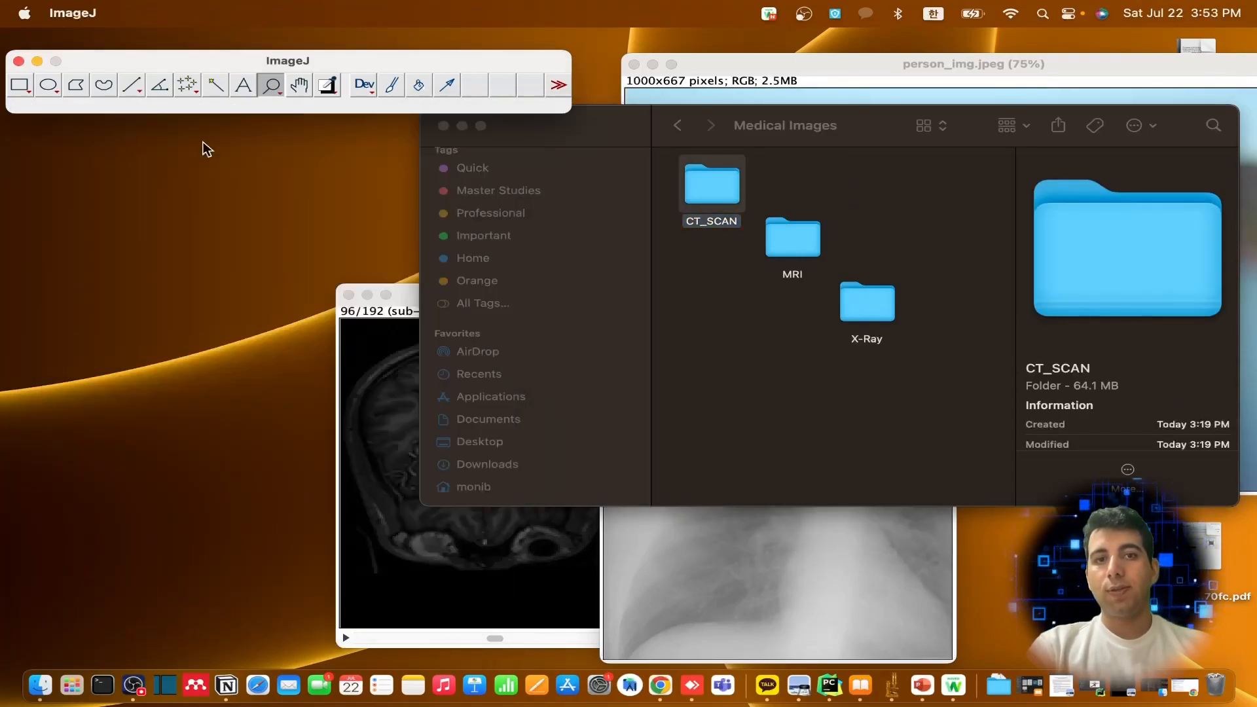
drag(699, 177, 329, 77)
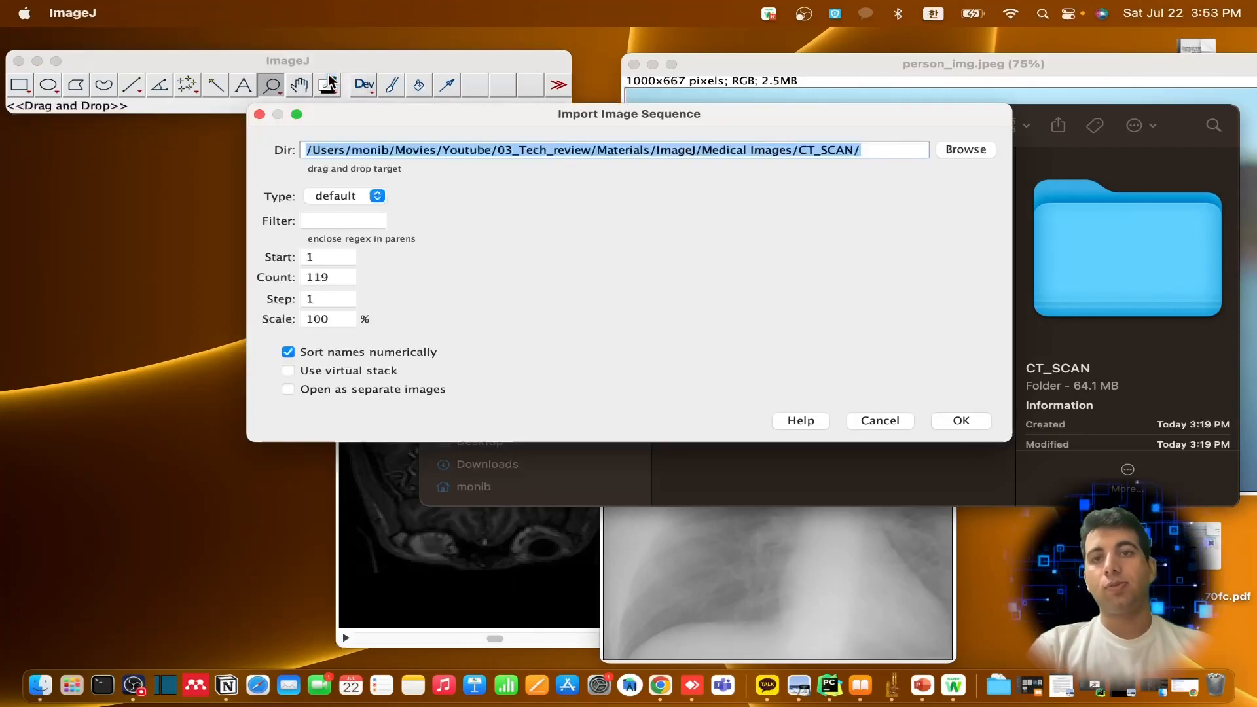
click(958, 417)
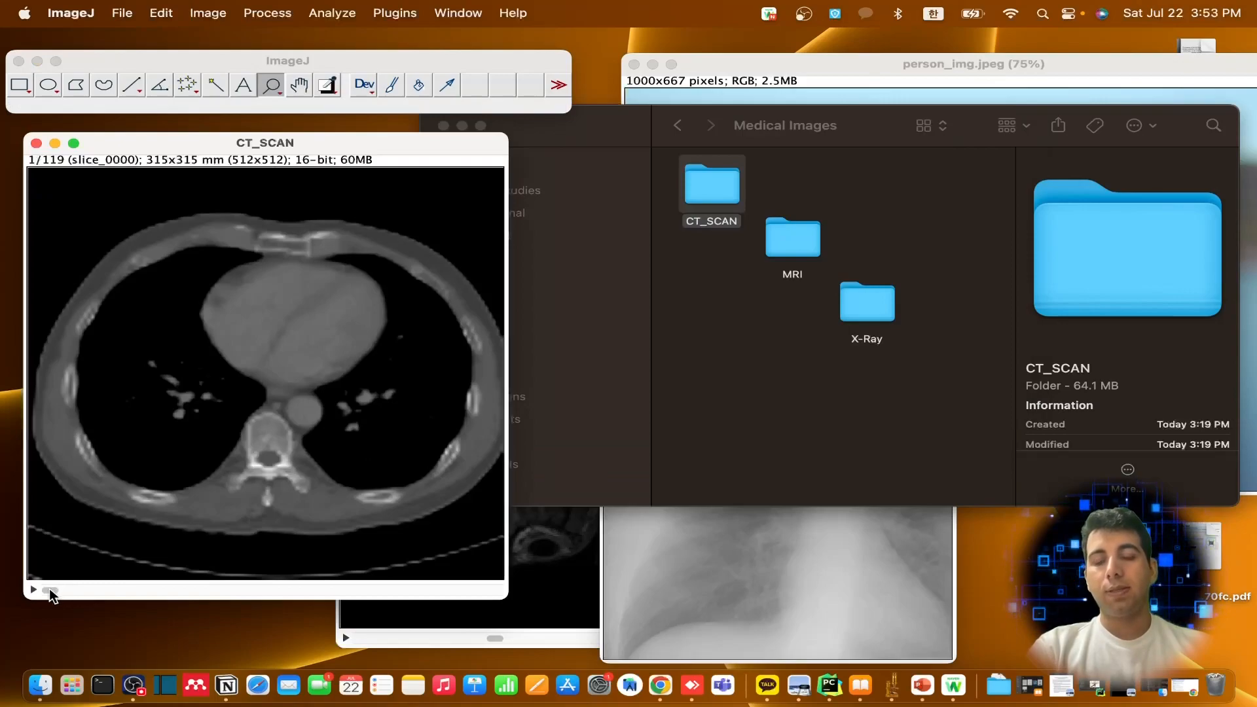
Browse the CT_SCAN stack forward to slice 101 and back to slice 51
drag(51, 591, 426, 591)
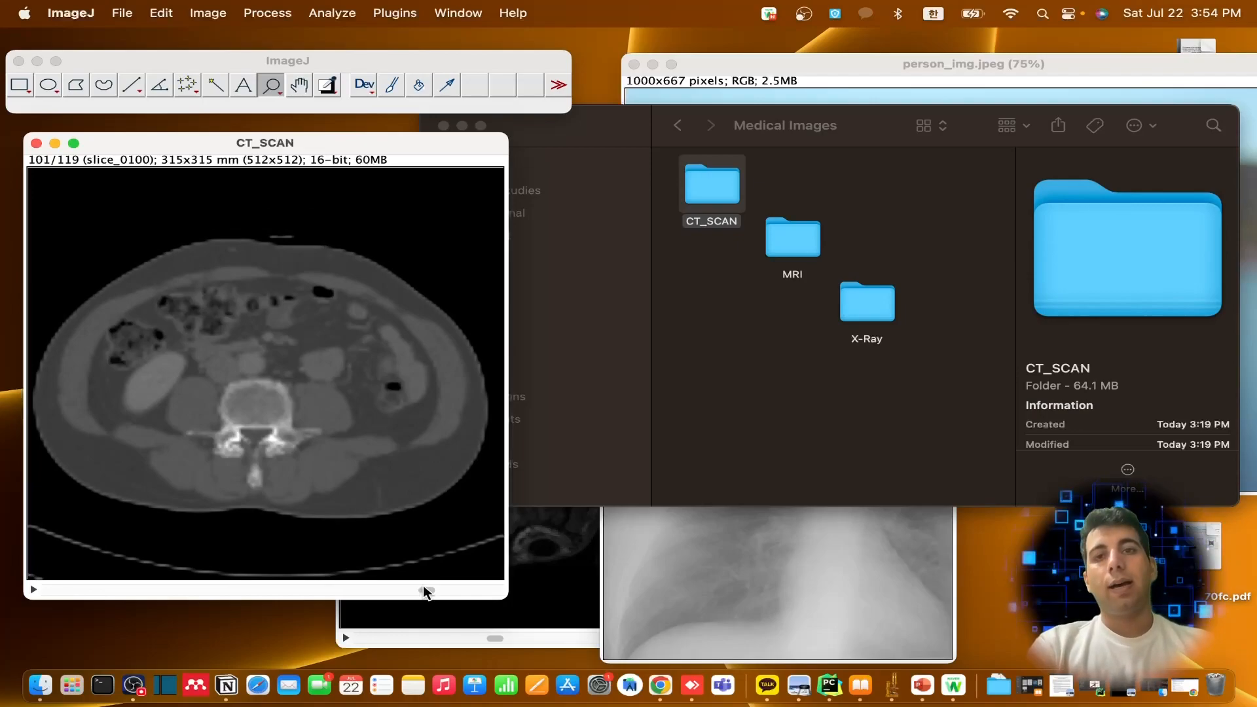
drag(426, 591, 235, 583)
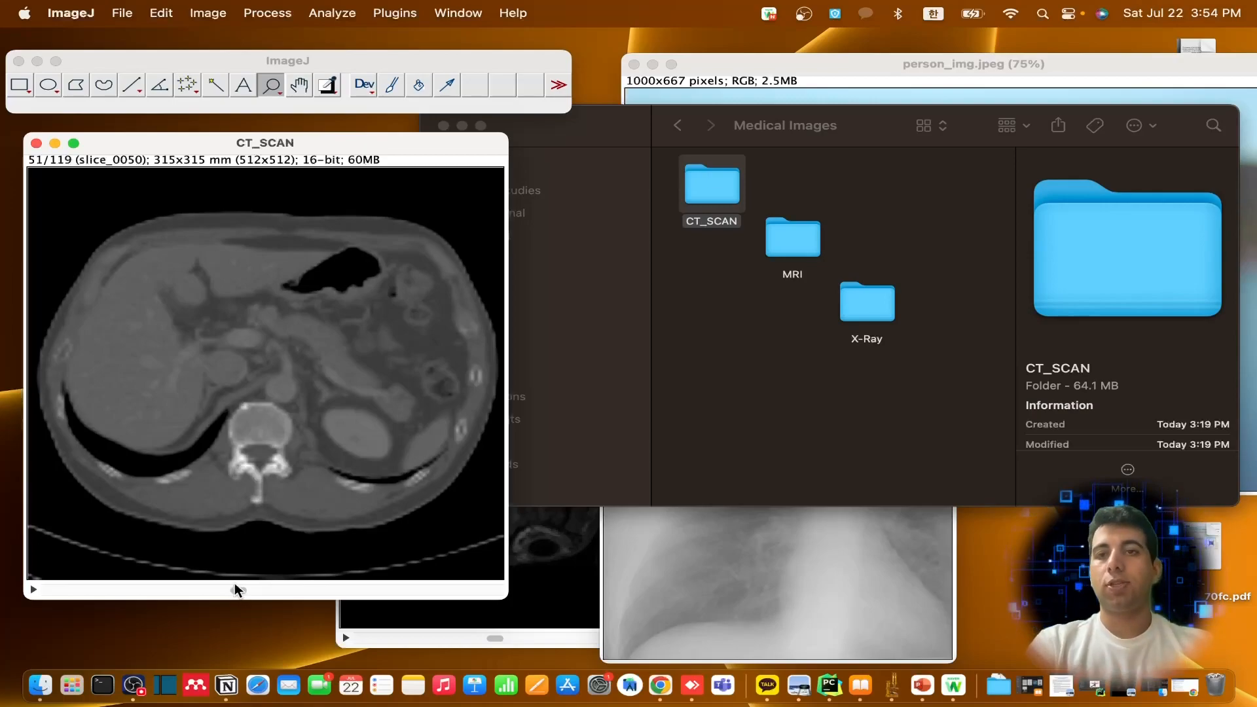
Make a montage of the CT_SCAN stack with the default settings, view it, and close it
click(209, 13)
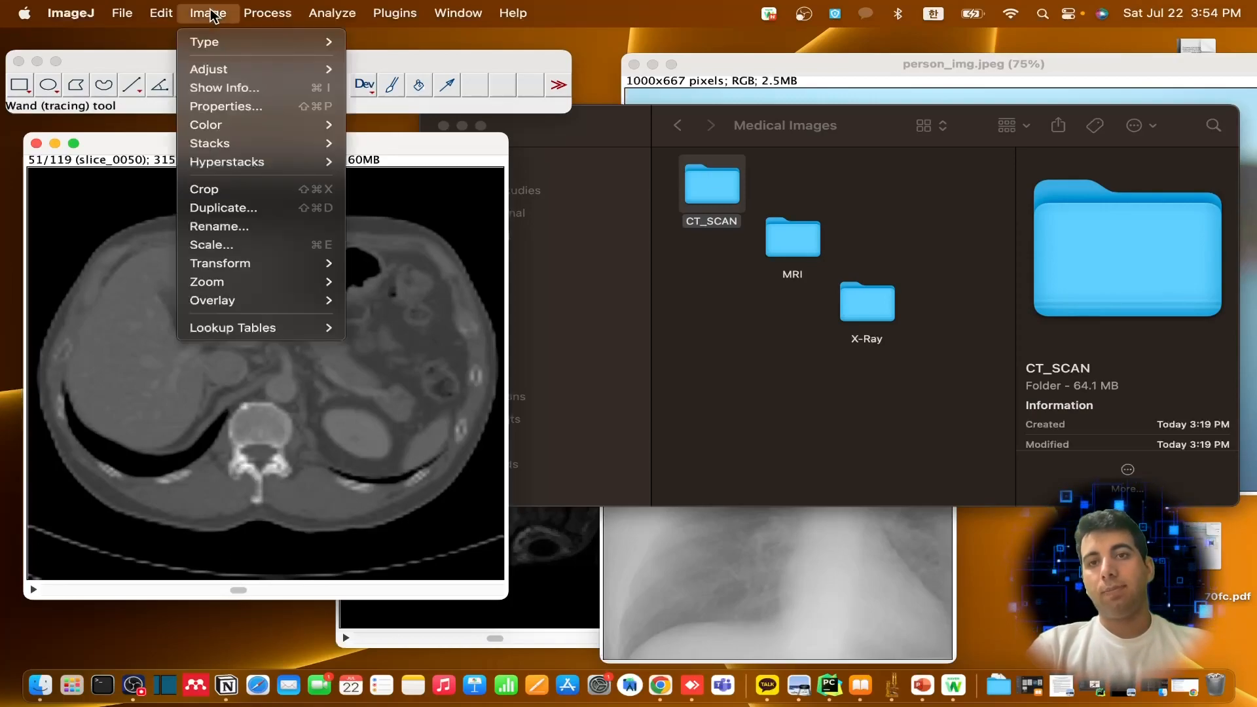
mouse_move(267, 13)
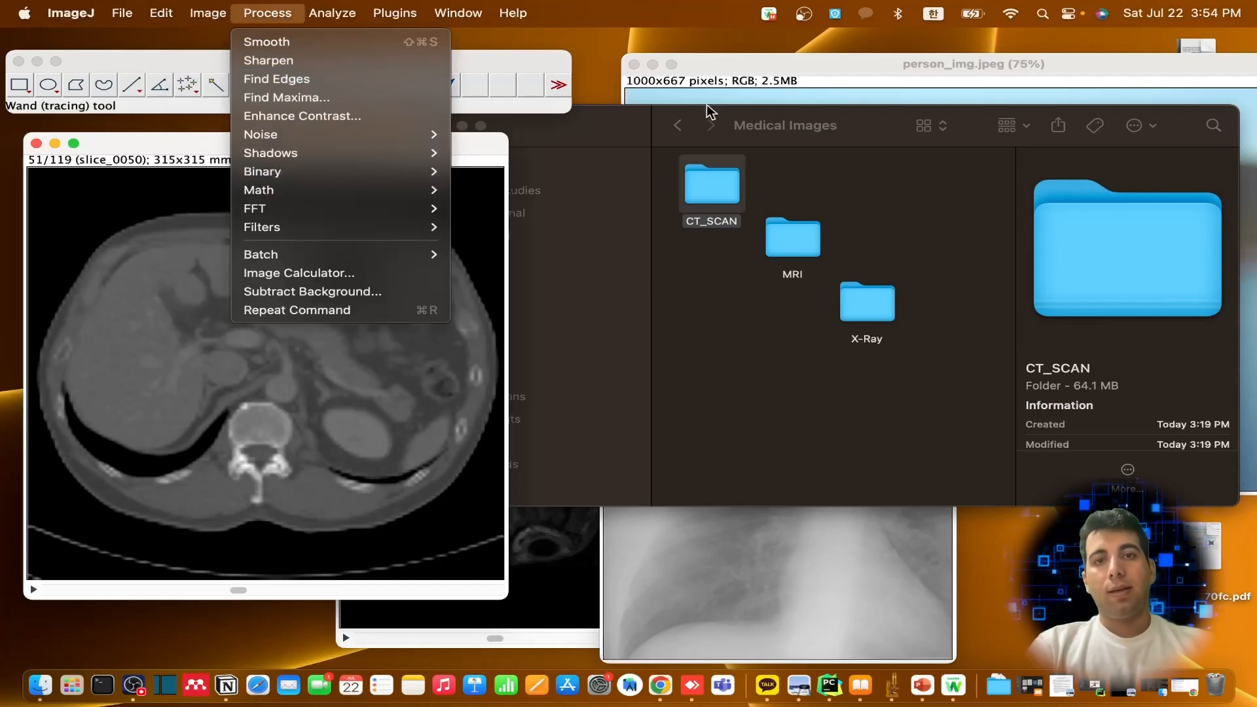
mouse_move(217, 18)
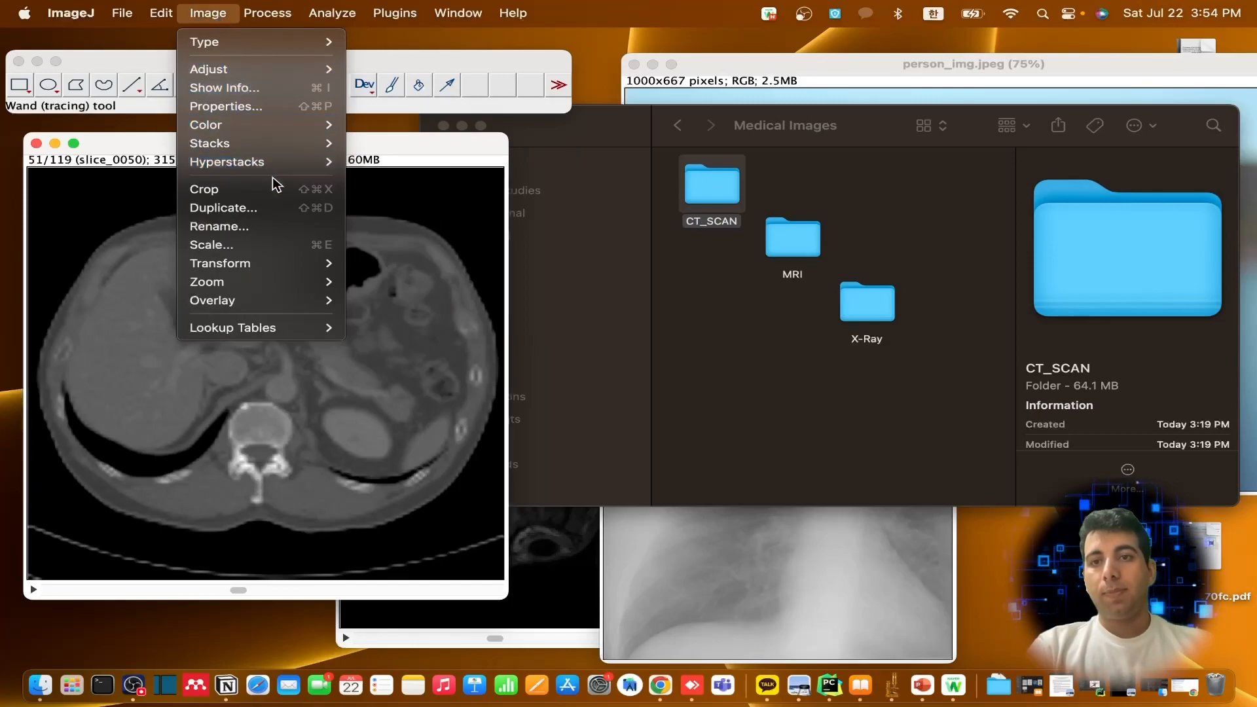
mouse_move(290, 144)
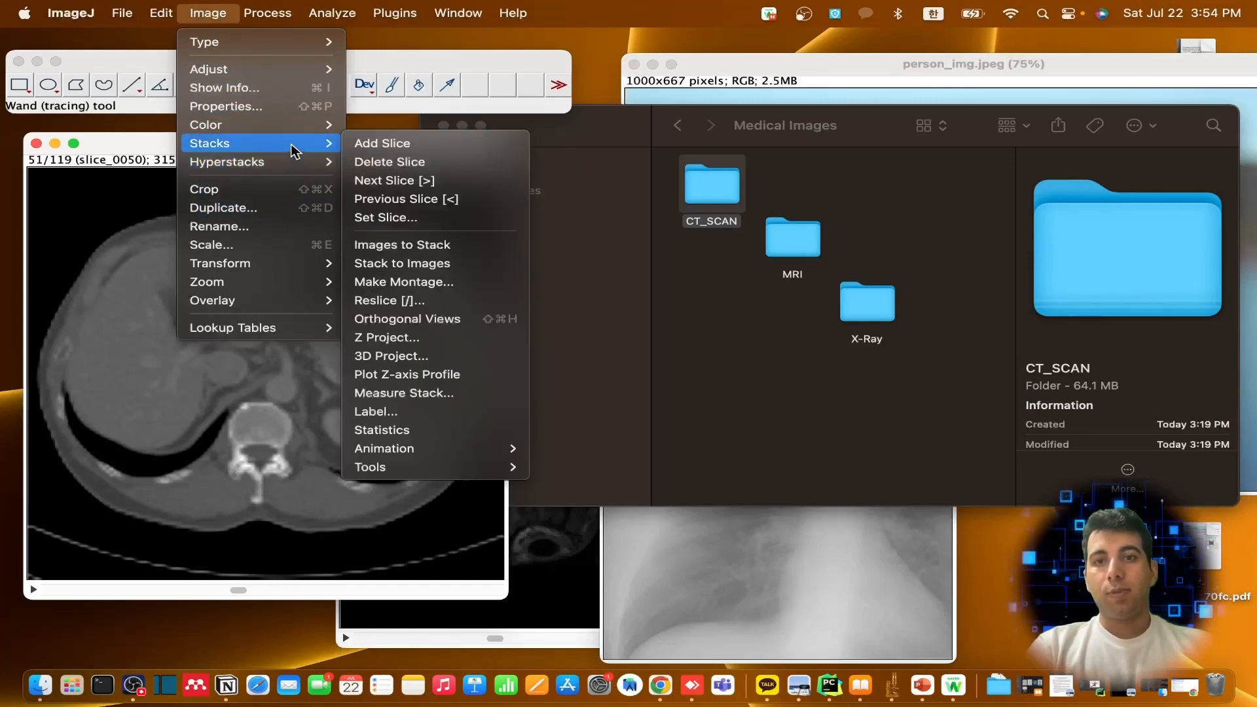
click(462, 282)
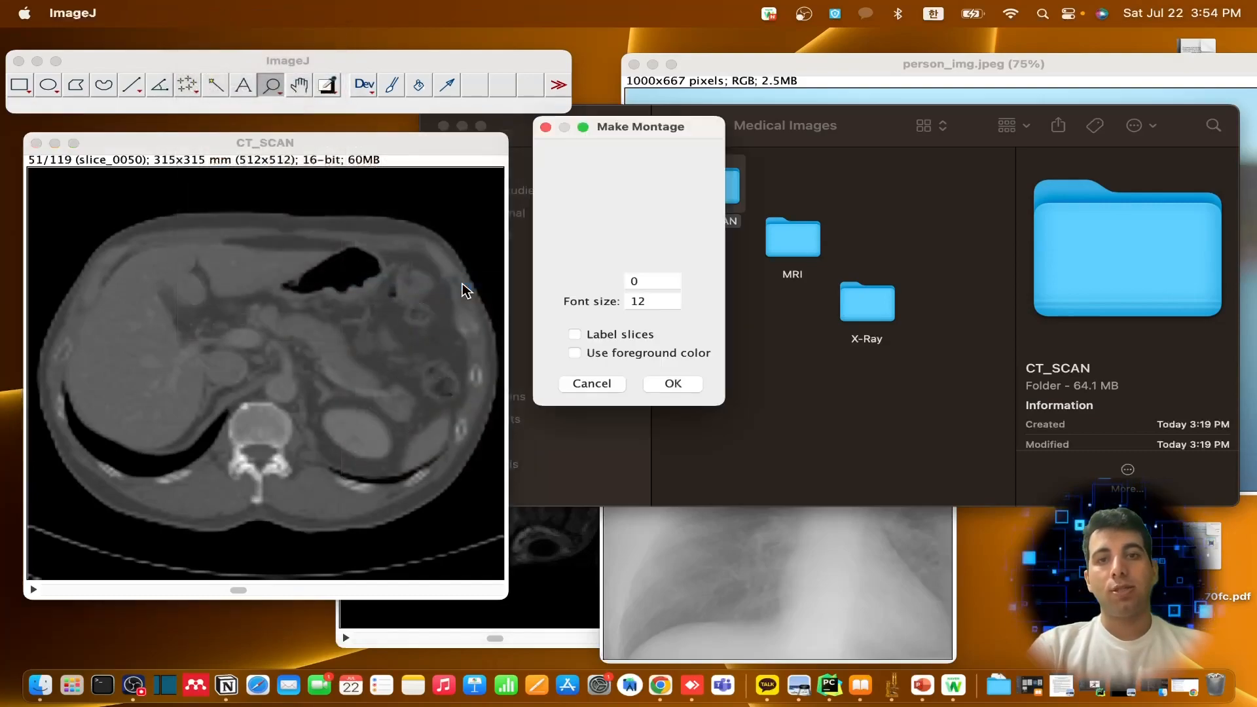
click(674, 384)
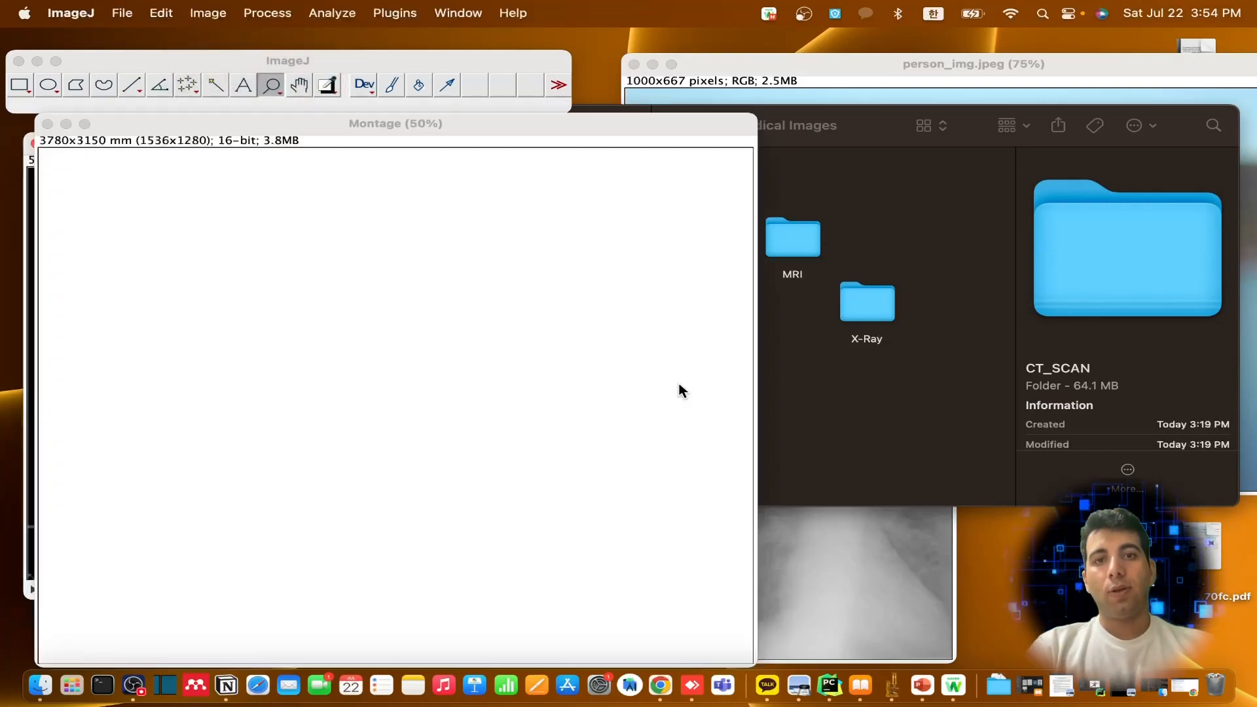
drag(390, 127, 489, 103)
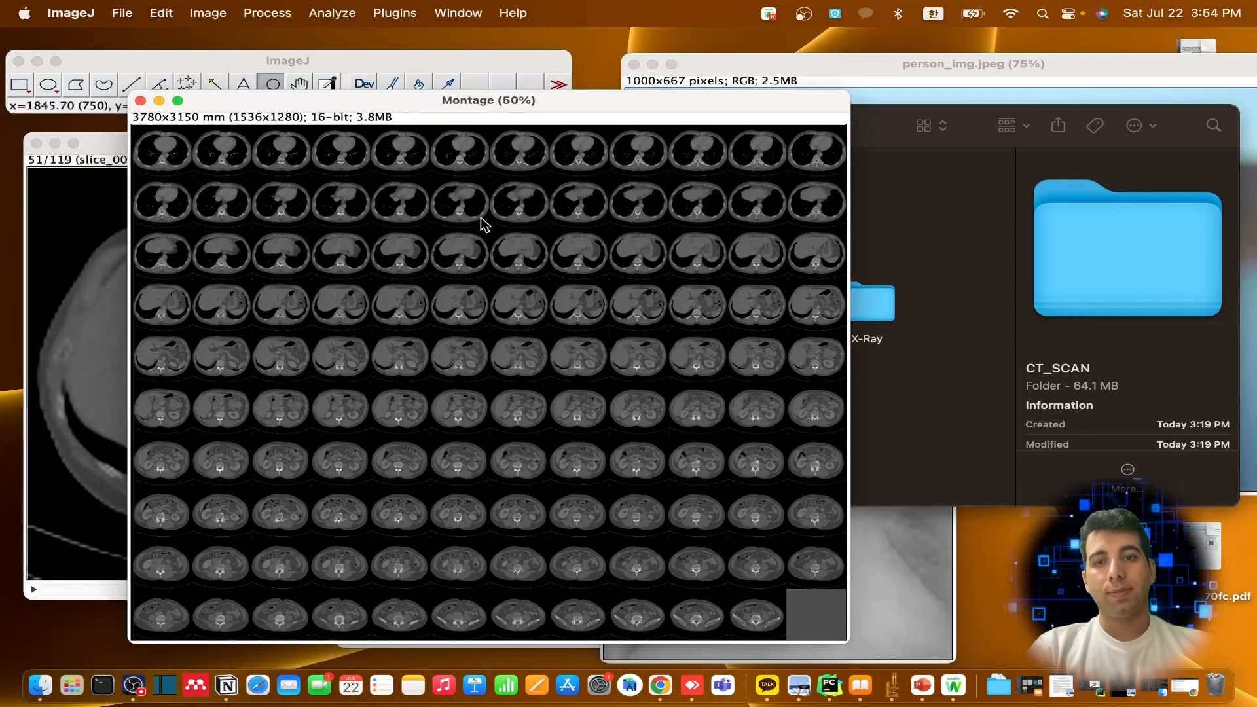
click(140, 101)
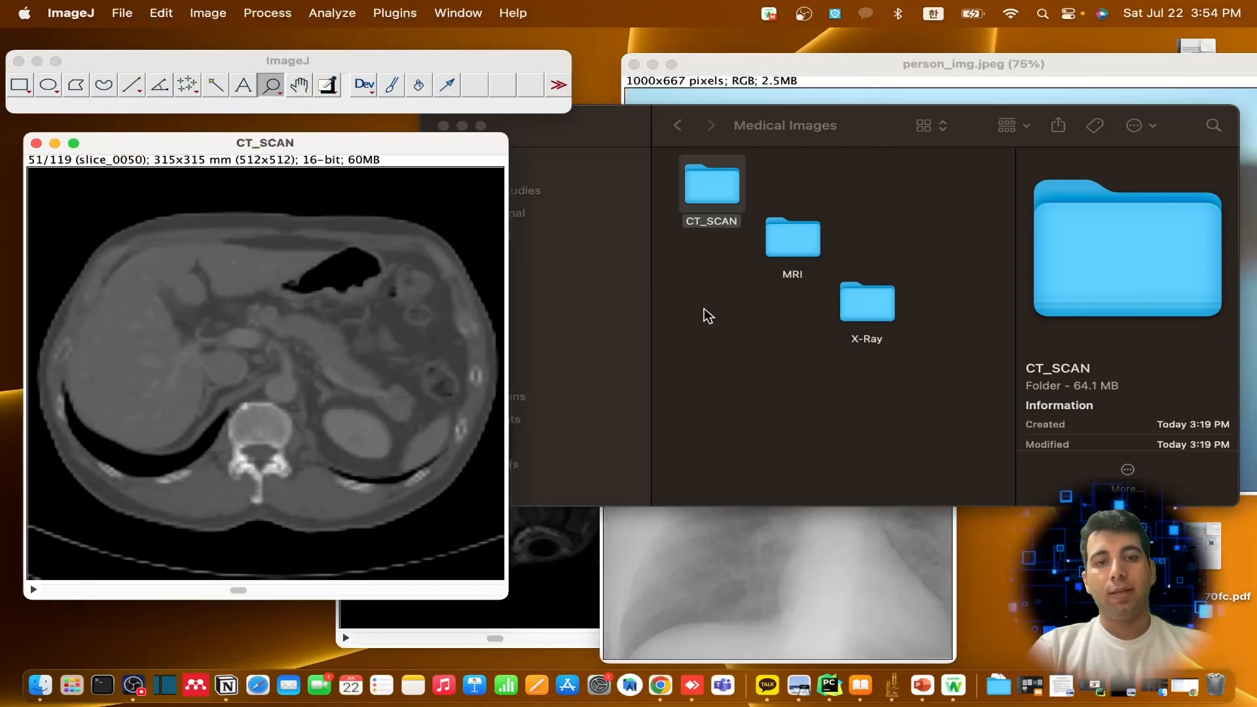
Show the contents of the CT_SCAN folder as a list in Finder and select slice_0000.dcm
double_click(713, 186)
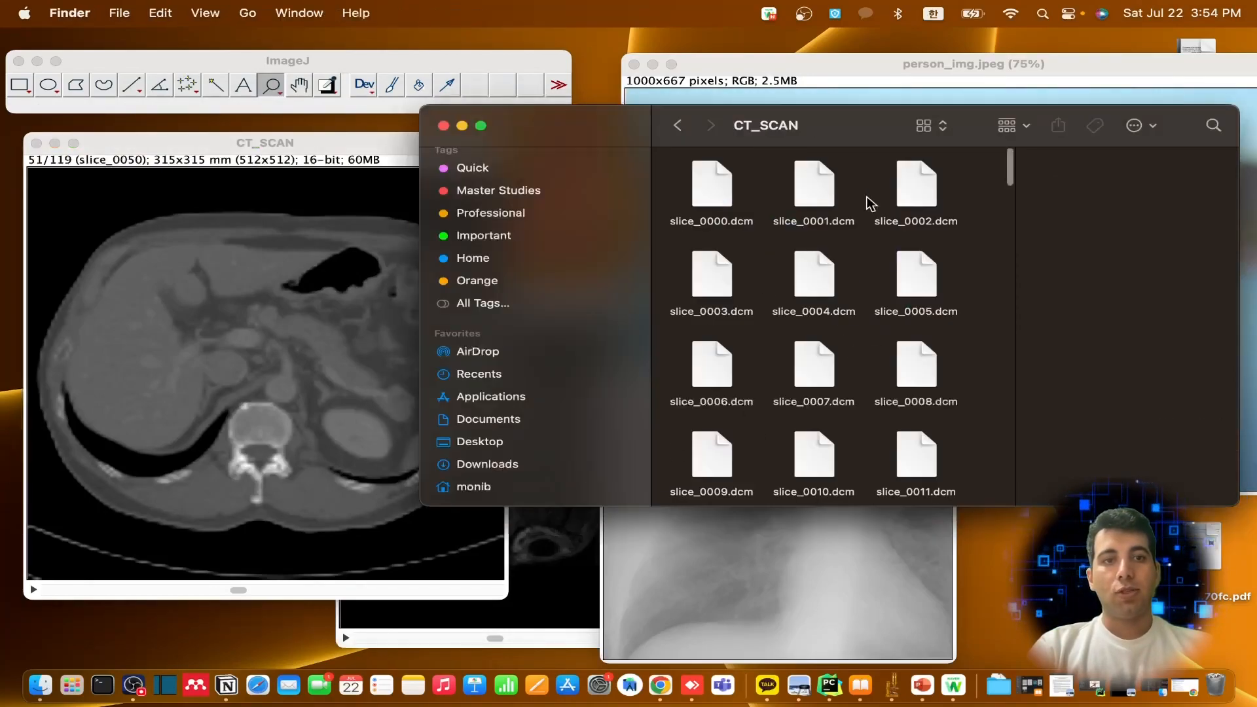
click(1013, 134)
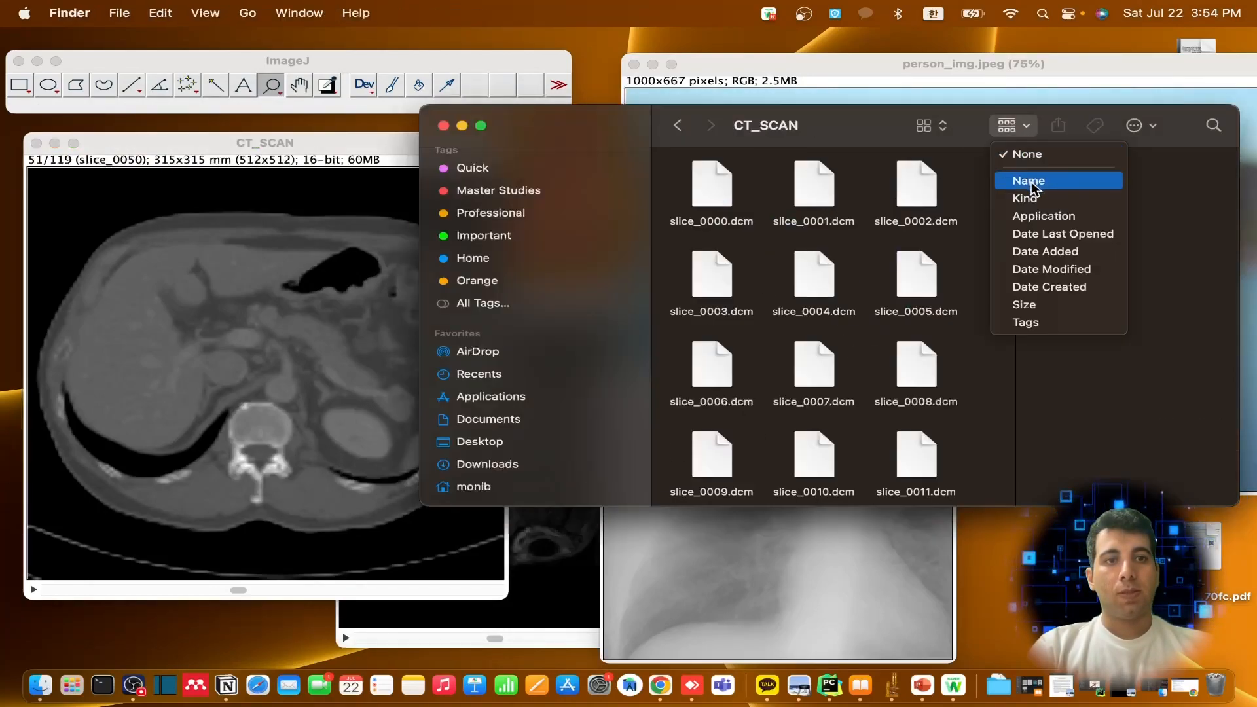
click(942, 127)
click(943, 127)
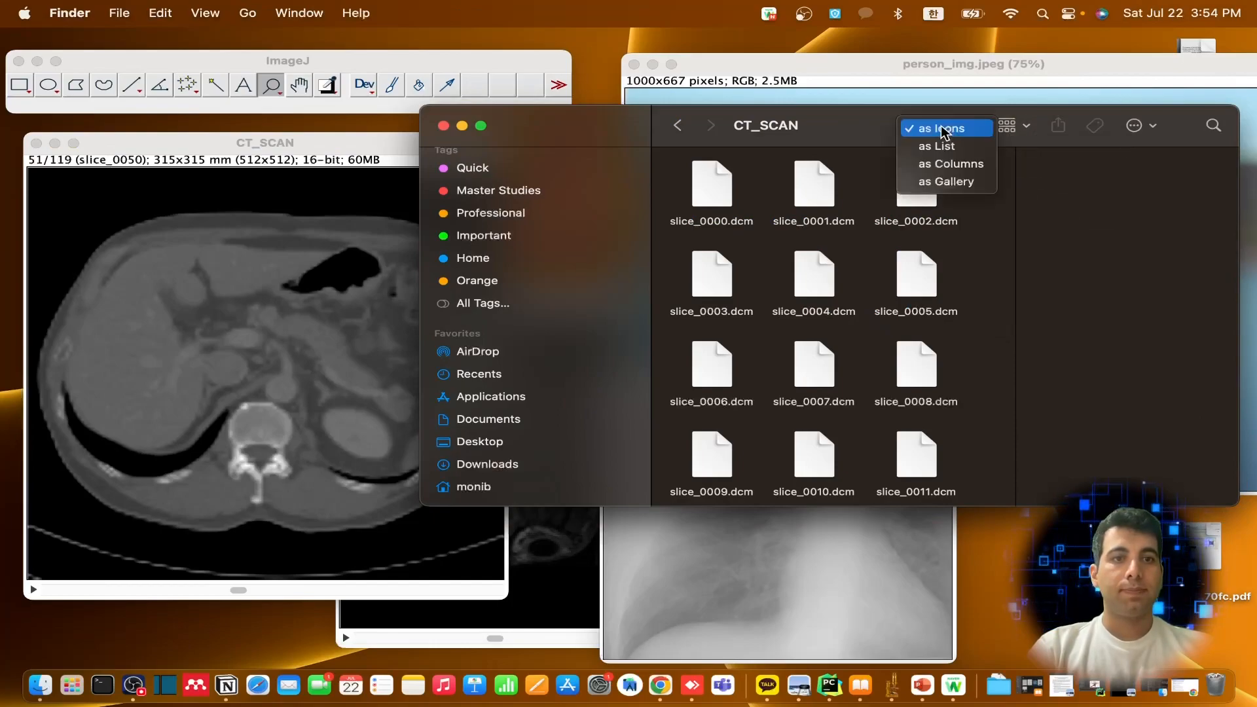
click(964, 145)
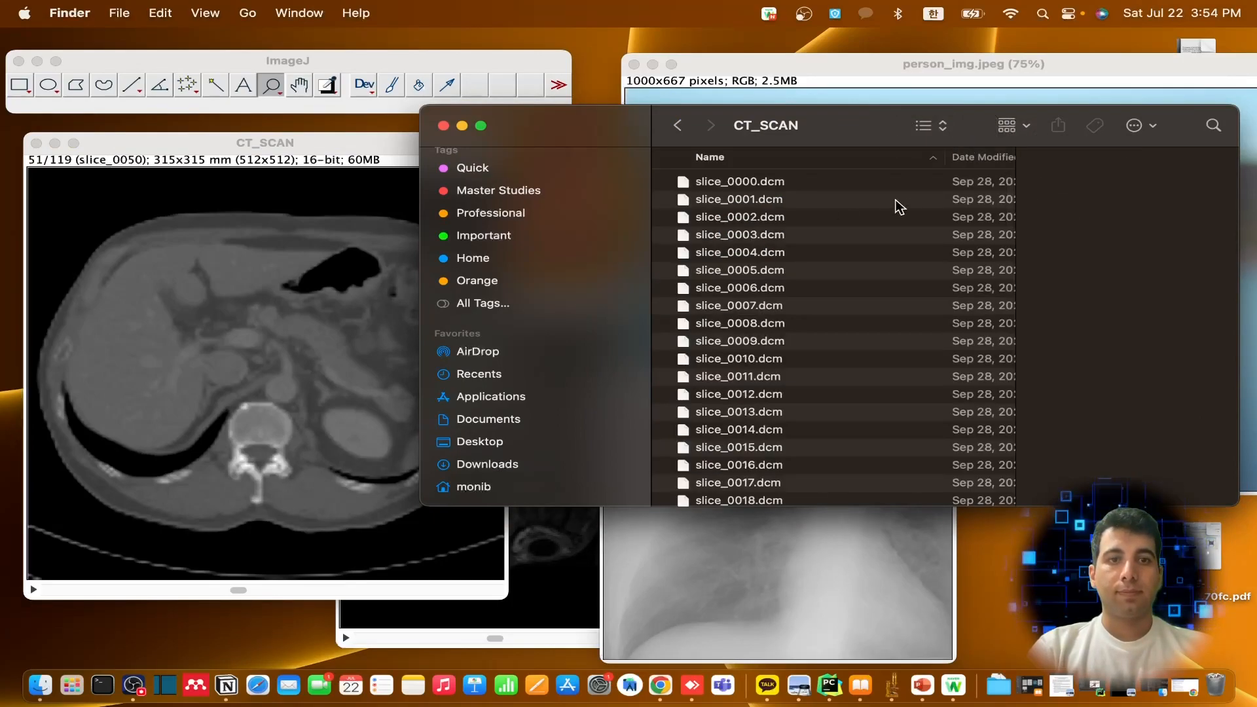
click(770, 190)
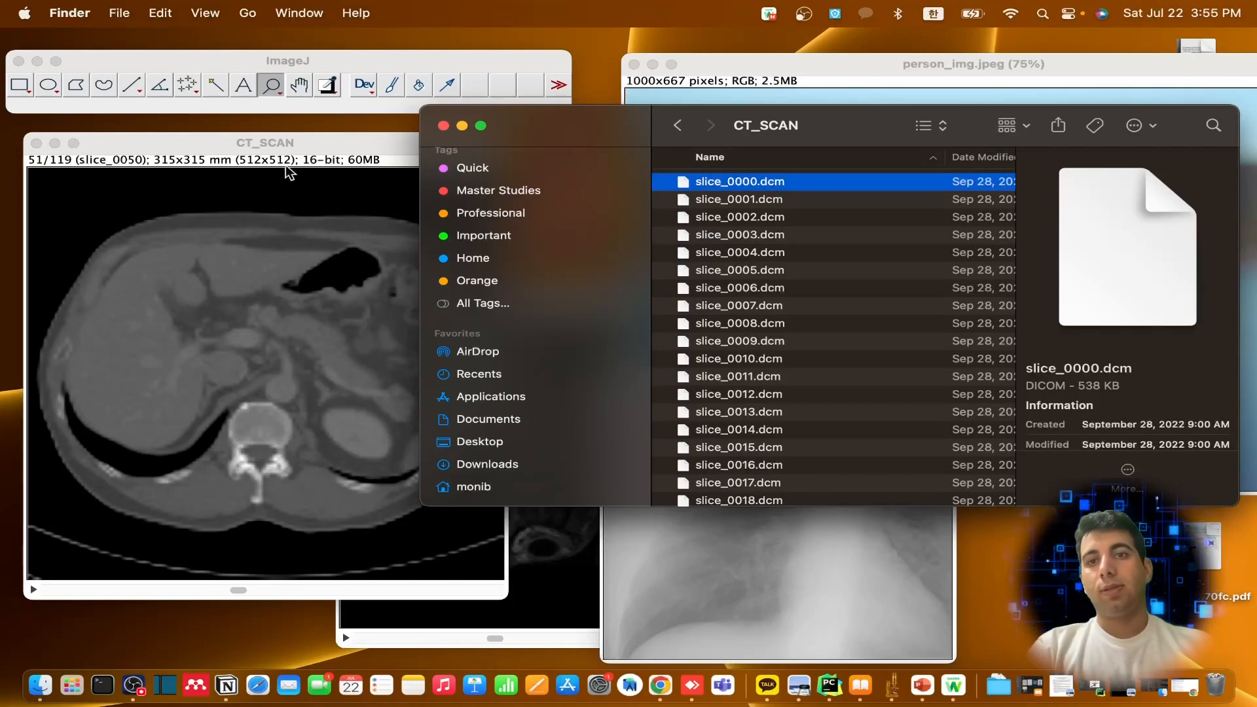
Close the CT_SCAN stack in ImageJ and bring the MRI stack window to the front
click(218, 147)
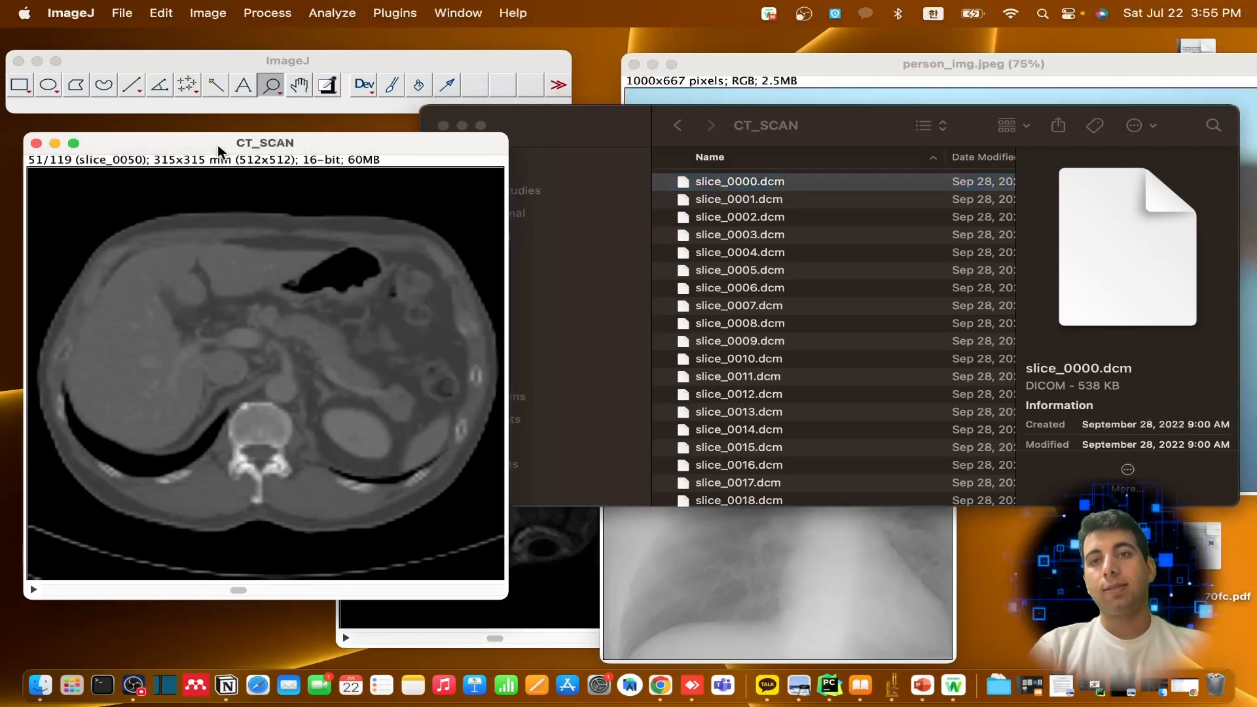
click(36, 143)
click(415, 417)
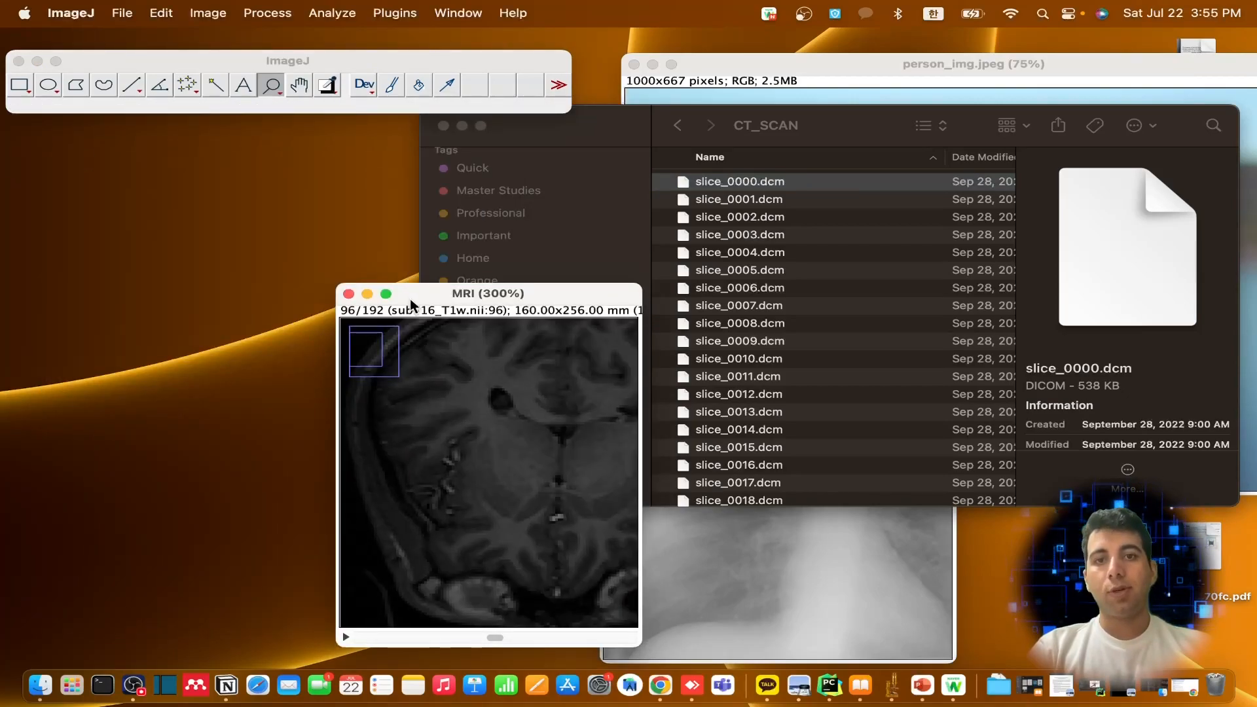
Move the MRI window clear of Finder, open the MRI folder inside Medical Images, and select sub-16_T1w.nii
drag(411, 304, 219, 188)
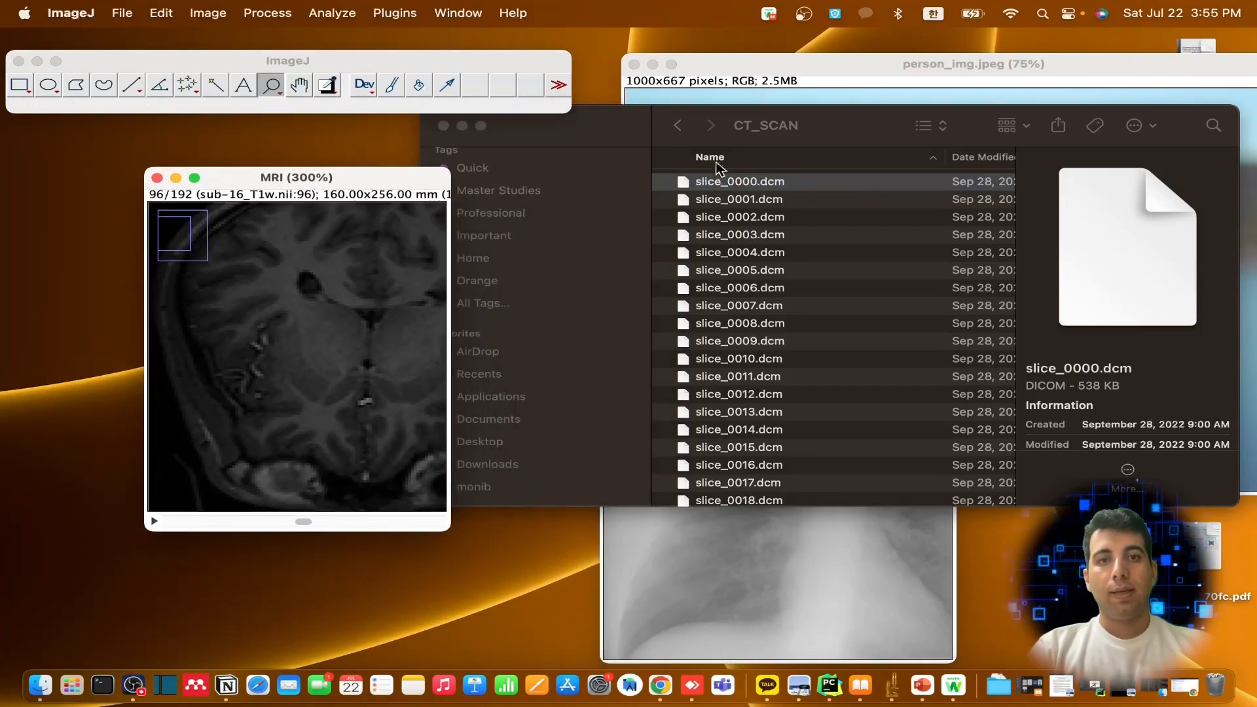
click(678, 125)
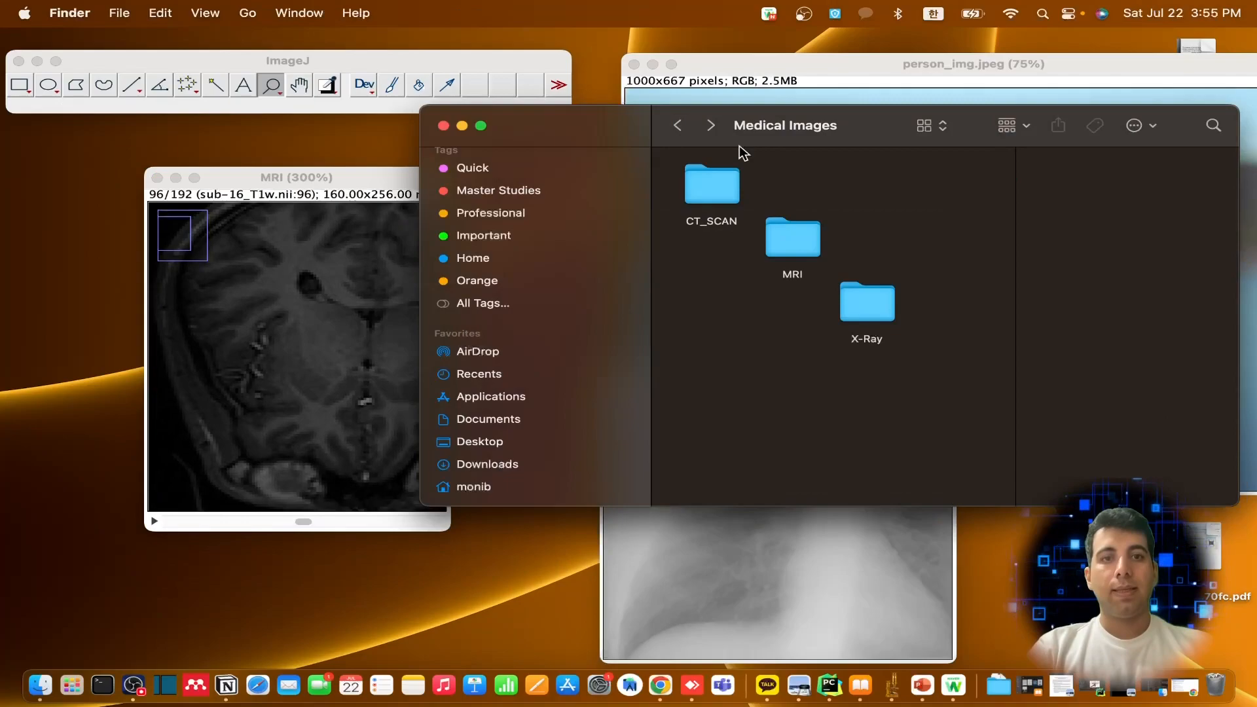
double_click(806, 247)
click(769, 187)
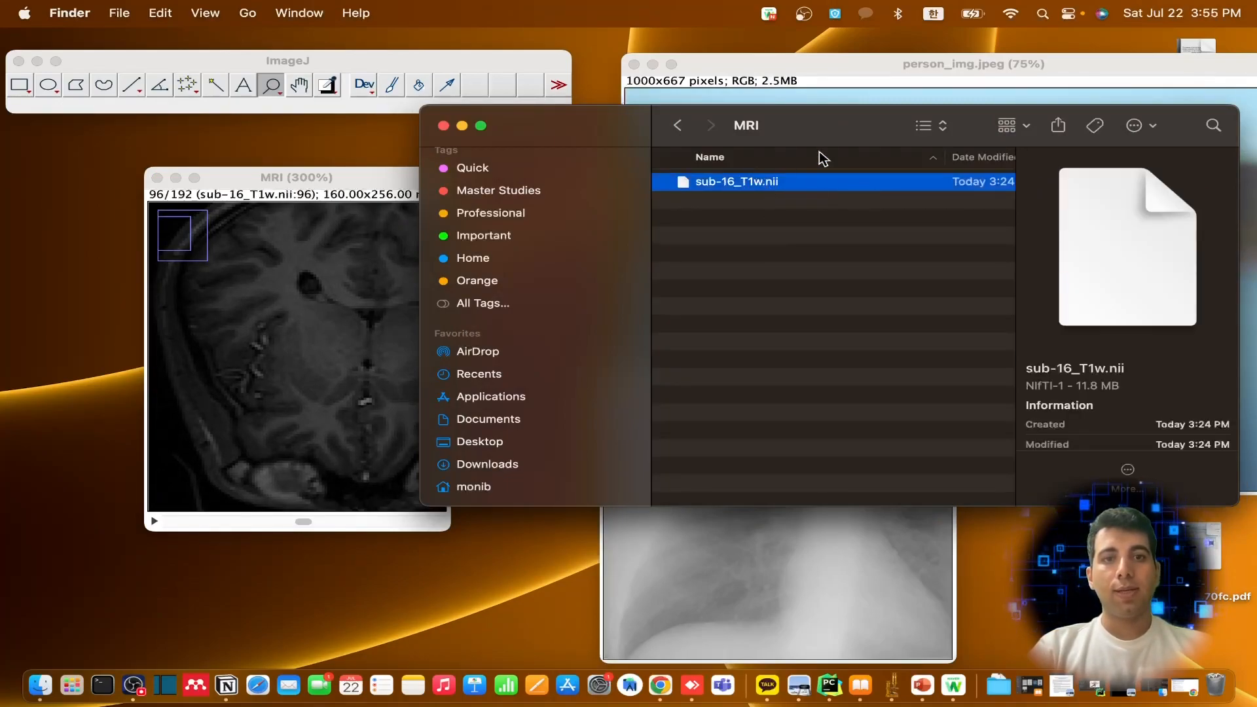
Enlarge the MRI stack window to show the full width of the head and place it below the ImageJ toolbar
drag(268, 185, 174, 135)
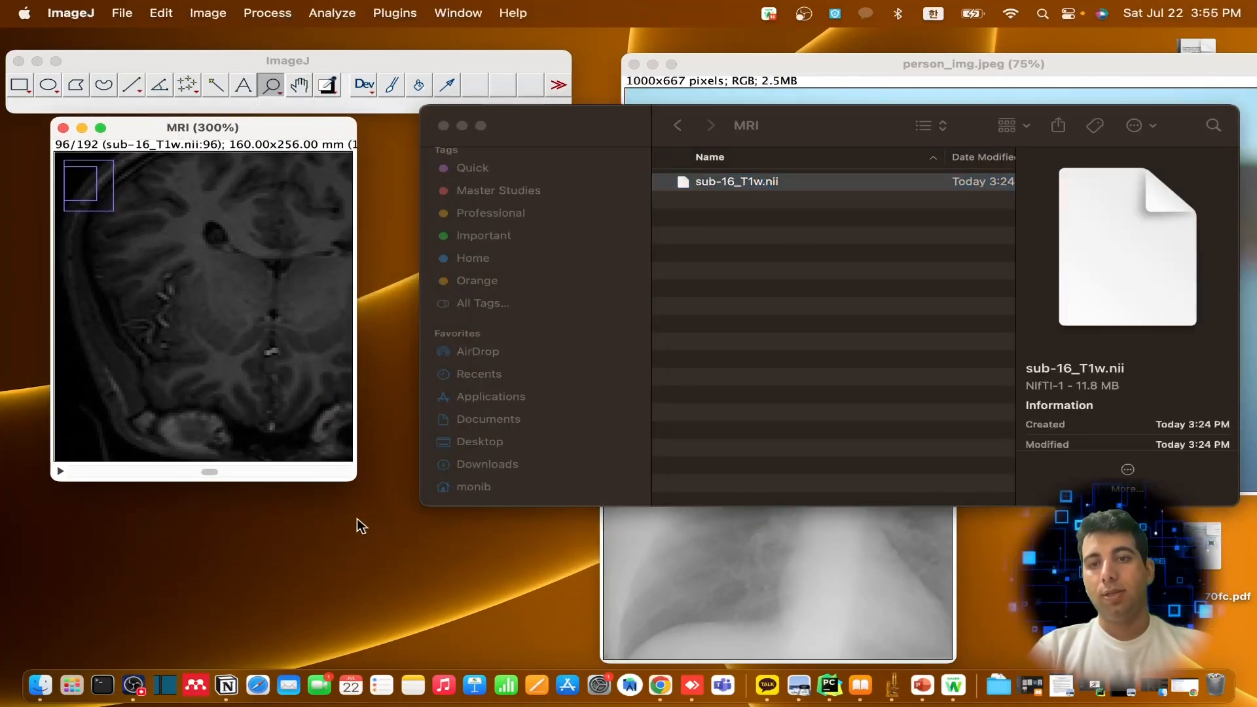
drag(354, 479, 492, 549)
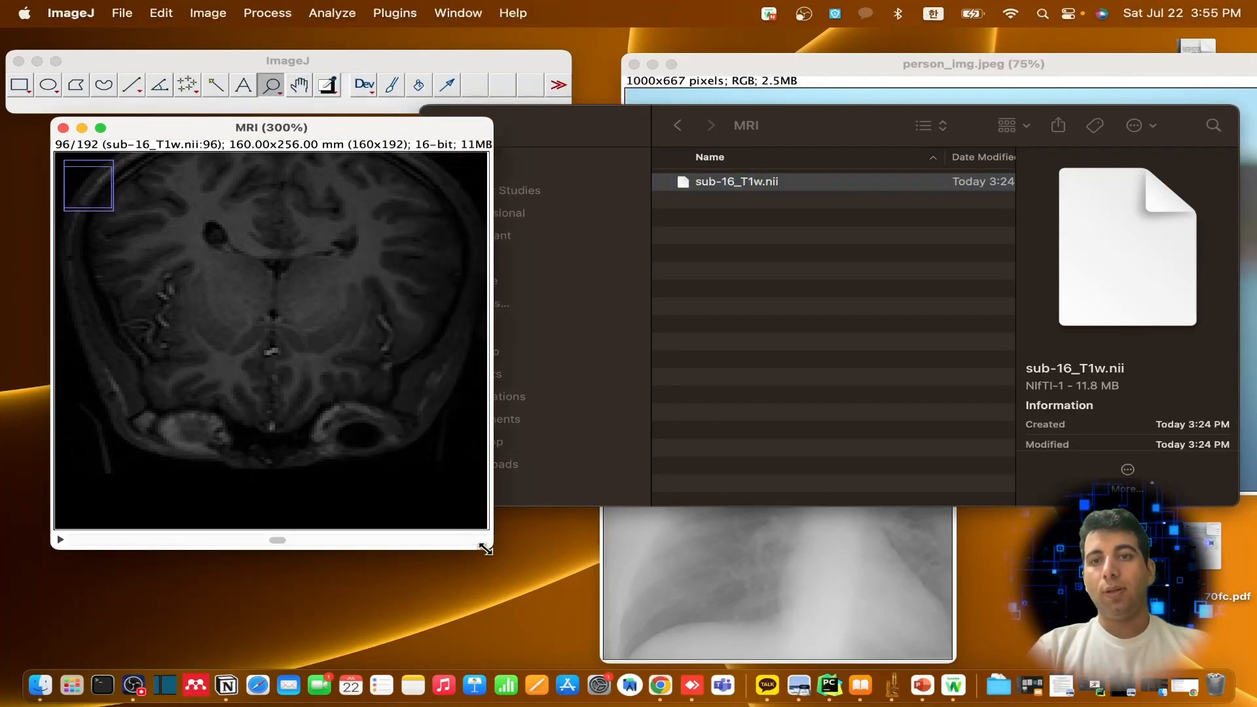
drag(190, 136, 185, 160)
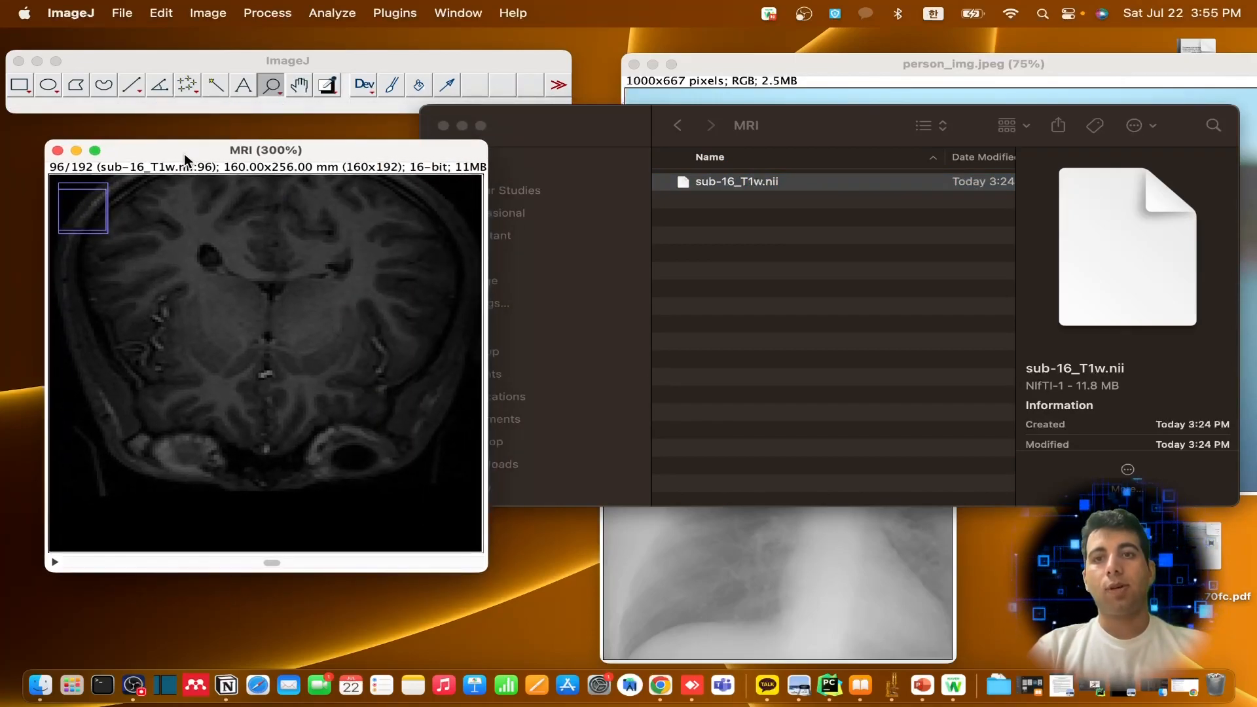
Make a montage of the MRI stack with the default settings and place it beside the stack window
click(206, 13)
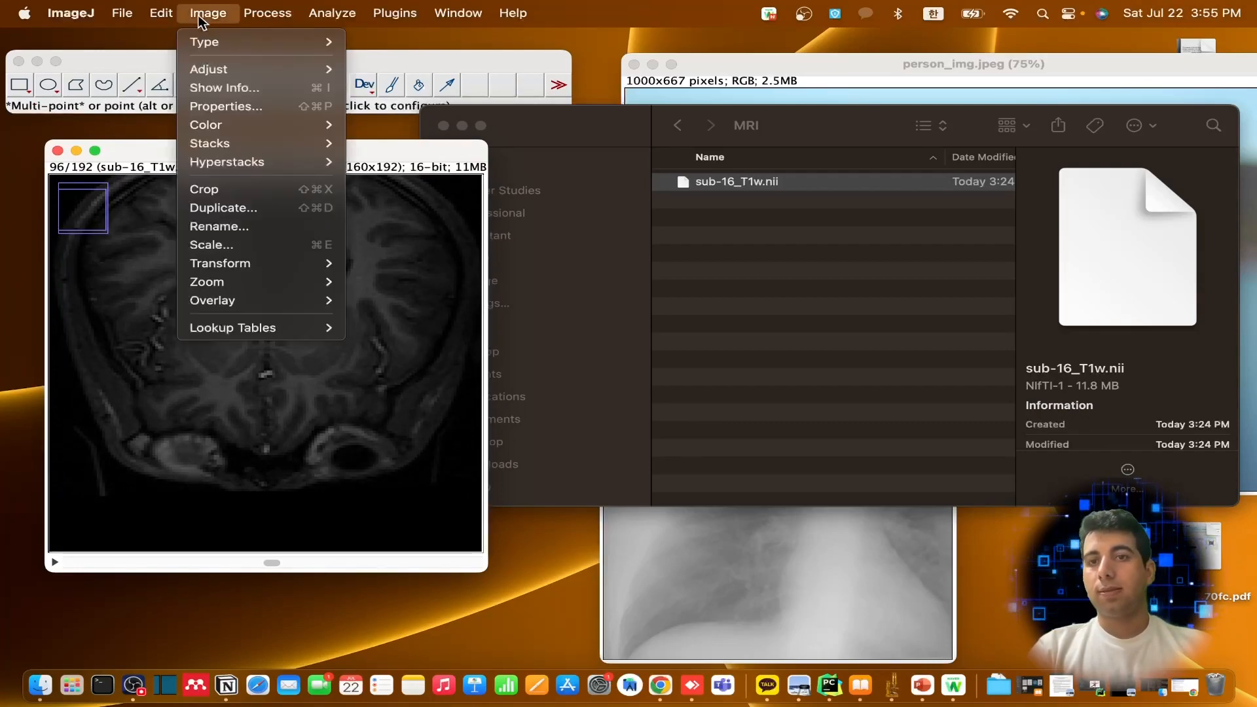
mouse_move(303, 151)
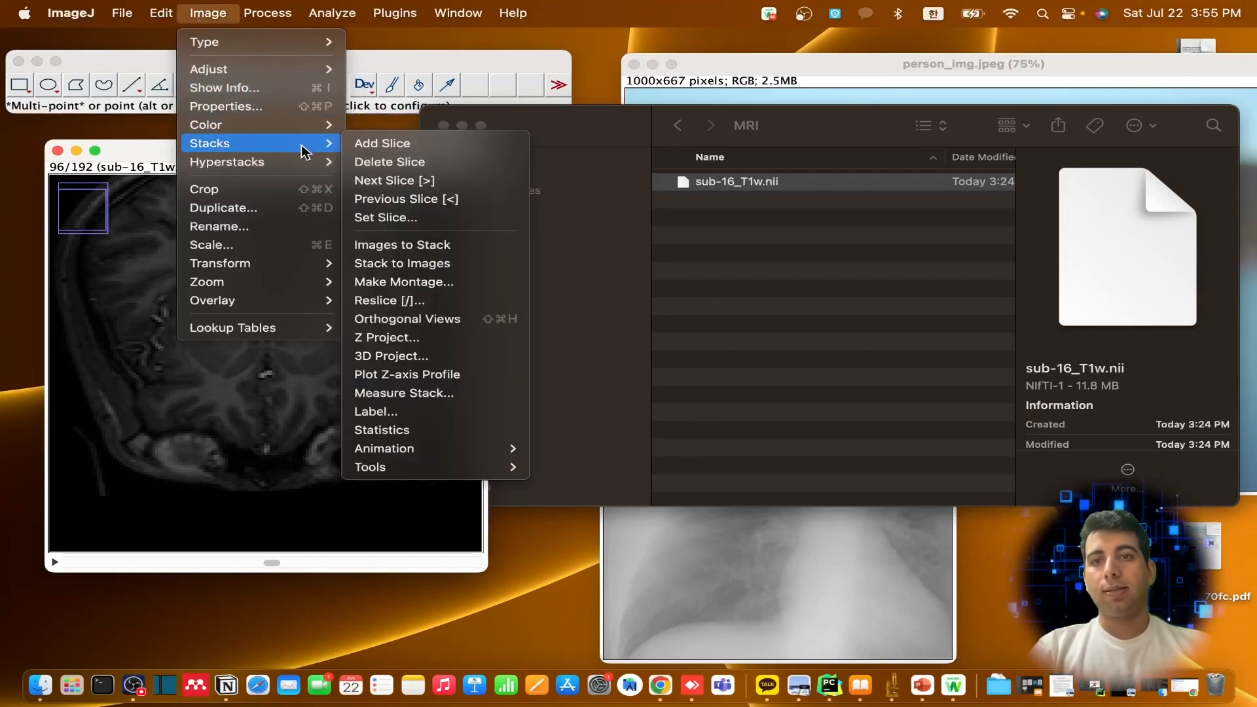
click(436, 282)
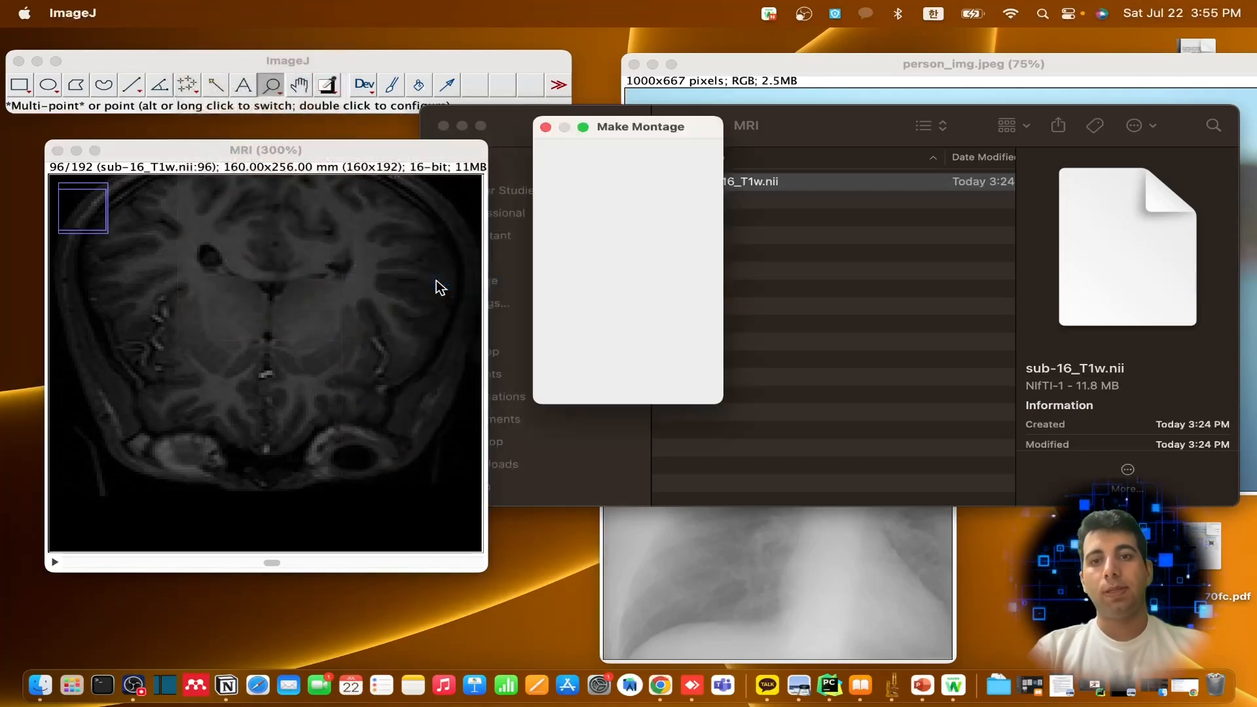
click(673, 385)
drag(291, 136, 872, 175)
Create an Average Intensity Z projection of MRI slices 1 to 192, view it beside the stack, and close it
click(278, 148)
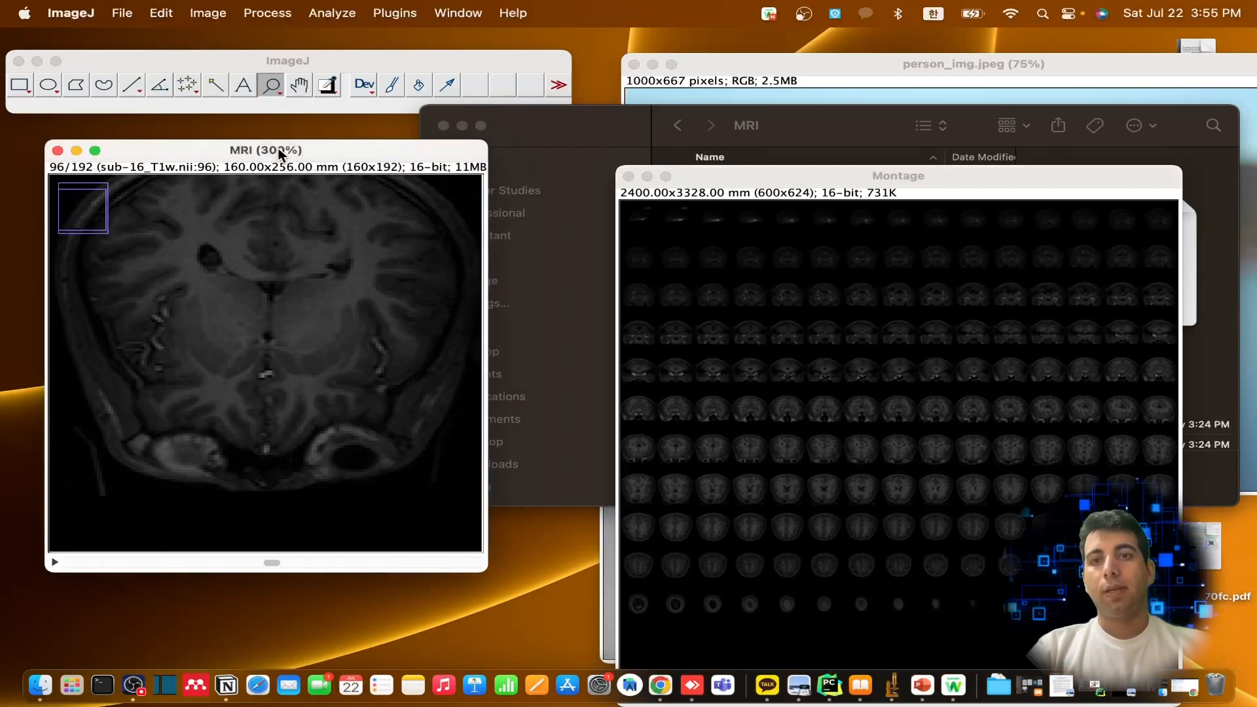
click(210, 15)
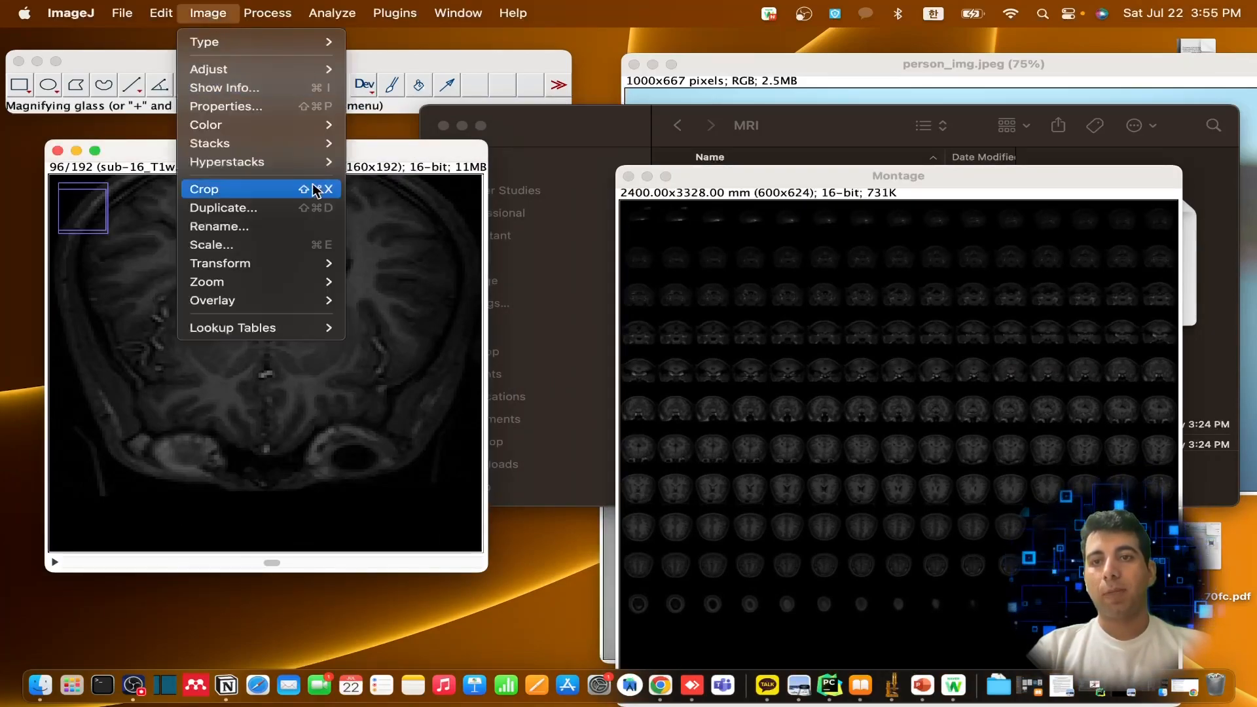
mouse_move(298, 152)
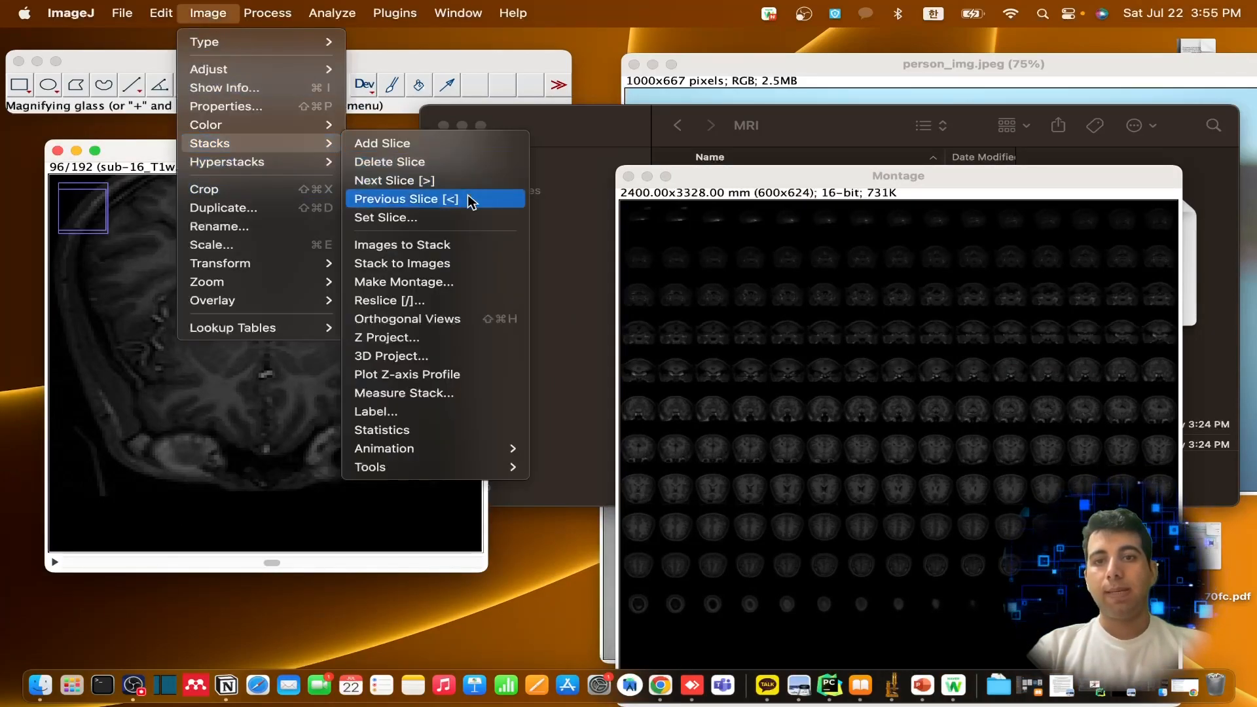
click(428, 338)
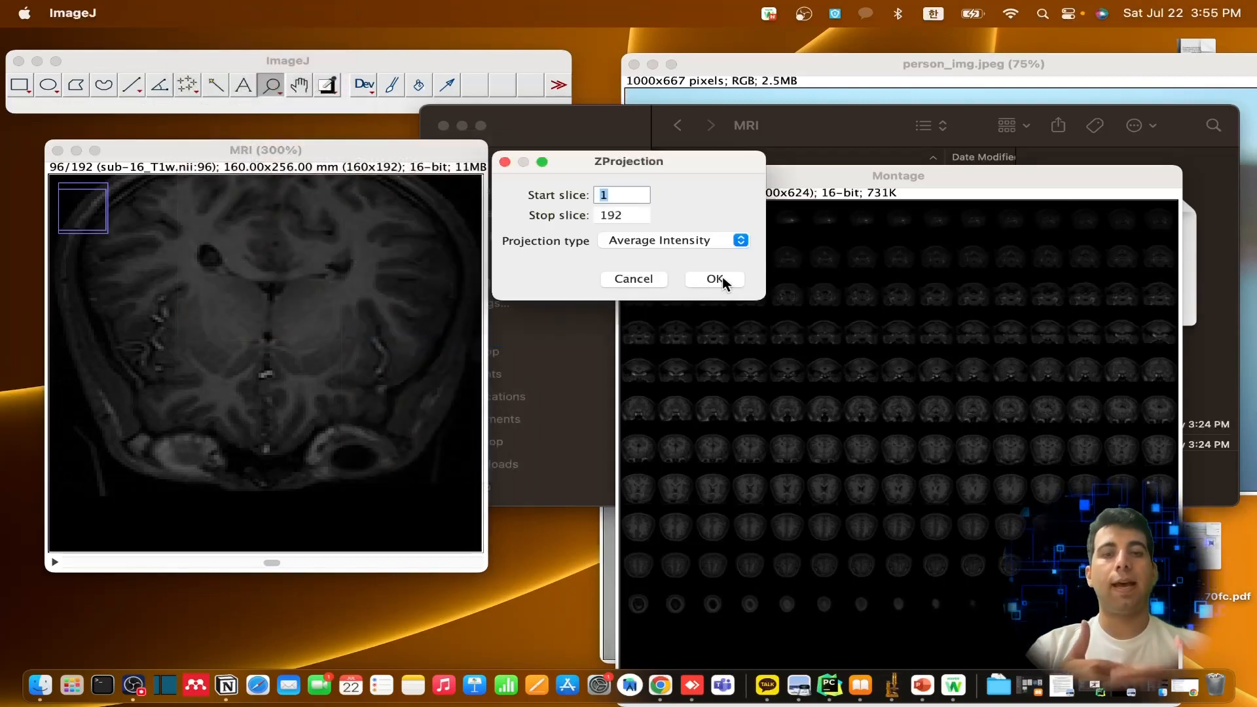
click(717, 279)
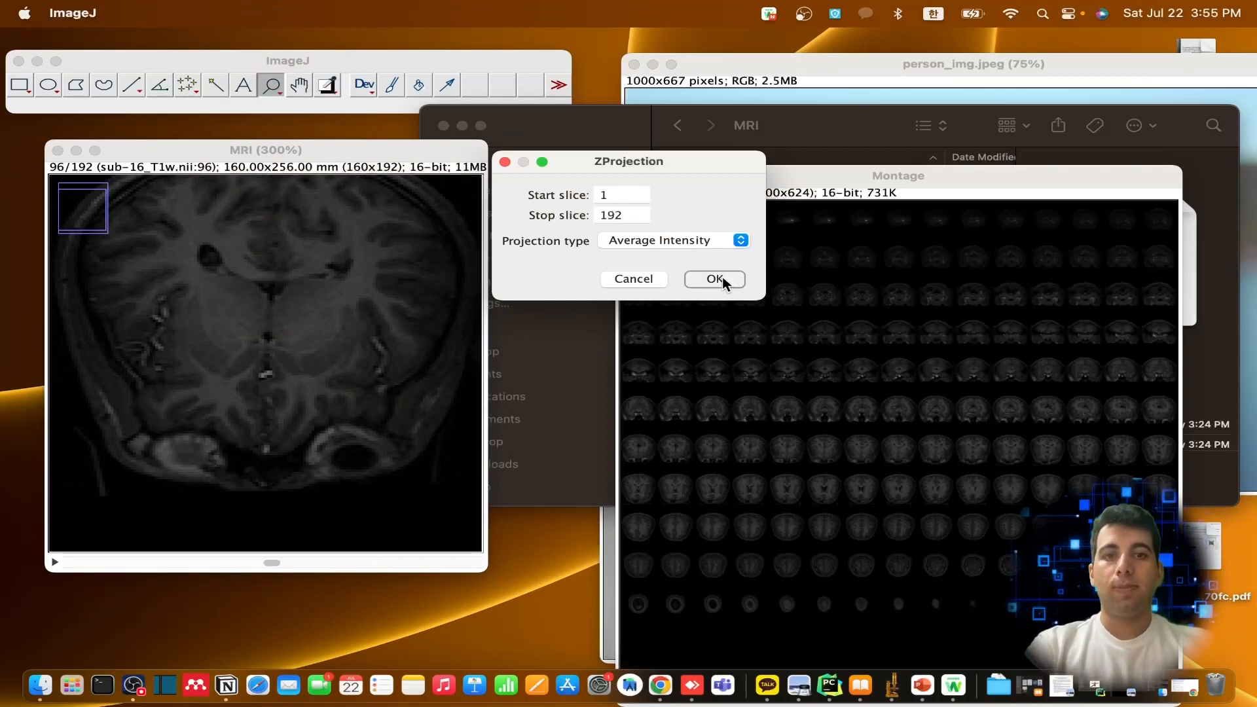
drag(103, 157, 469, 178)
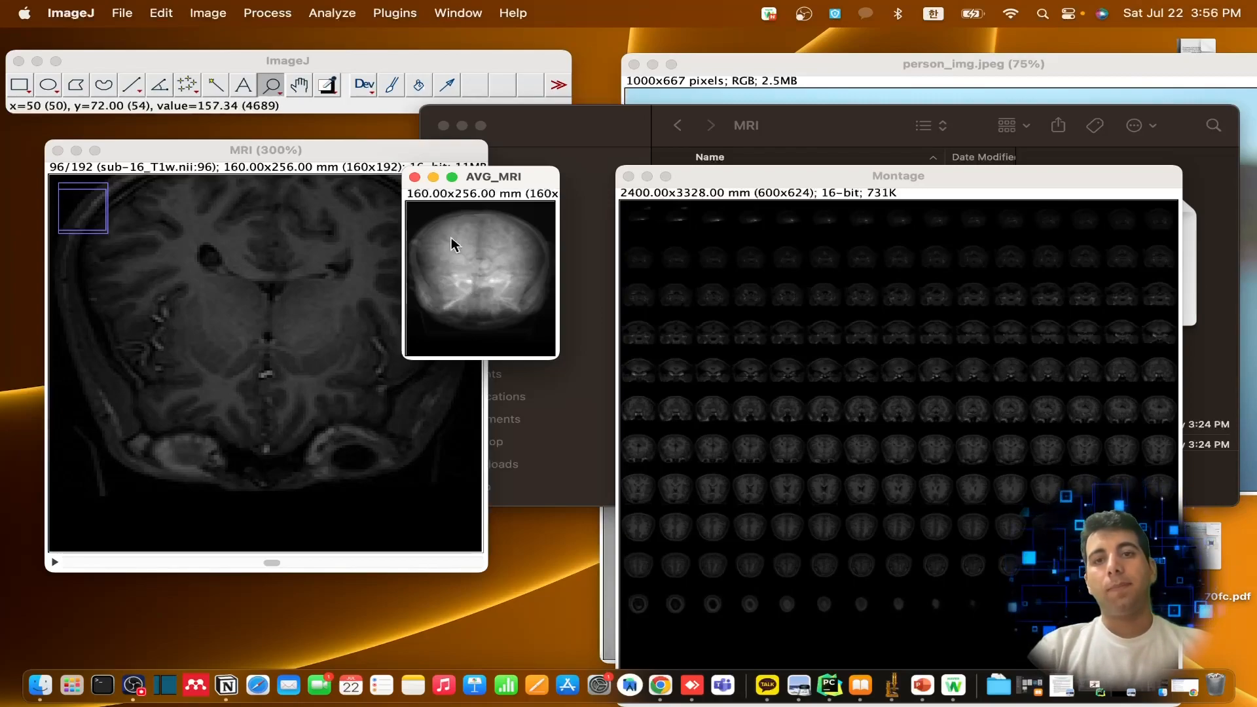
click(415, 177)
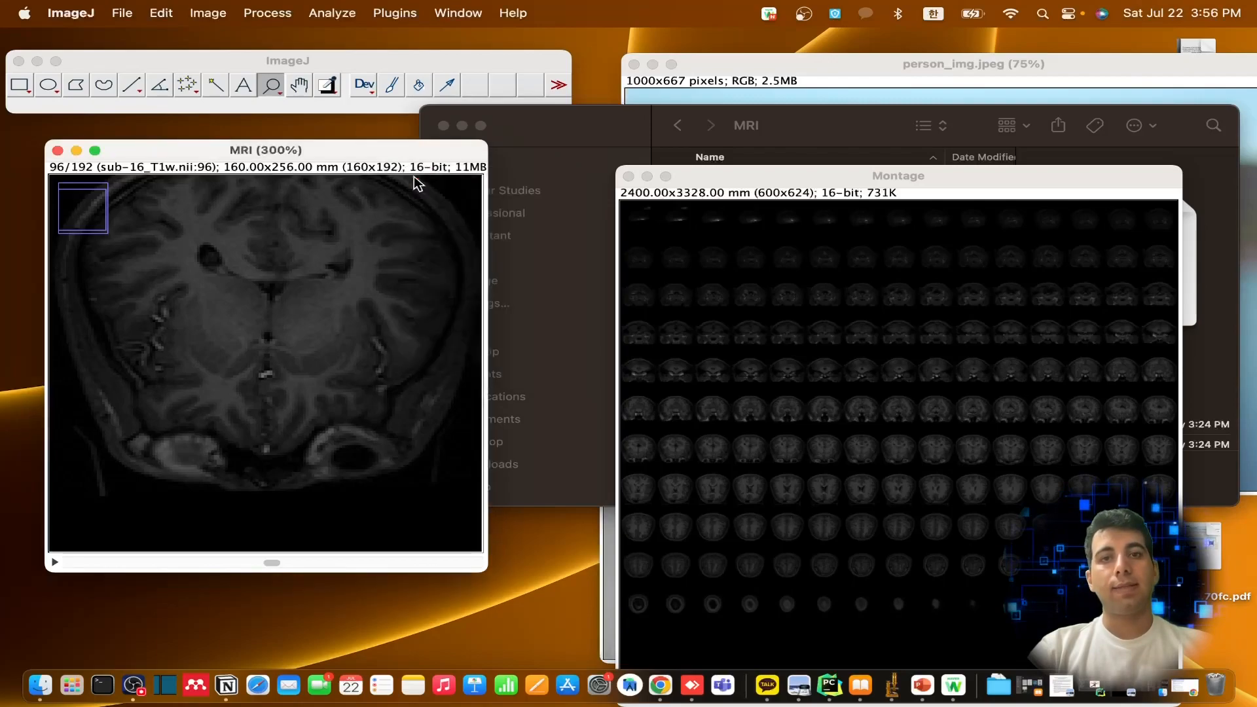
Clear a rectangular selection across the middle of the MRI slice and undo the clearing
click(587, 131)
click(253, 154)
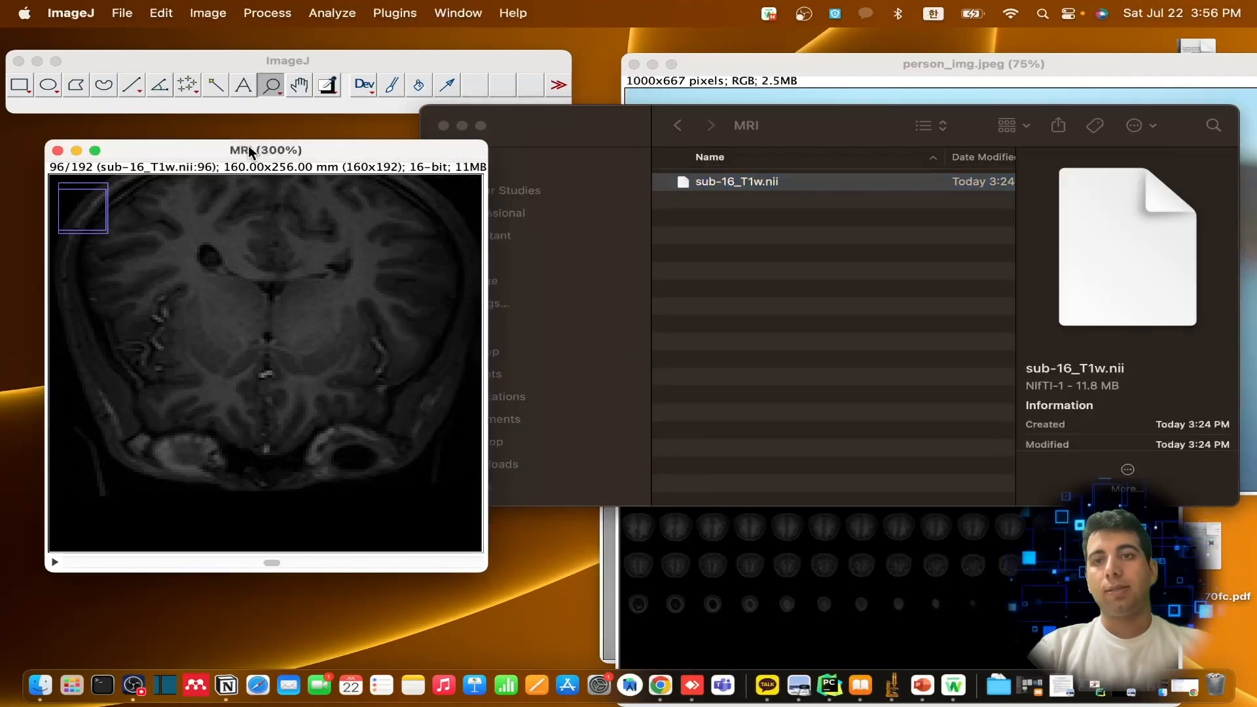
drag(133, 246, 376, 366)
key(BackSpace)
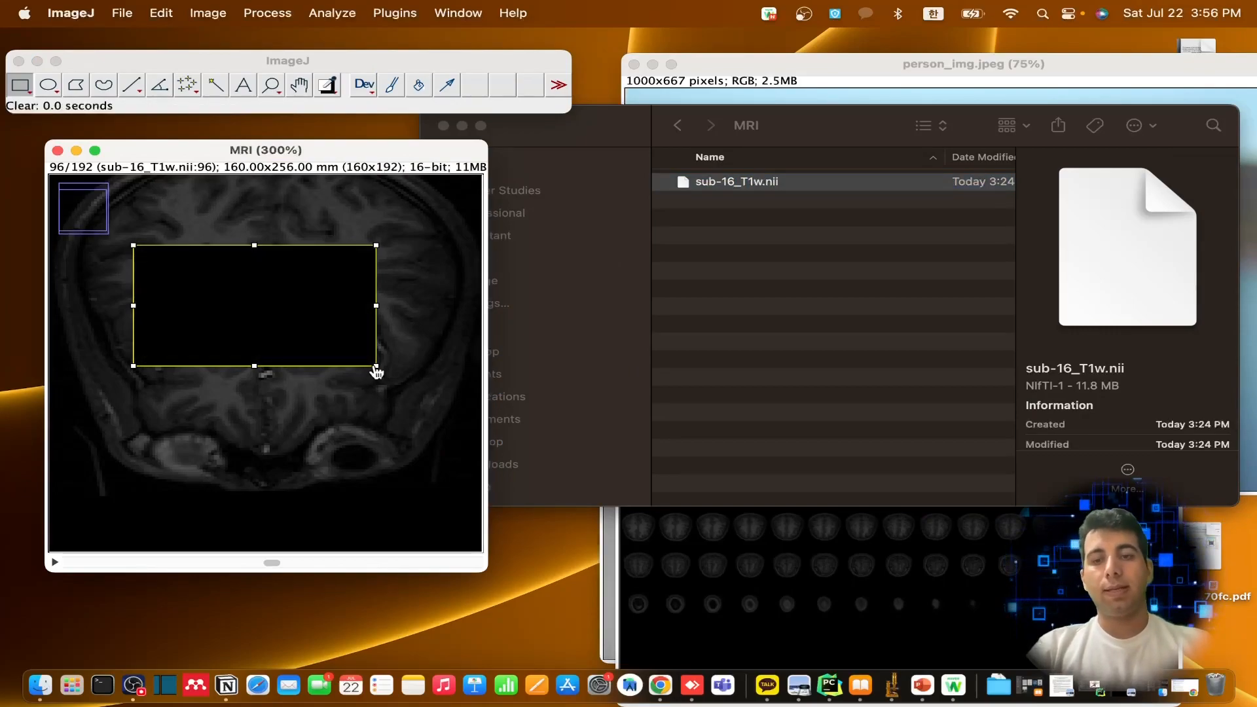
key(super+z)
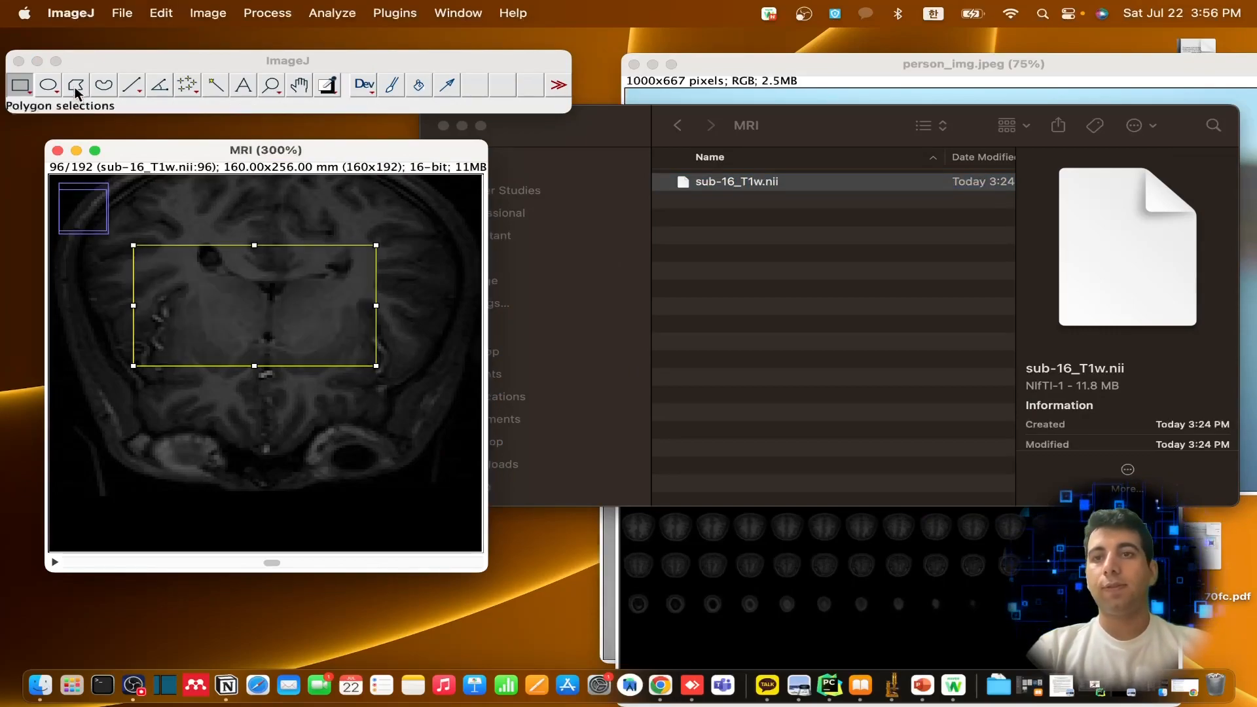
Try an oval selection in the upper part of the MRI slice, followed by a four-point polygon selection around its centre
click(48, 85)
drag(168, 208, 275, 279)
click(76, 84)
click(125, 155)
click(128, 352)
click(296, 320)
click(215, 243)
click(158, 274)
click(129, 353)
Replace the polygon with a straight diagonal line selection through the centre of the MRI slice
click(132, 85)
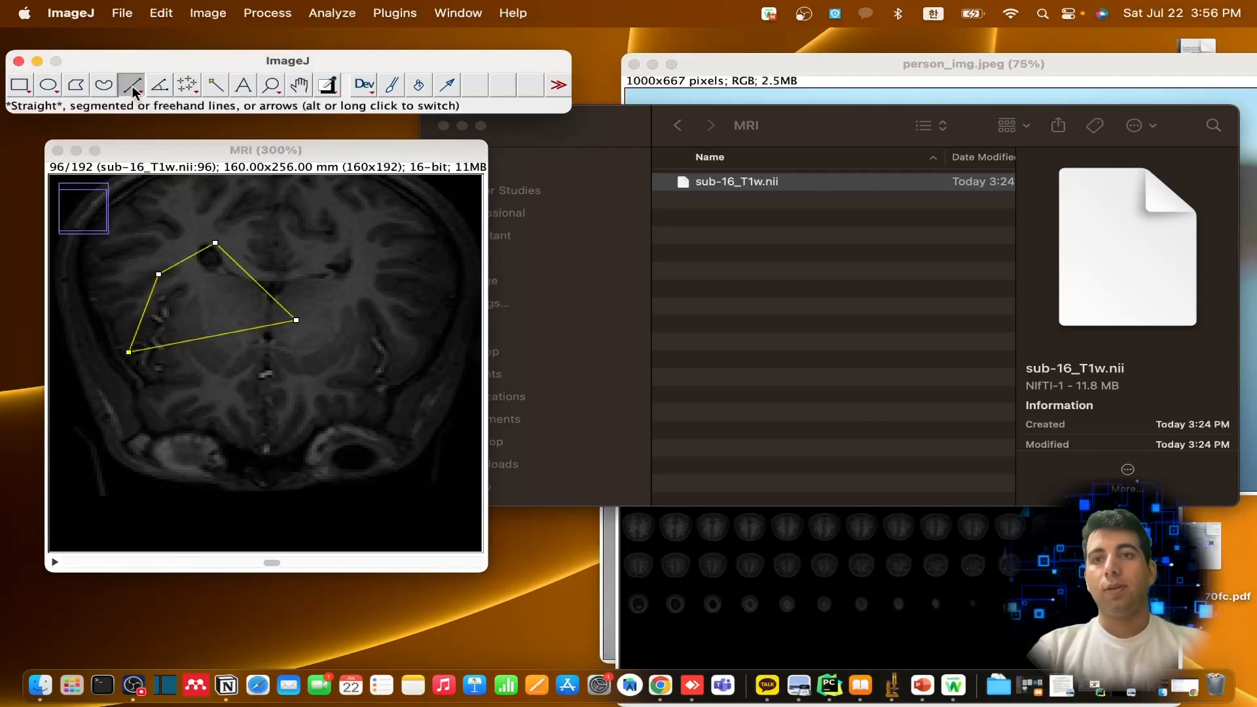
click(314, 231)
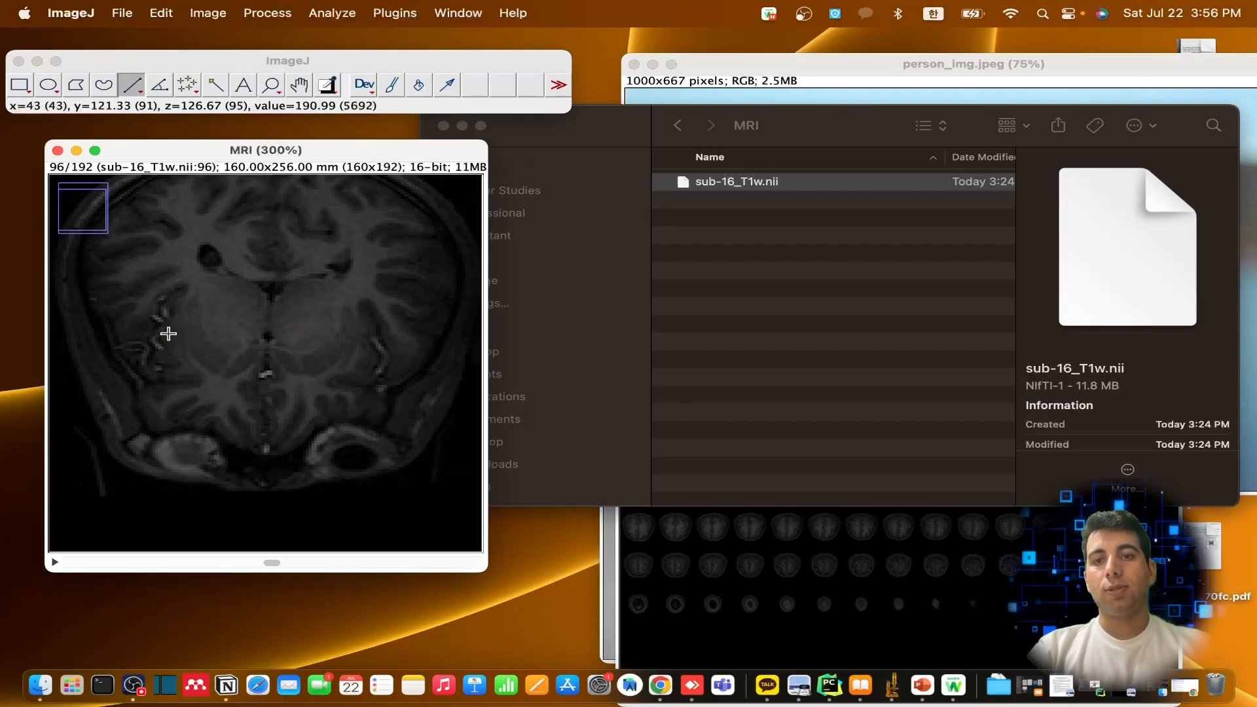
mouse_move(298, 424)
mouse_down()
mouse_move(210, 283)
mouse_move(182, 280)
mouse_up()
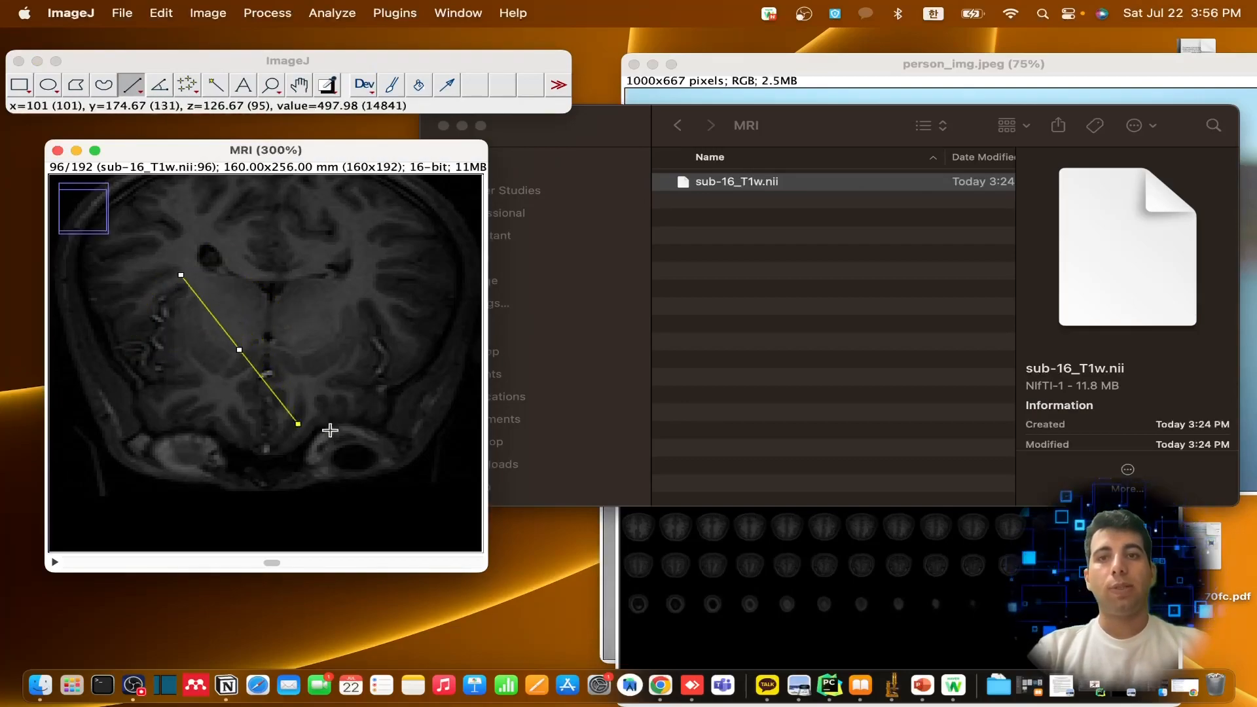
Bring person_img.jpeg into full view and draw a rectangular selection around one of the woman's eyes
click(22, 85)
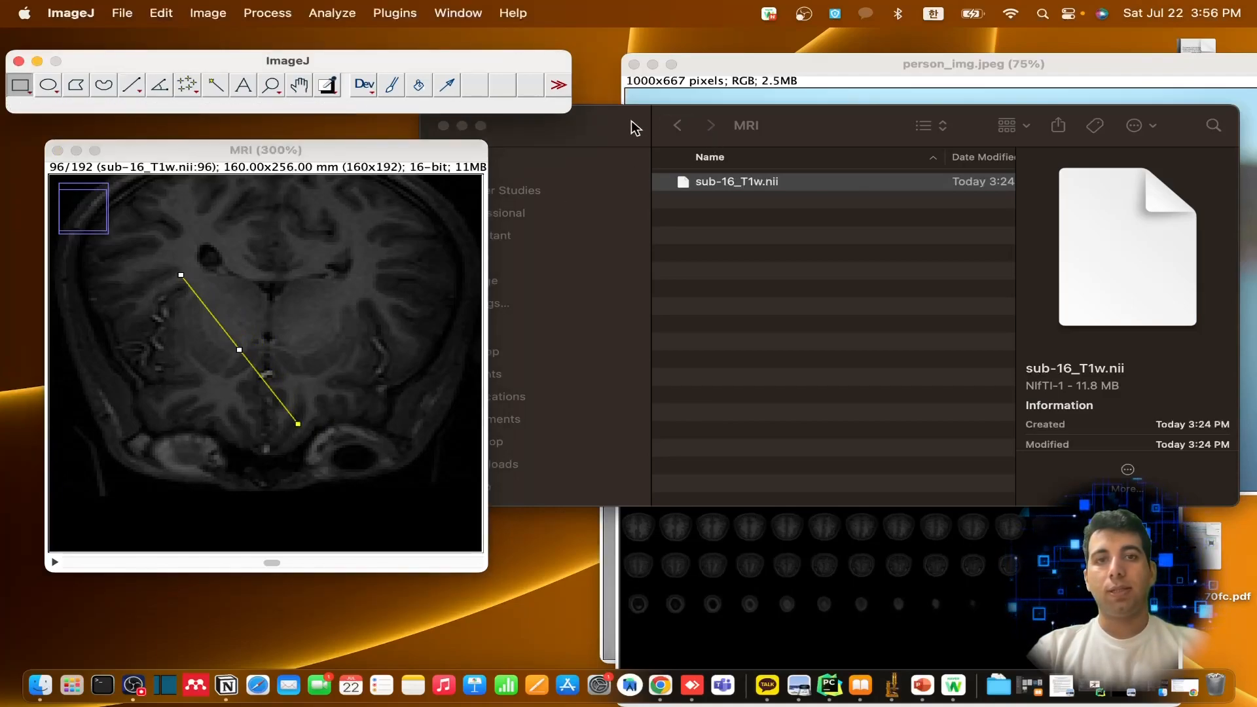
drag(630, 124, 698, 352)
click(771, 151)
drag(769, 72, 556, 67)
drag(706, 229, 762, 256)
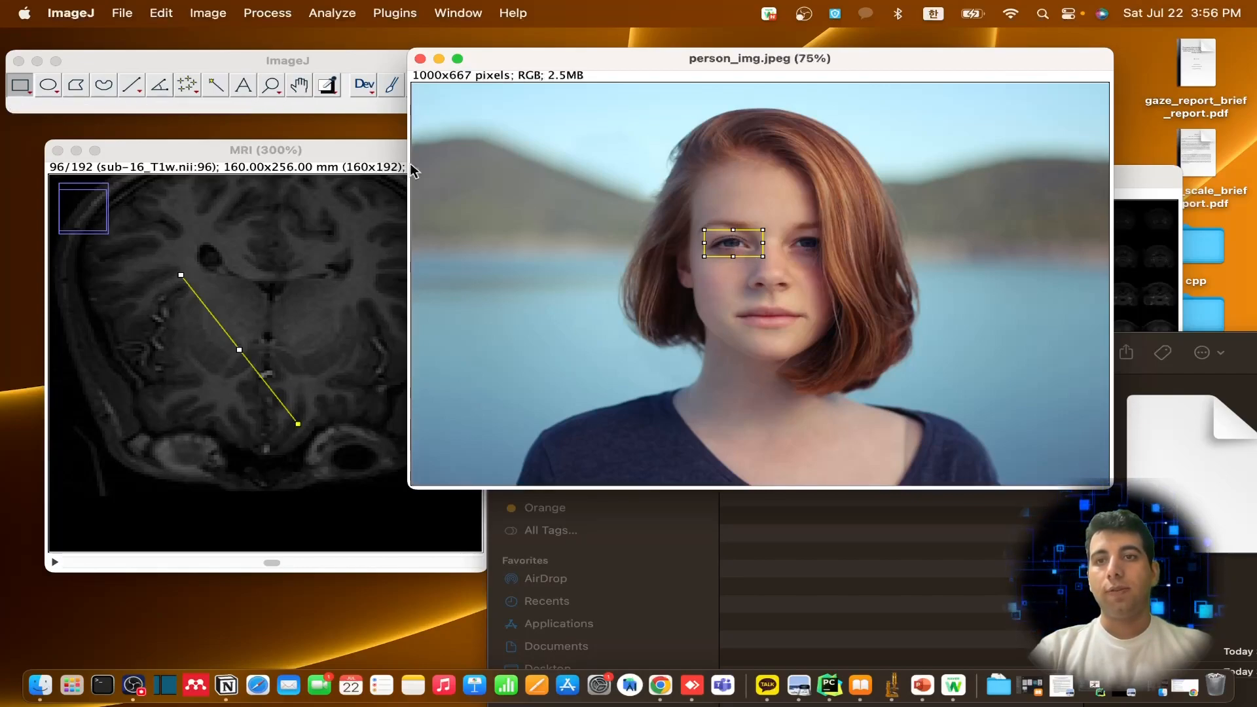
Shift the ImageJ toolbar window and redraw the rectangular selection around the same eye, slightly taller to include the eyebrow
drag(207, 59, 281, 56)
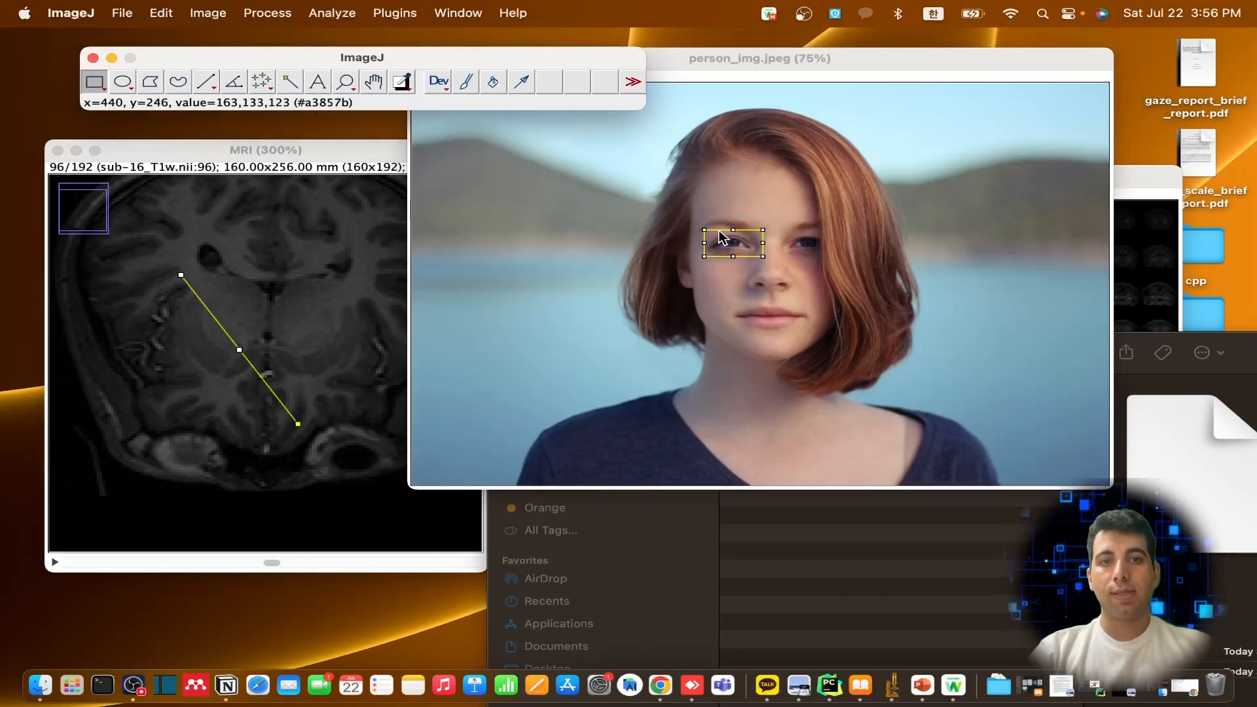
click(706, 247)
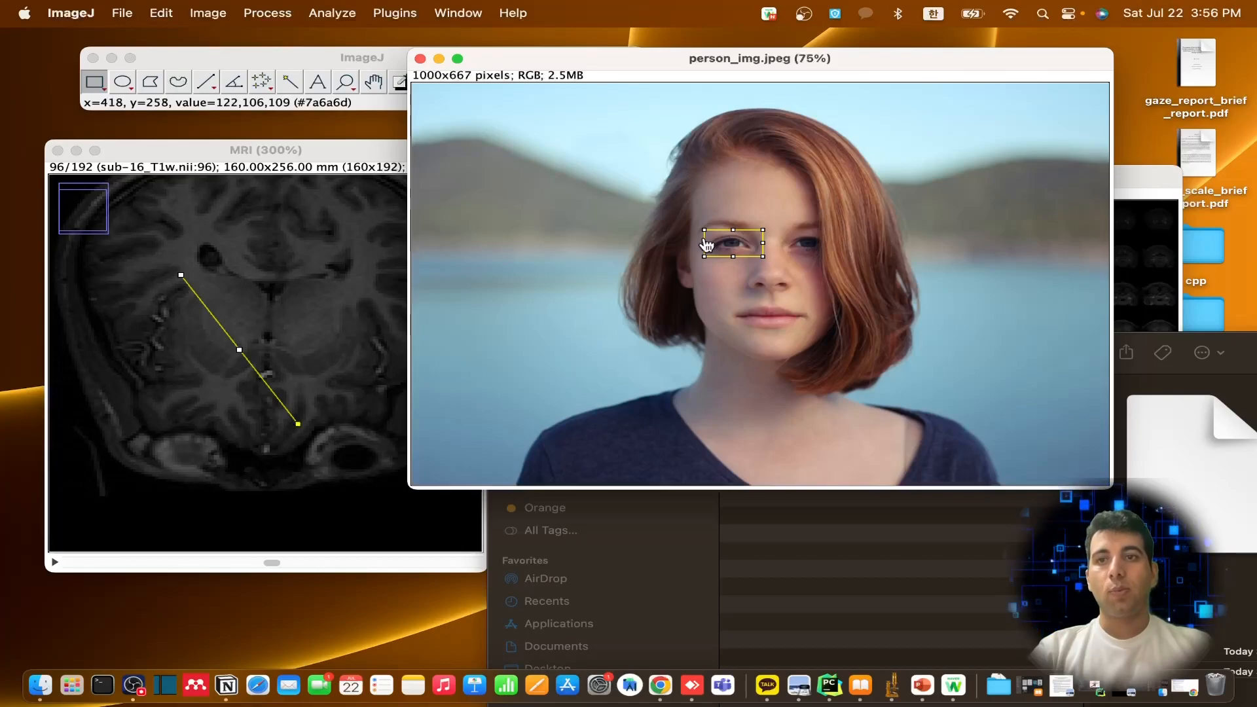
click(715, 228)
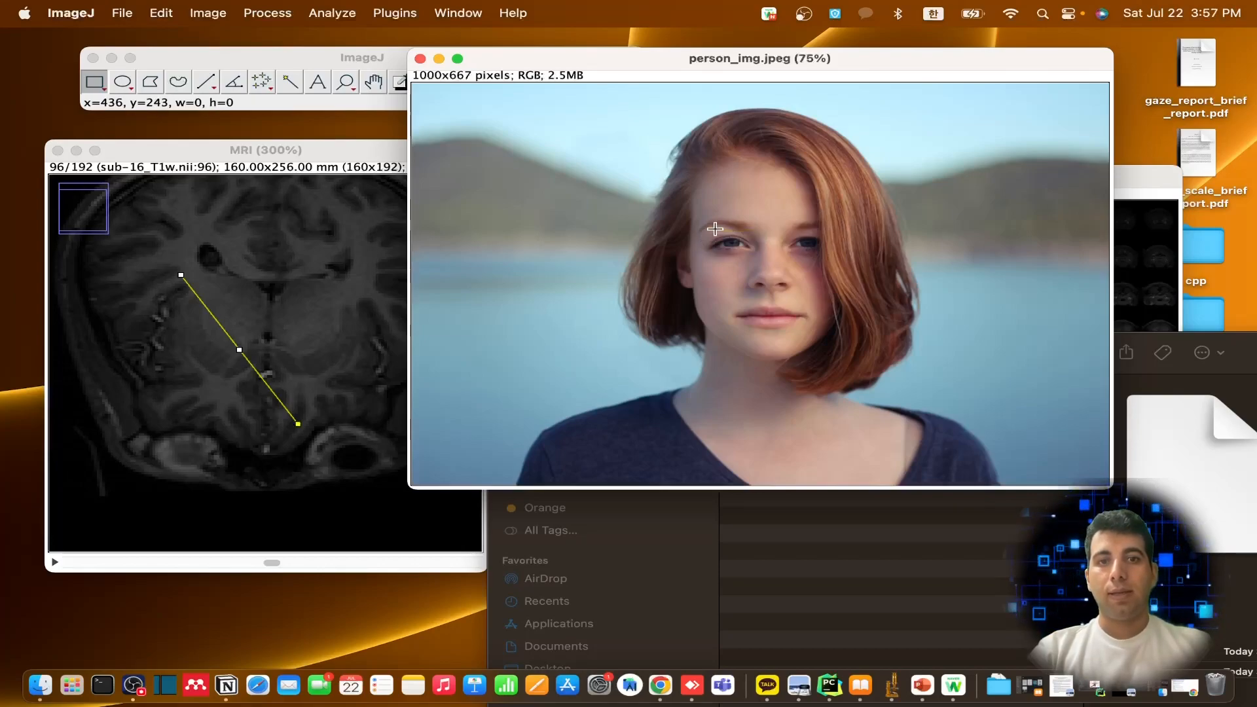
drag(701, 220, 757, 262)
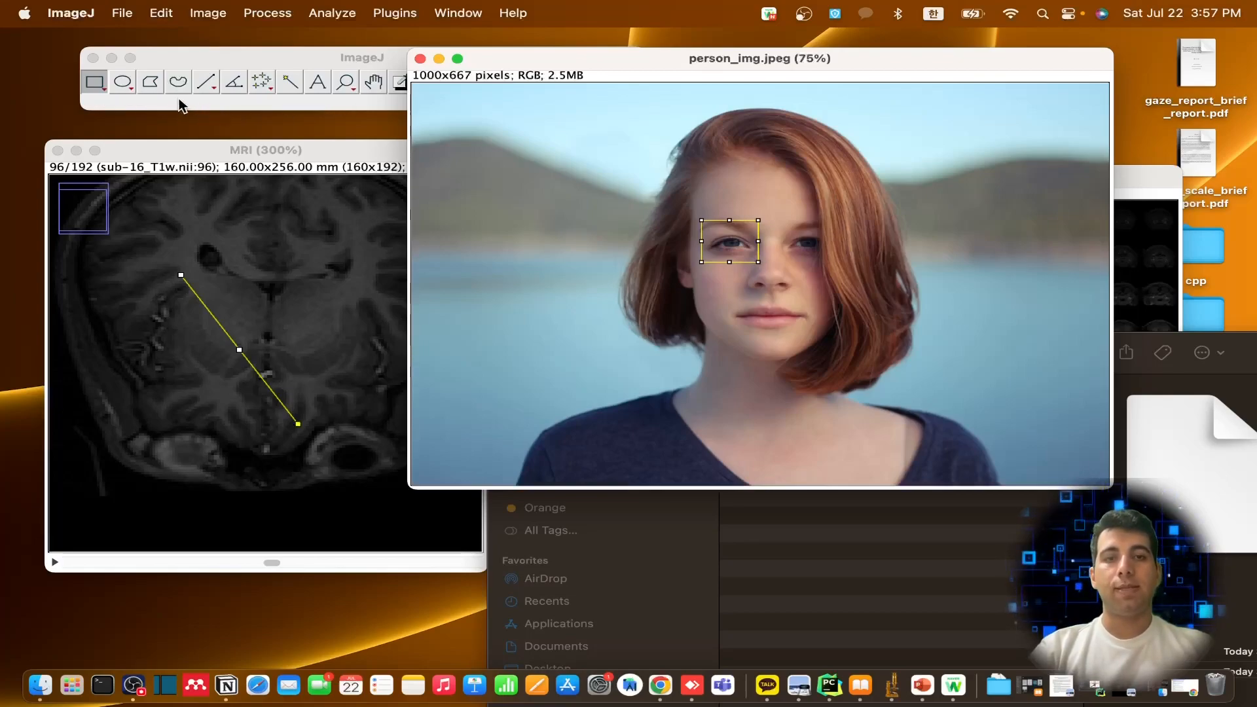
Move person_img.jpeg clear of the ImageJ toolbar and split the image into its red, green and blue channels
drag(620, 75, 686, 101)
click(324, 62)
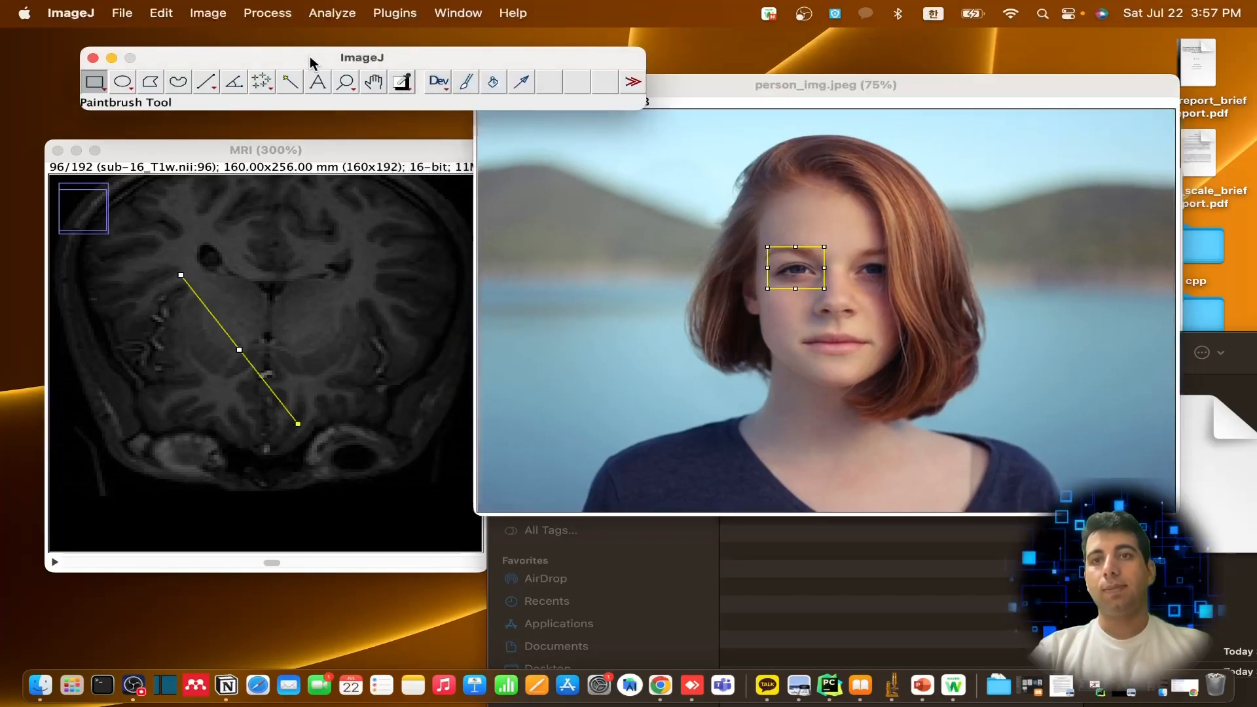
click(206, 16)
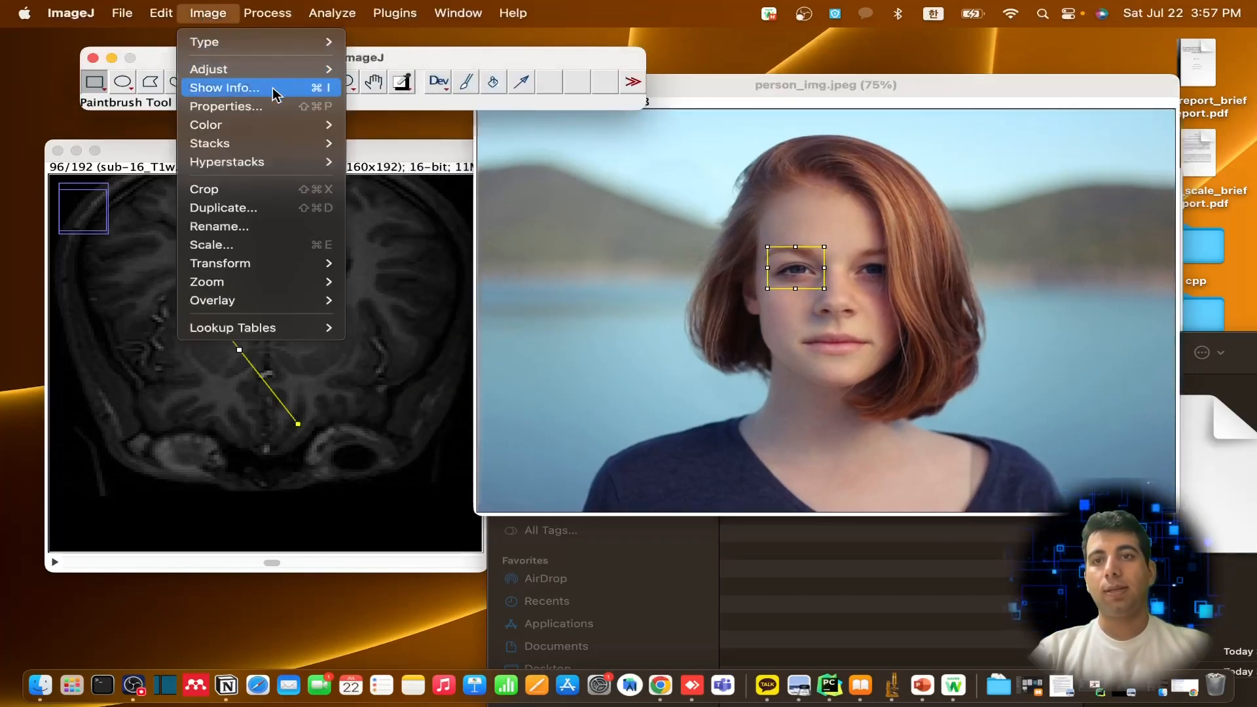
mouse_move(280, 124)
click(401, 126)
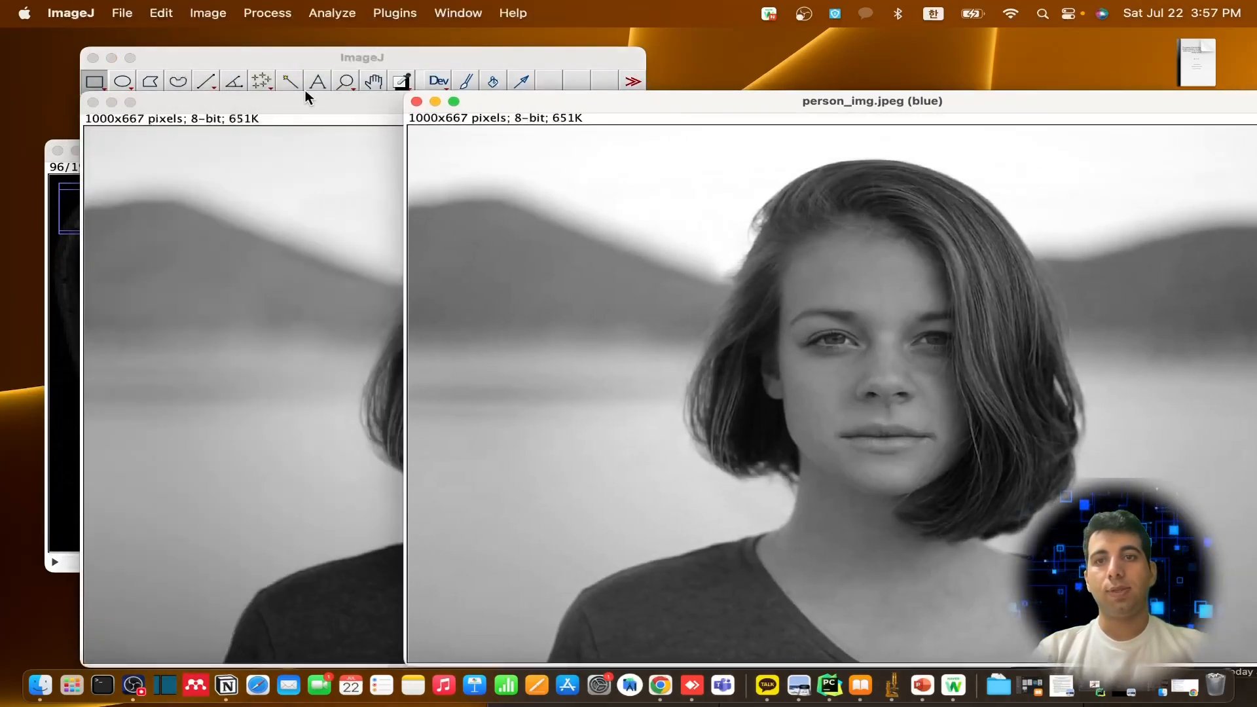
Move the channel images apart to compare them, and close the green and red channel images
drag(289, 100, 758, 138)
drag(270, 94, 257, 59)
click(1043, 134)
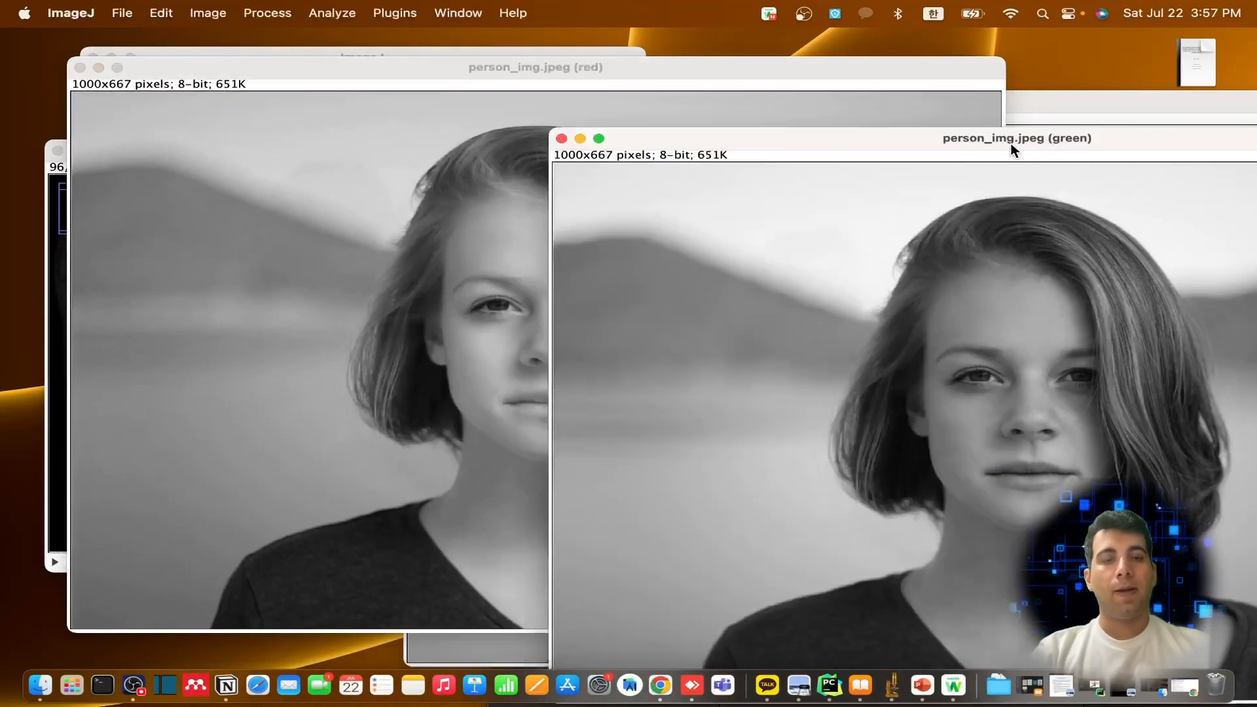
drag(1013, 139, 608, 102)
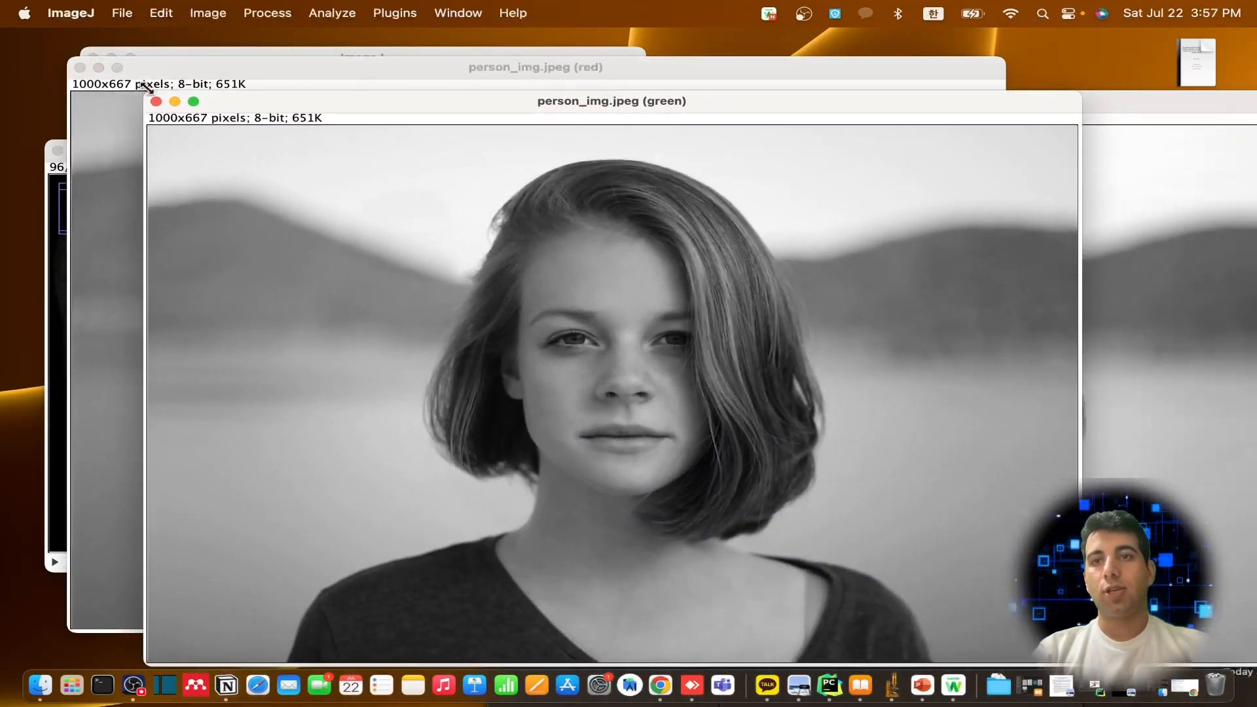
click(85, 72)
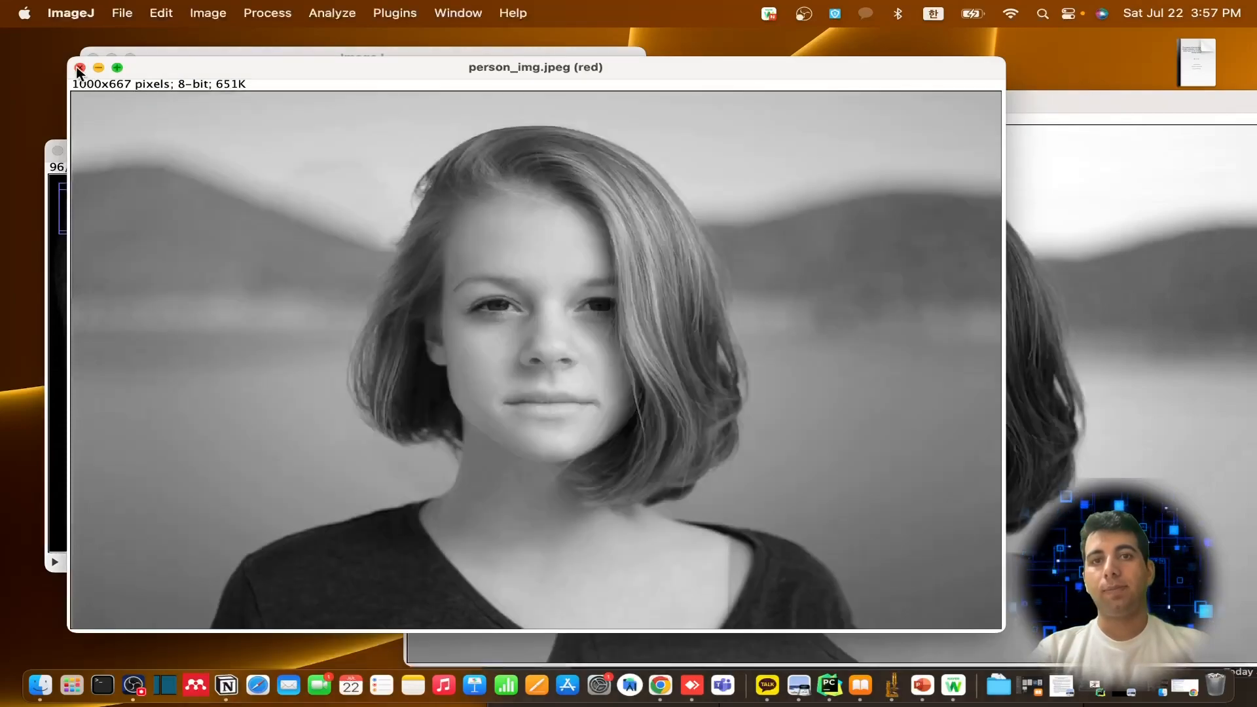
click(77, 67)
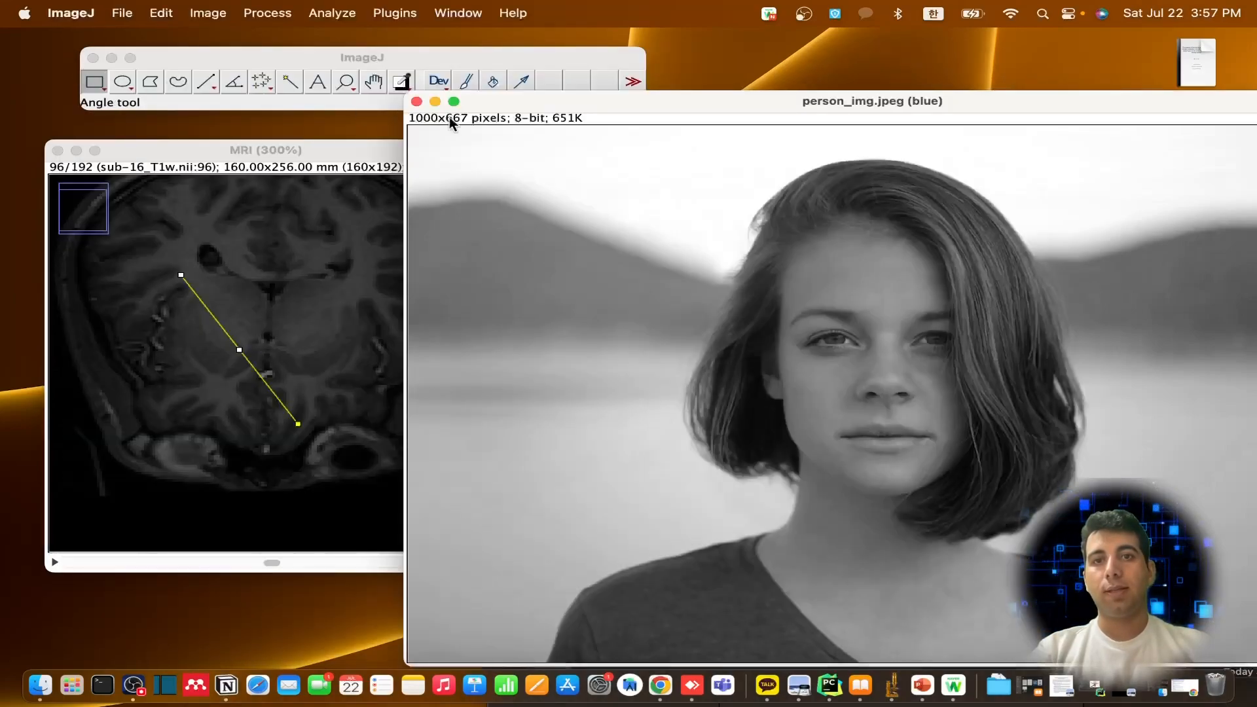
Close the blue channel image and open Vin_Dr_Open_Xray.nii from the X-Ray folder under Medical Images in ImageJ
click(417, 102)
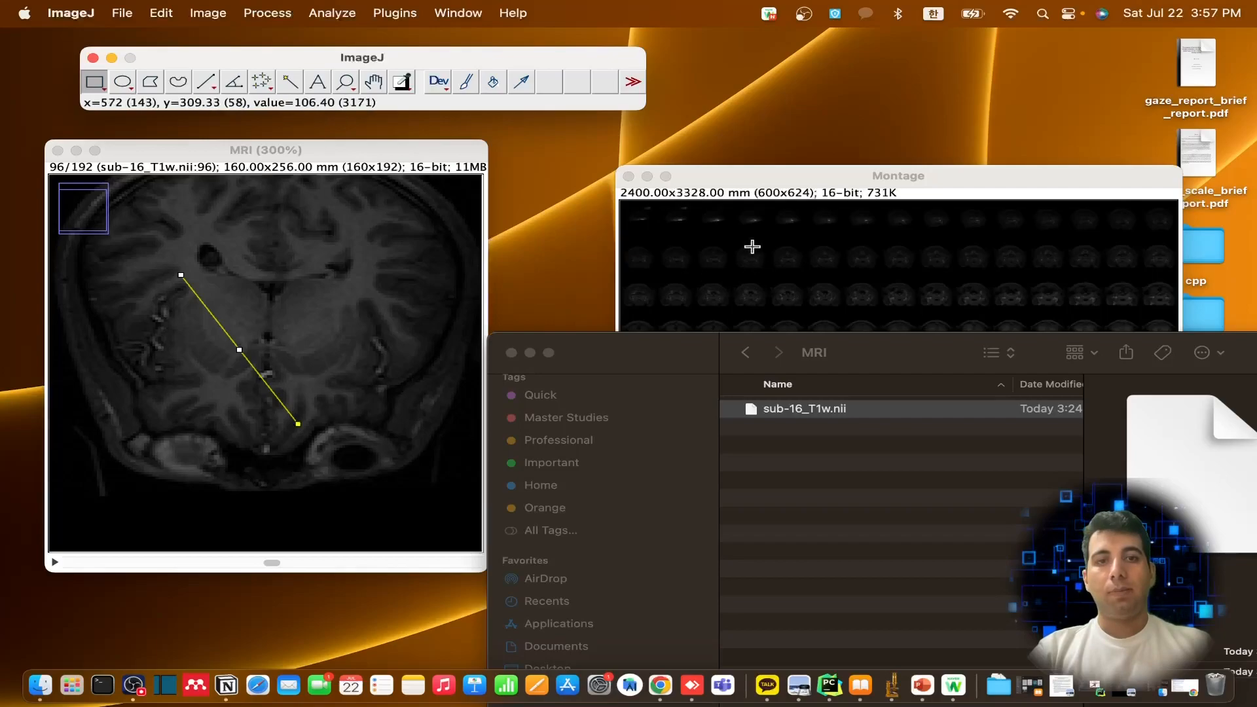
drag(697, 373, 508, 201)
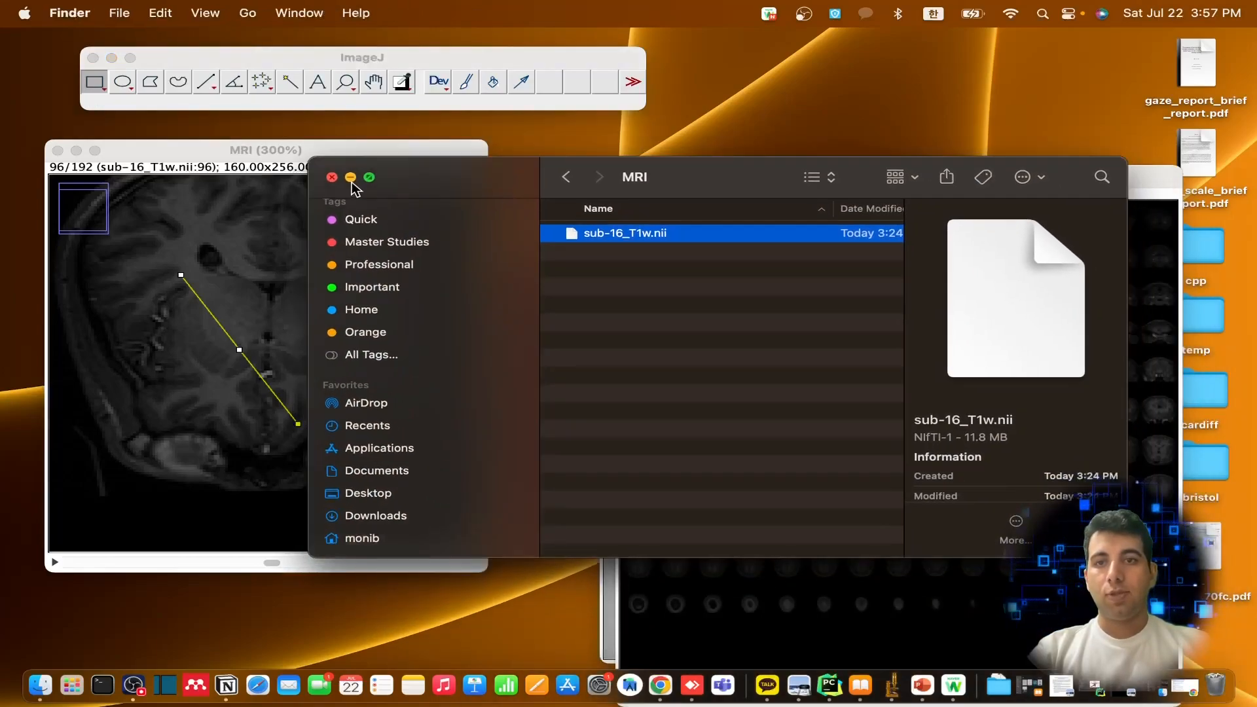
click(565, 177)
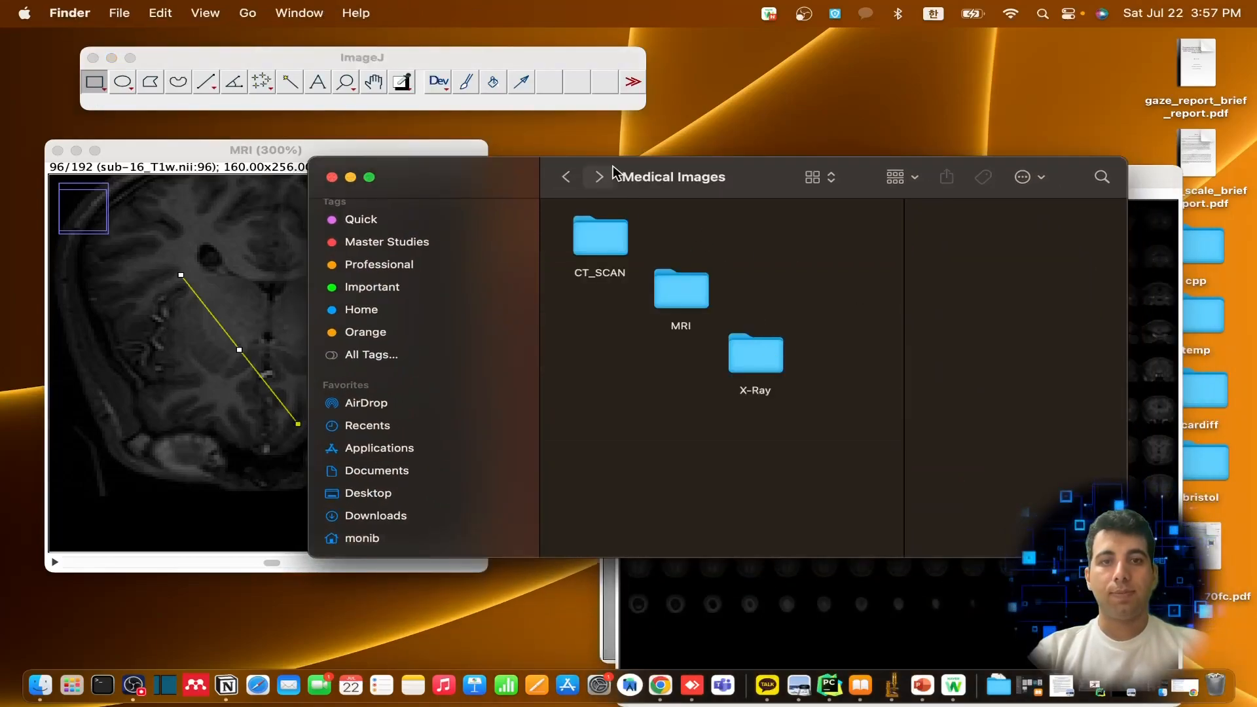
click(565, 177)
double_click(705, 242)
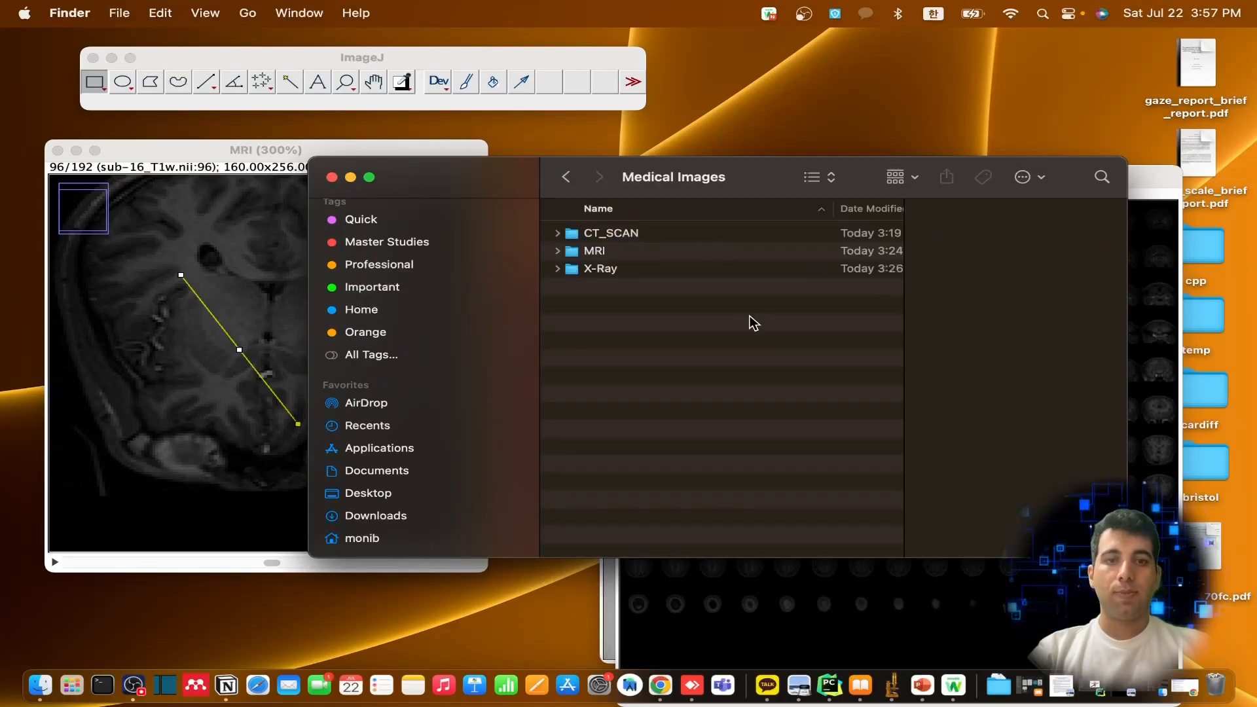
double_click(620, 273)
drag(671, 245, 357, 91)
click(318, 72)
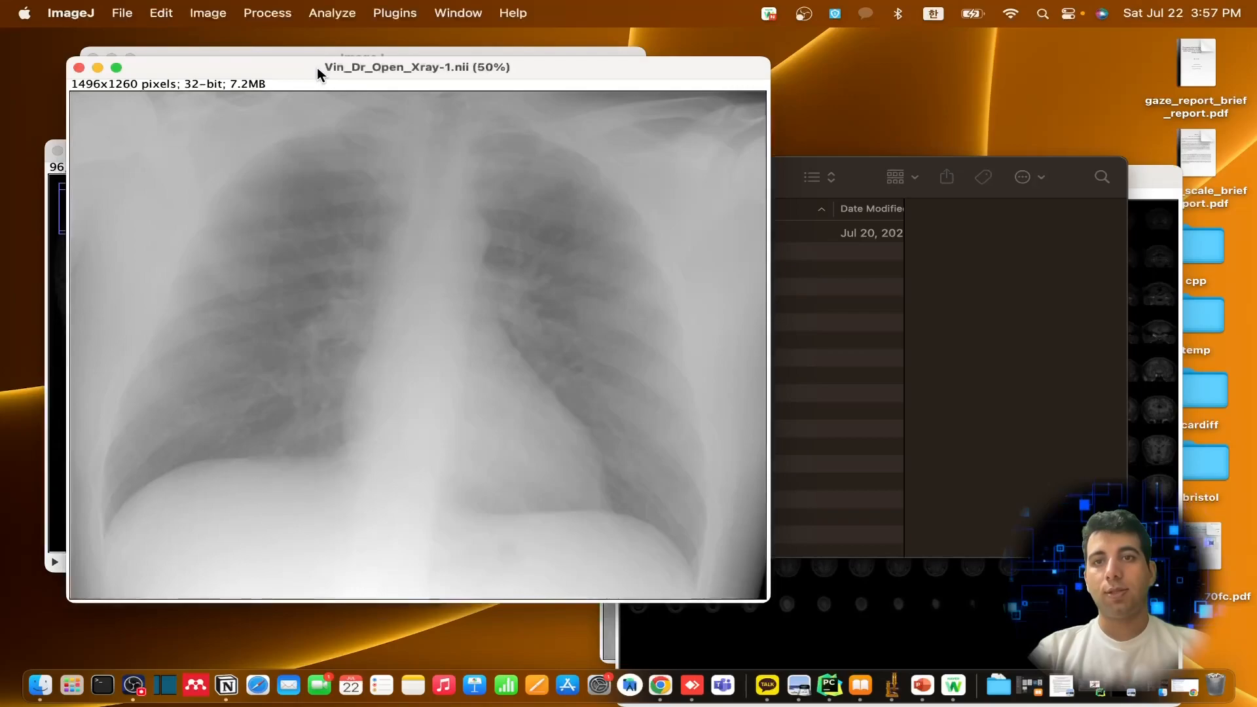
Open the Brightness/Contrast adjustment for the chest X-ray and try different minimum, maximum and contrast levels
click(208, 14)
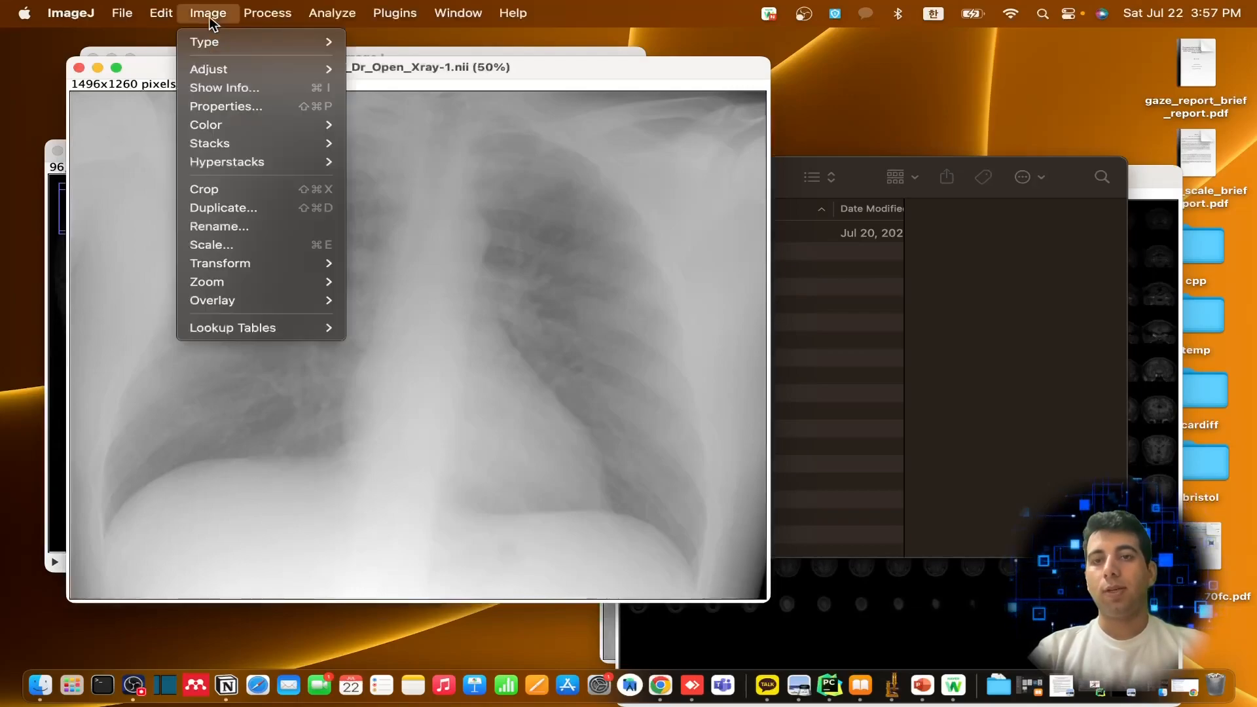
mouse_move(300, 72)
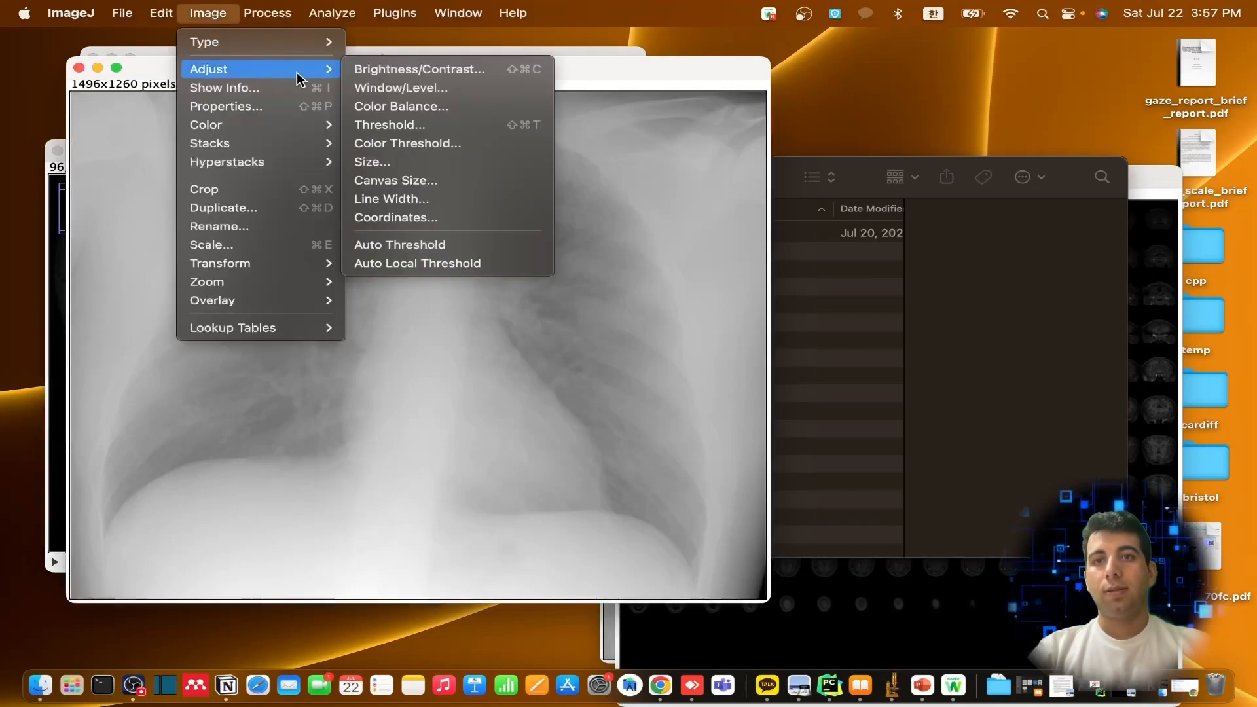
click(434, 72)
drag(582, 222, 627, 222)
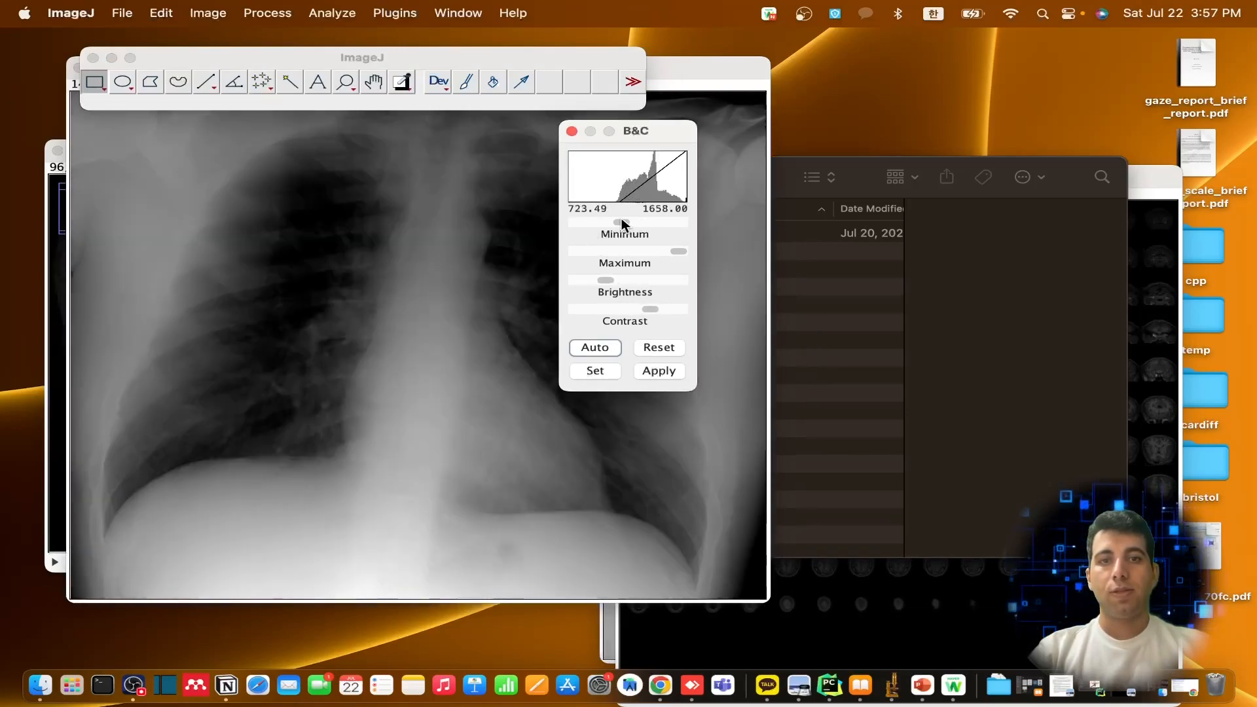
drag(680, 255, 626, 308)
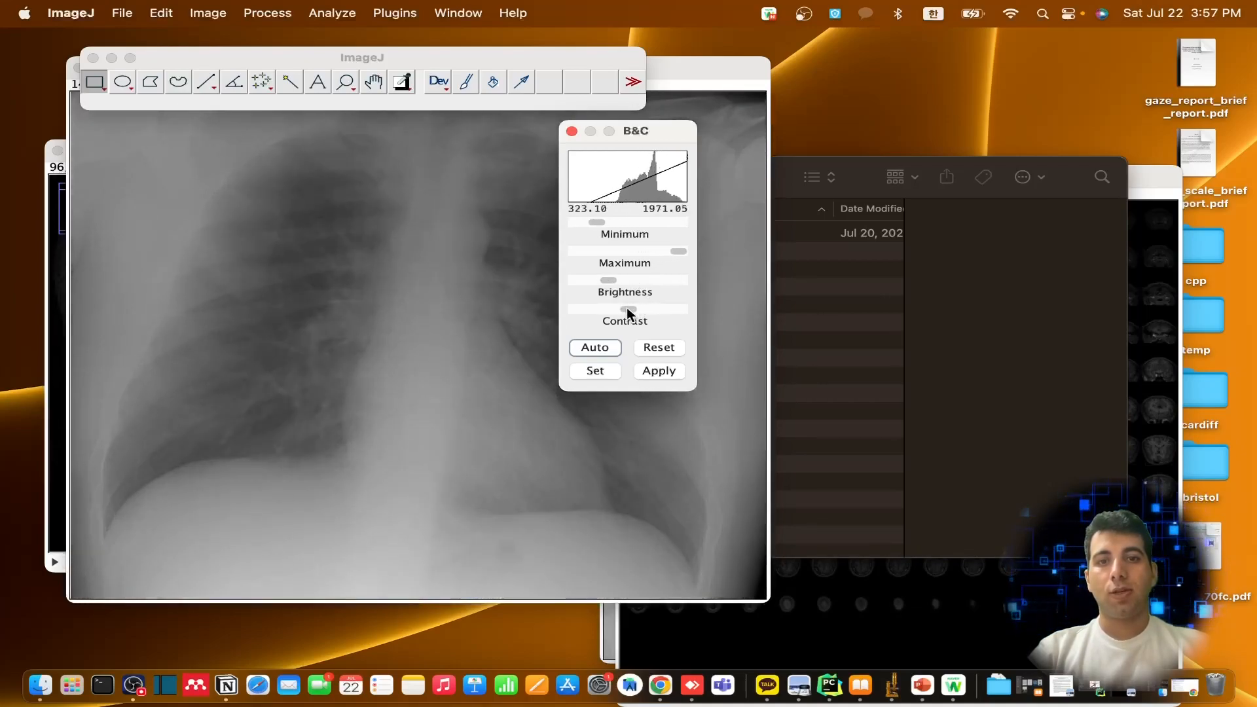
Try automatic brightness and contrast on the X-ray, reset it, and try to apply the levels before closing the adjustment
click(597, 349)
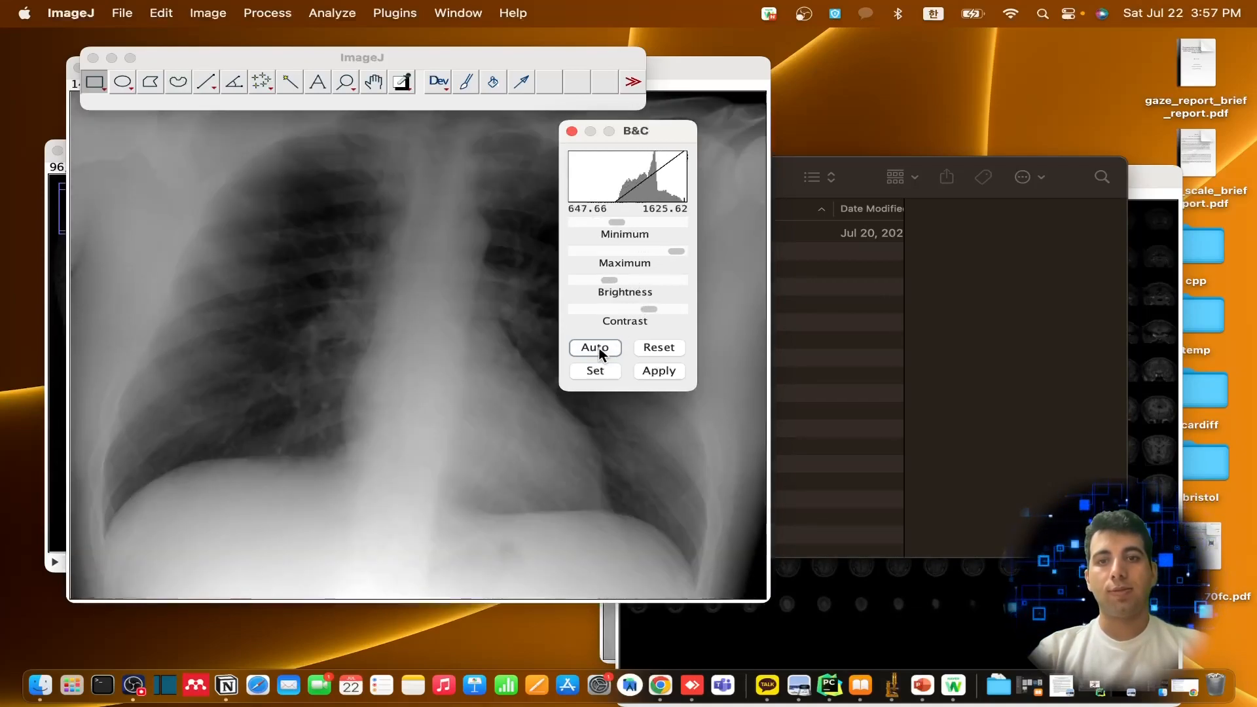
click(663, 348)
click(659, 371)
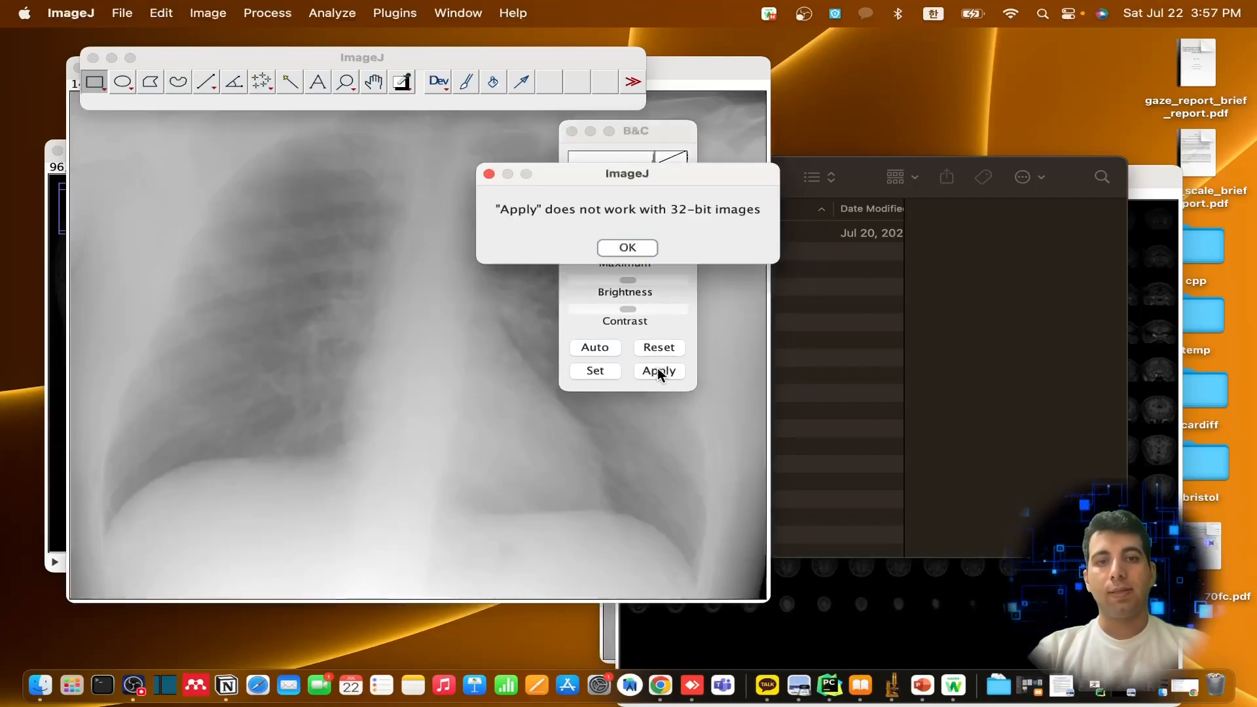
click(638, 246)
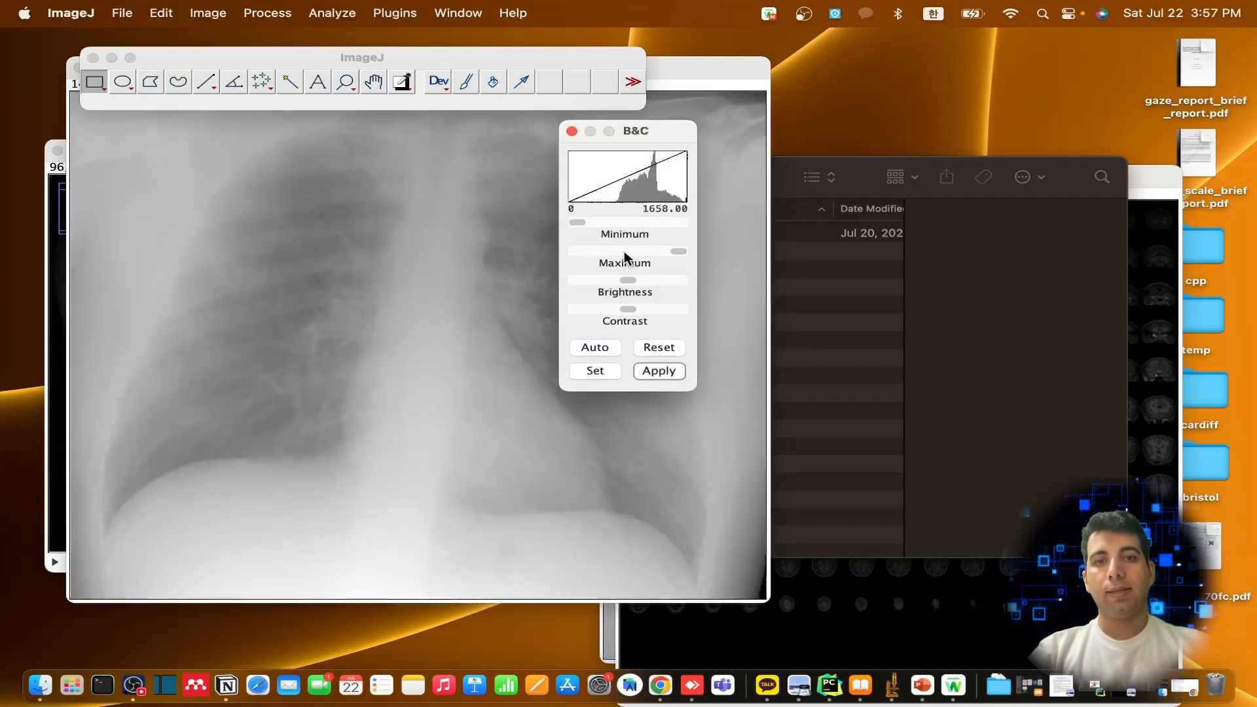
click(571, 131)
Switch to Finder and open house_img.jpeg from the RGB Images folder in ImageJ
click(930, 251)
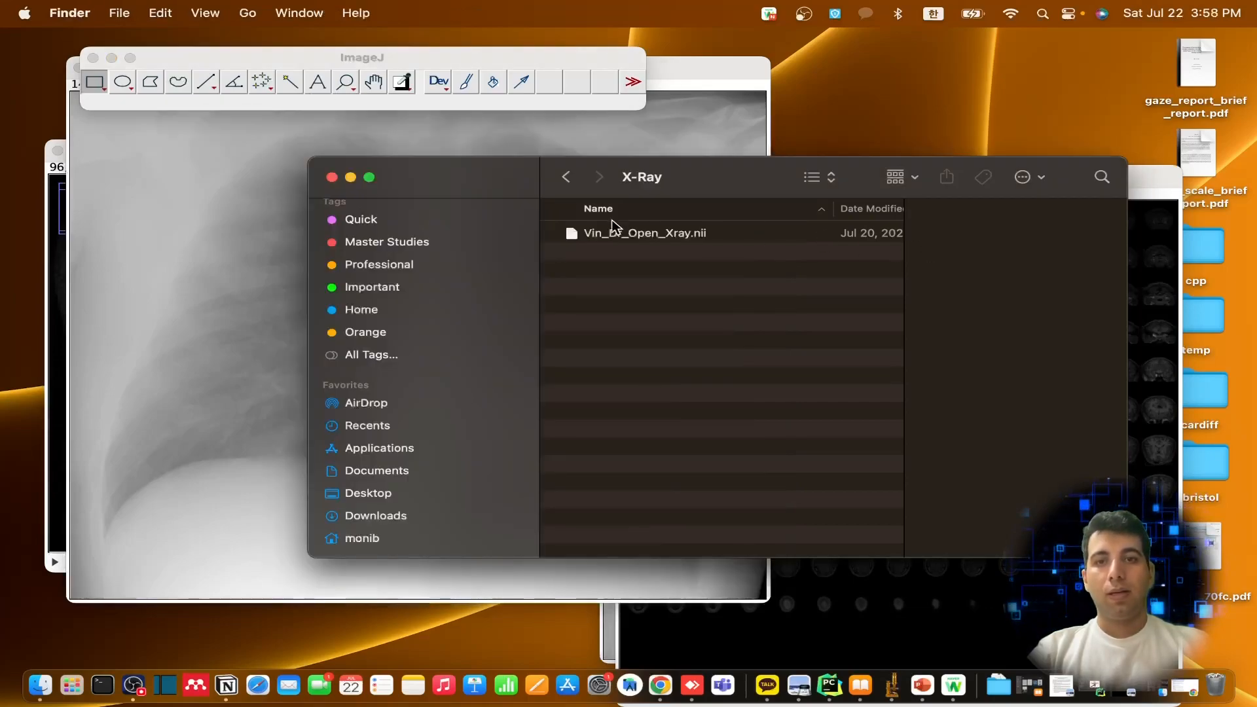
click(565, 182)
click(566, 177)
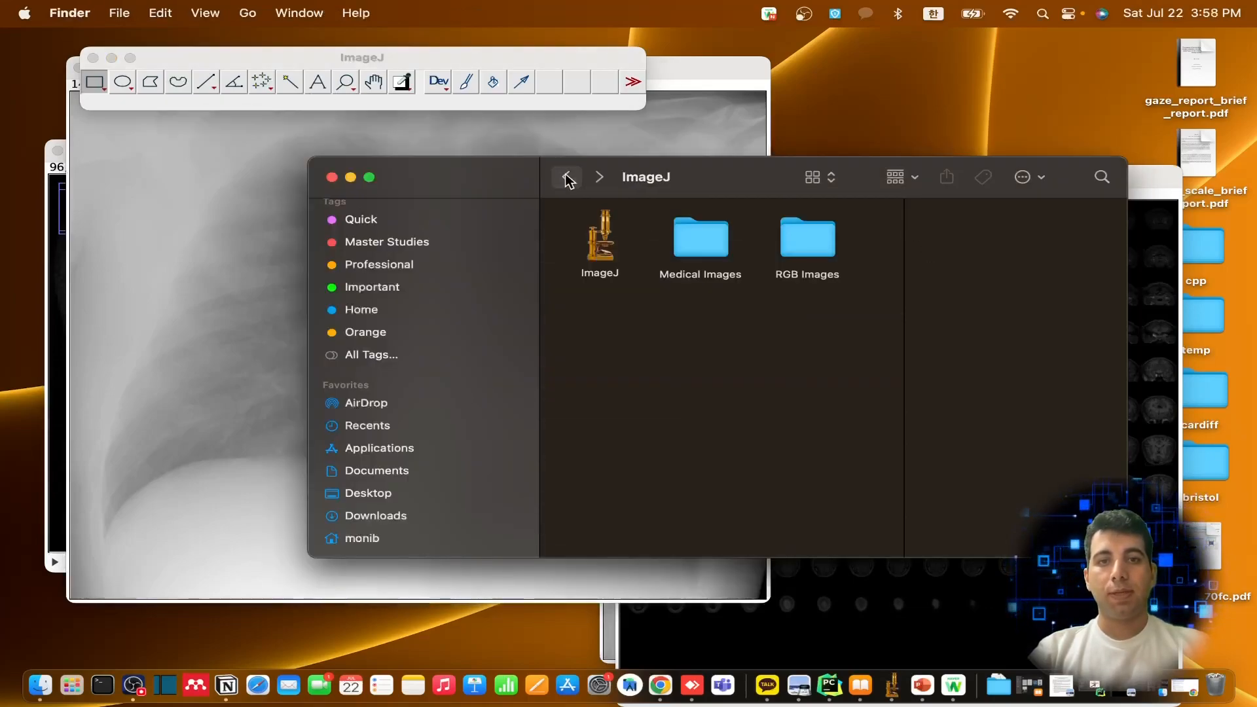
double_click(822, 243)
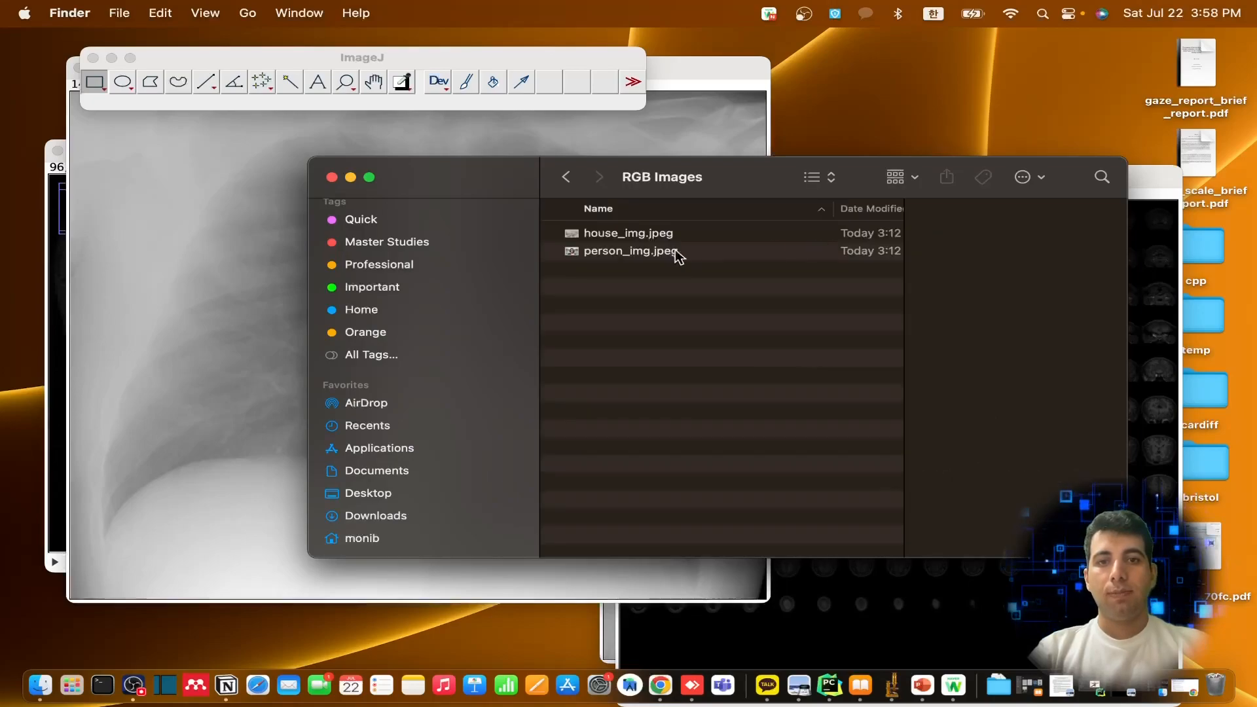
click(631, 252)
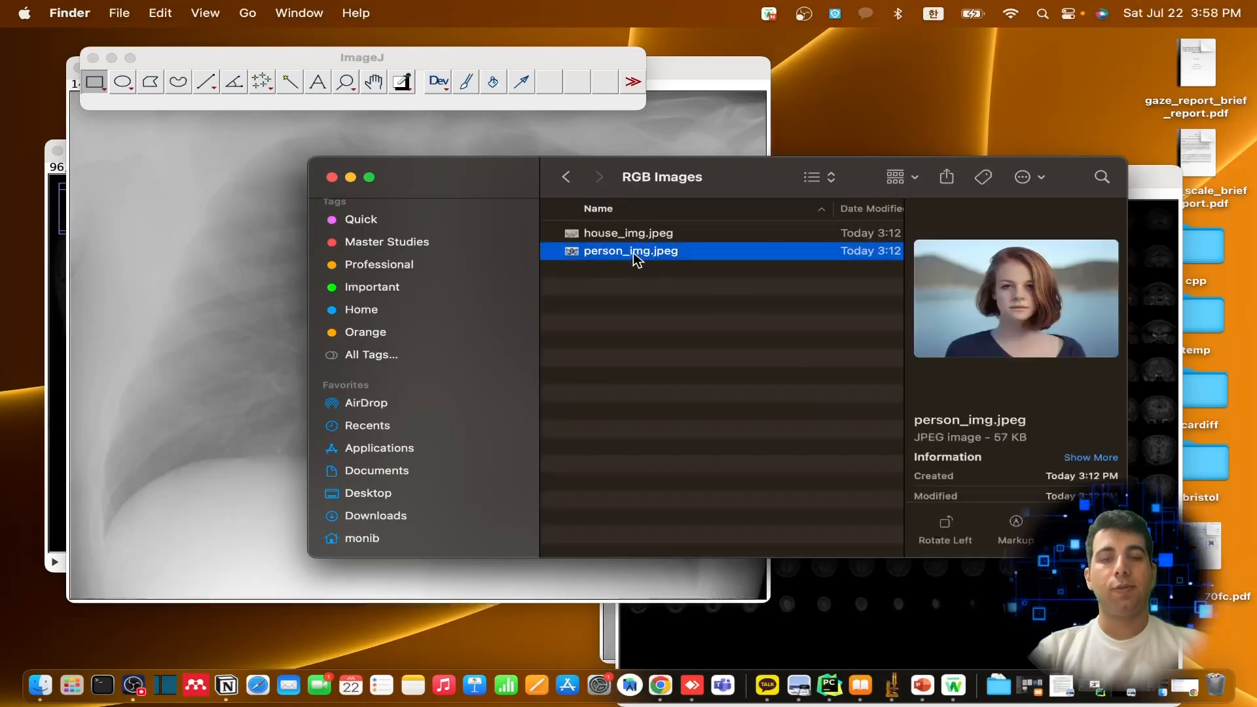
click(630, 237)
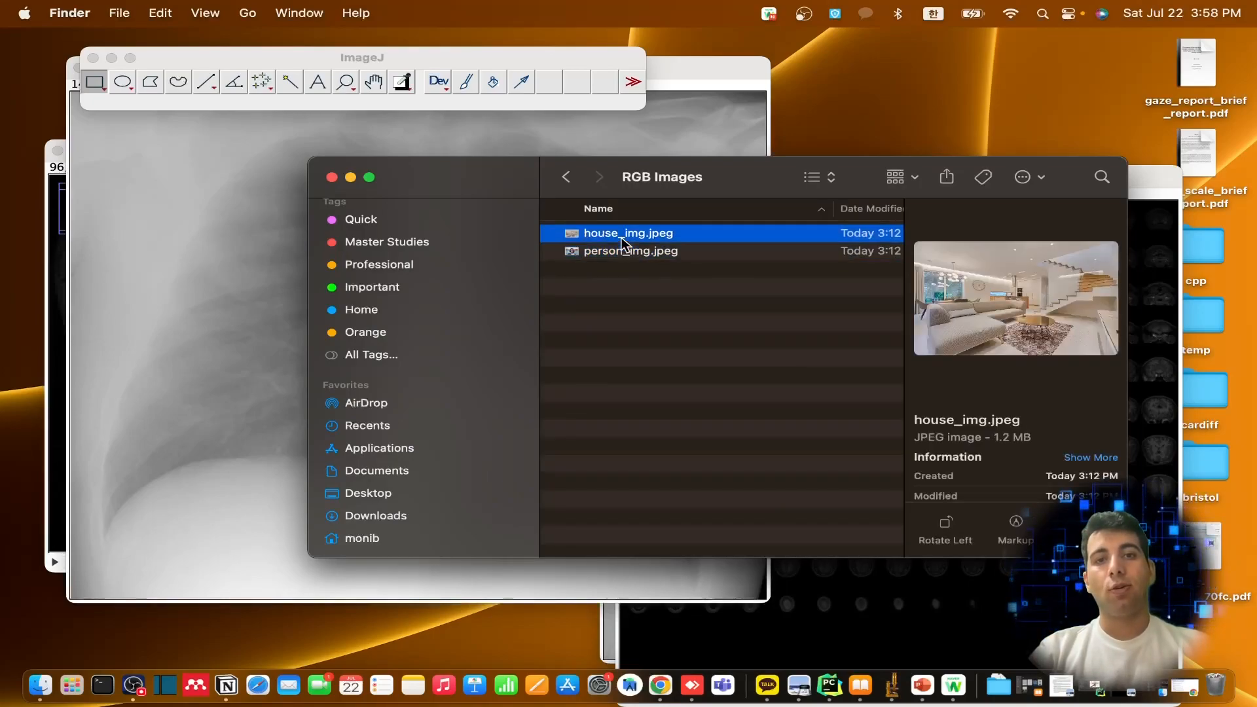
drag(661, 243, 321, 95)
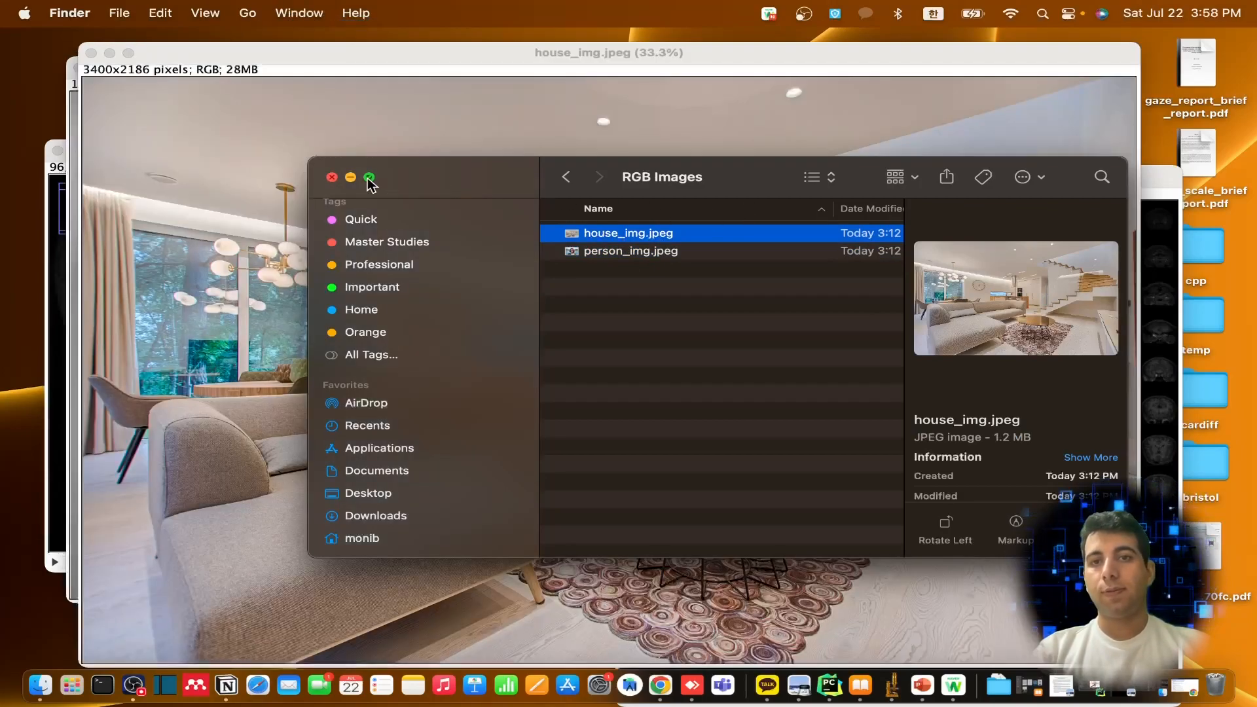
Minimize the Finder window and arrange house_img.jpeg so the ImageJ toolbar is accessible alongside it
click(351, 178)
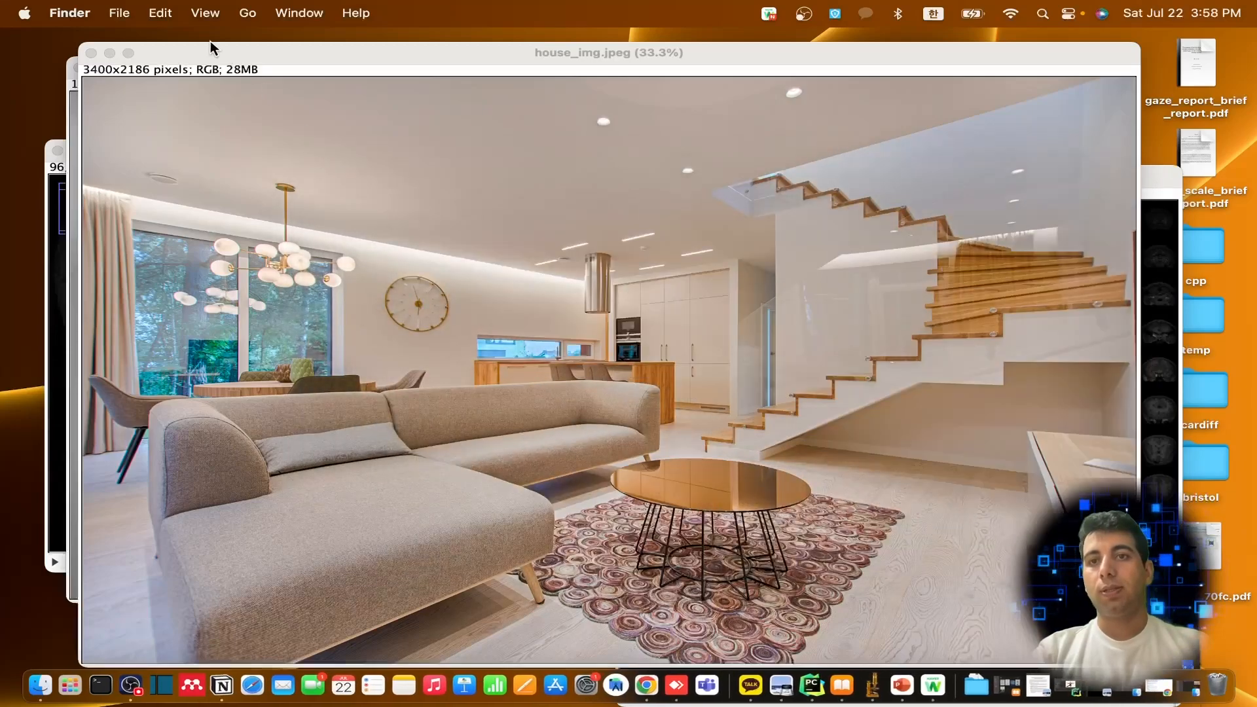
drag(209, 49, 286, 58)
click(147, 60)
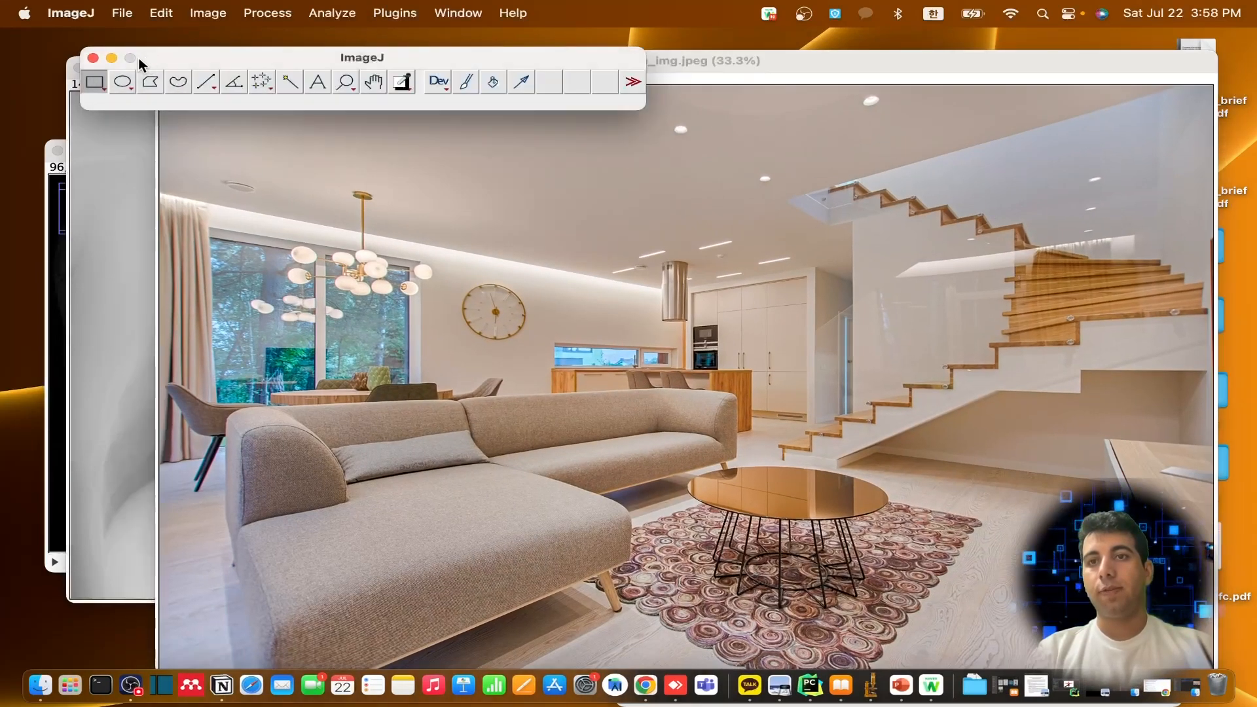
click(737, 60)
drag(736, 60, 700, 52)
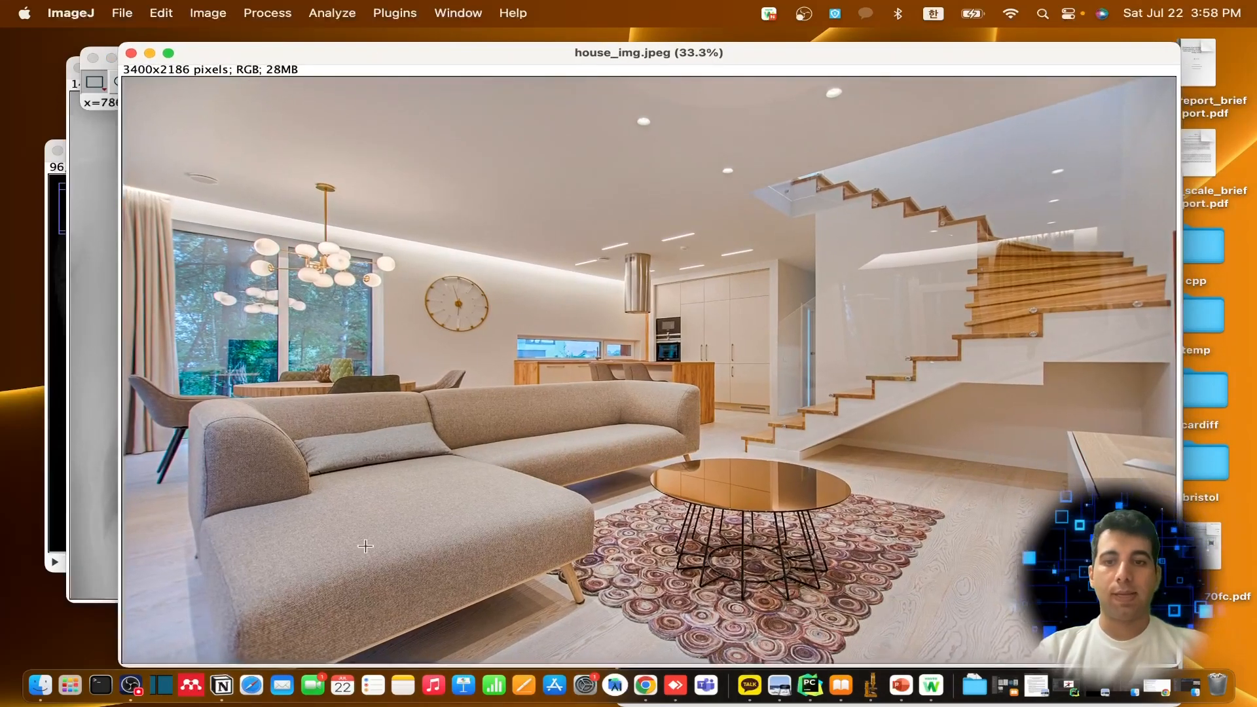
drag(216, 53, 382, 53)
click(222, 57)
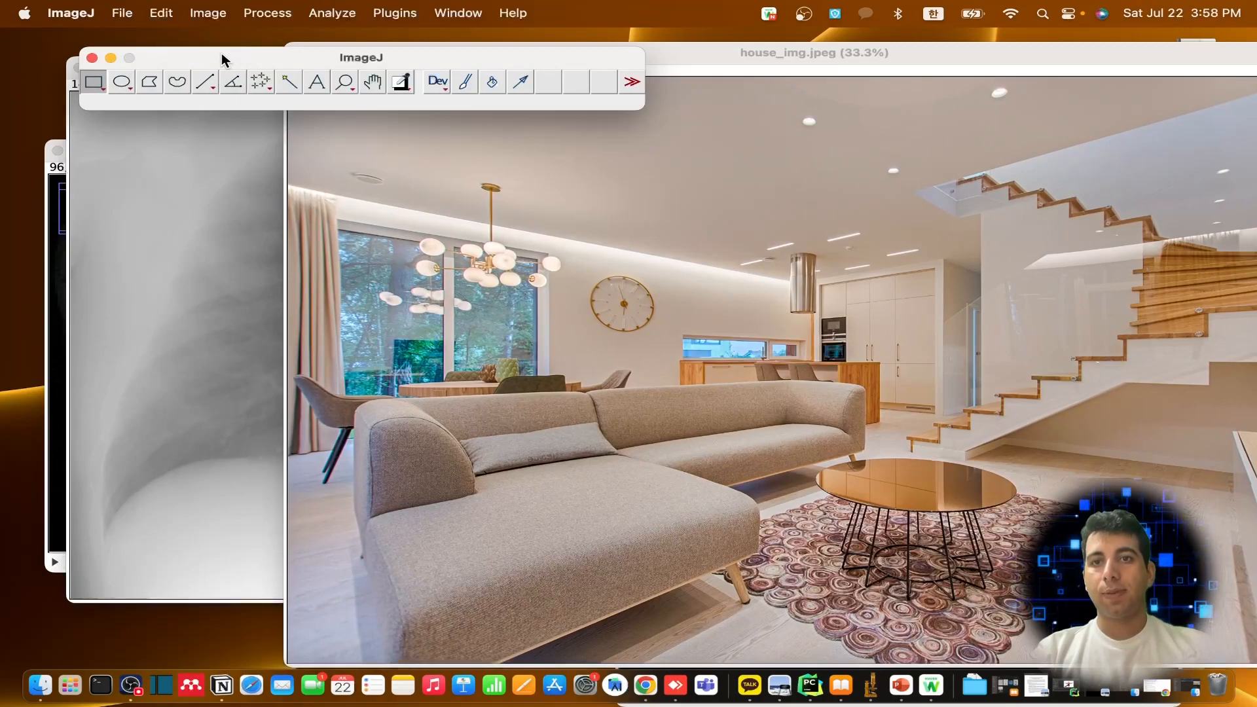
Outline the round coffee table's top in house_img.jpeg with a closed 10-point polygon selection
click(263, 82)
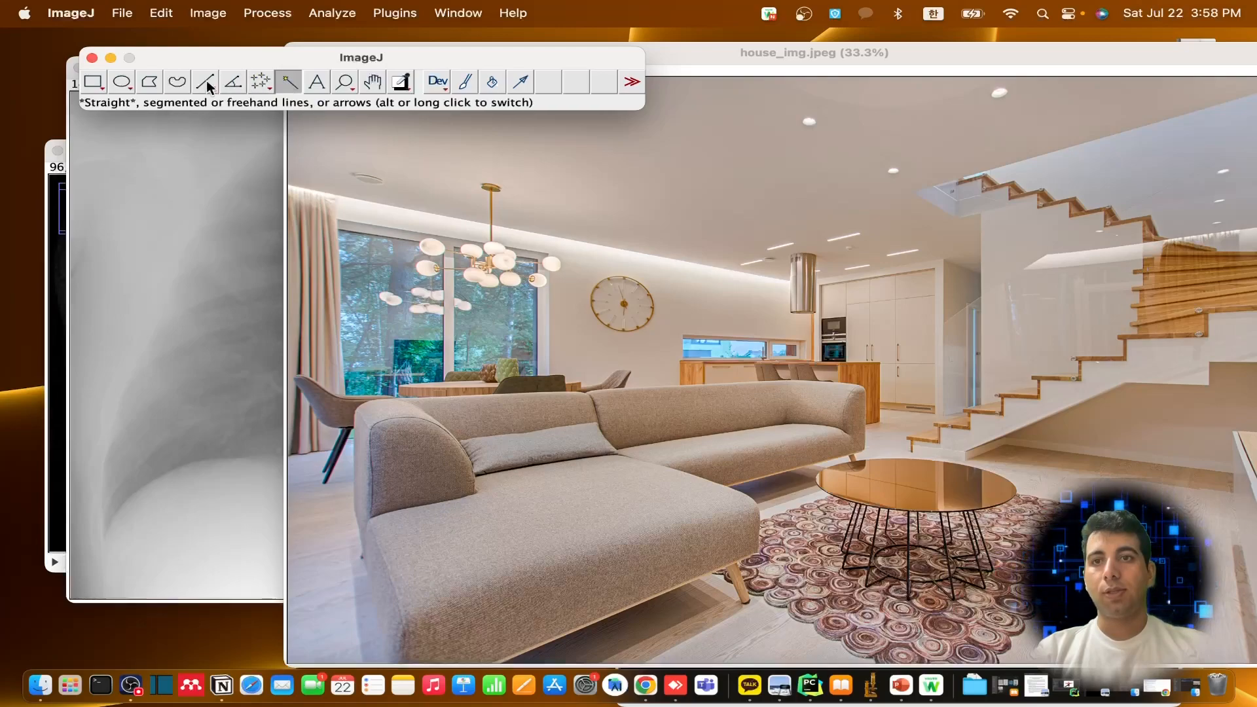
click(151, 84)
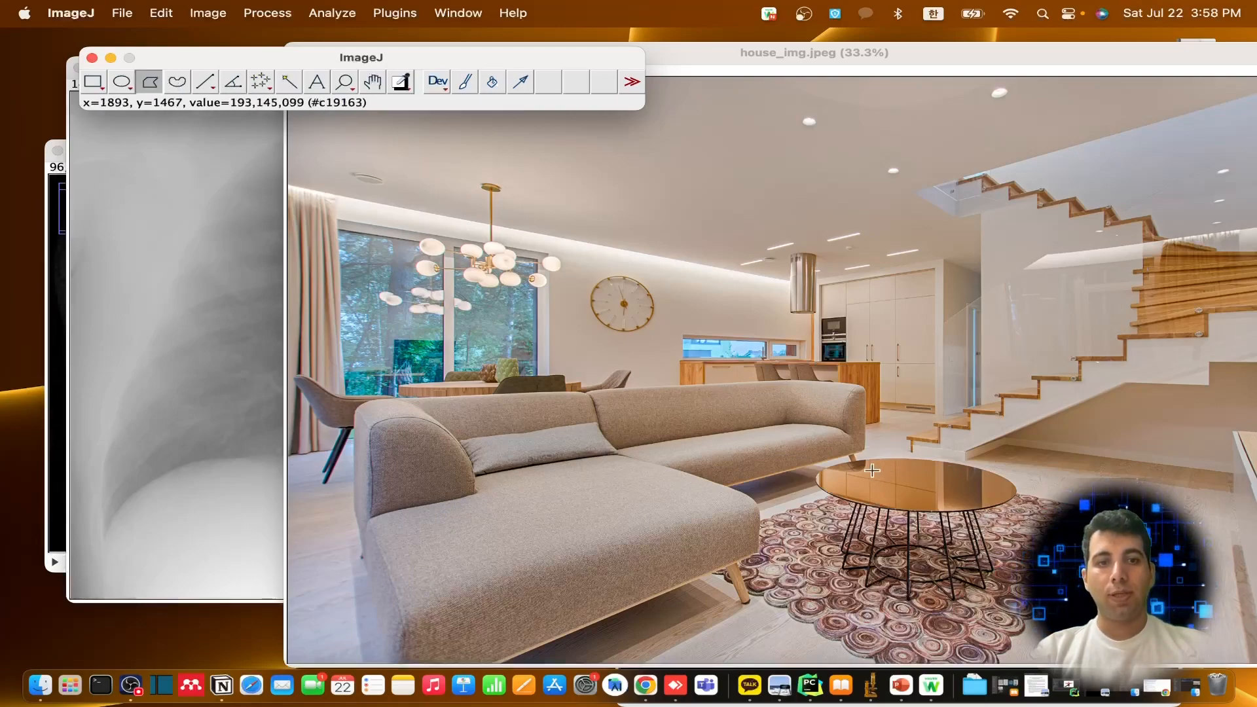
click(832, 463)
click(815, 483)
click(848, 501)
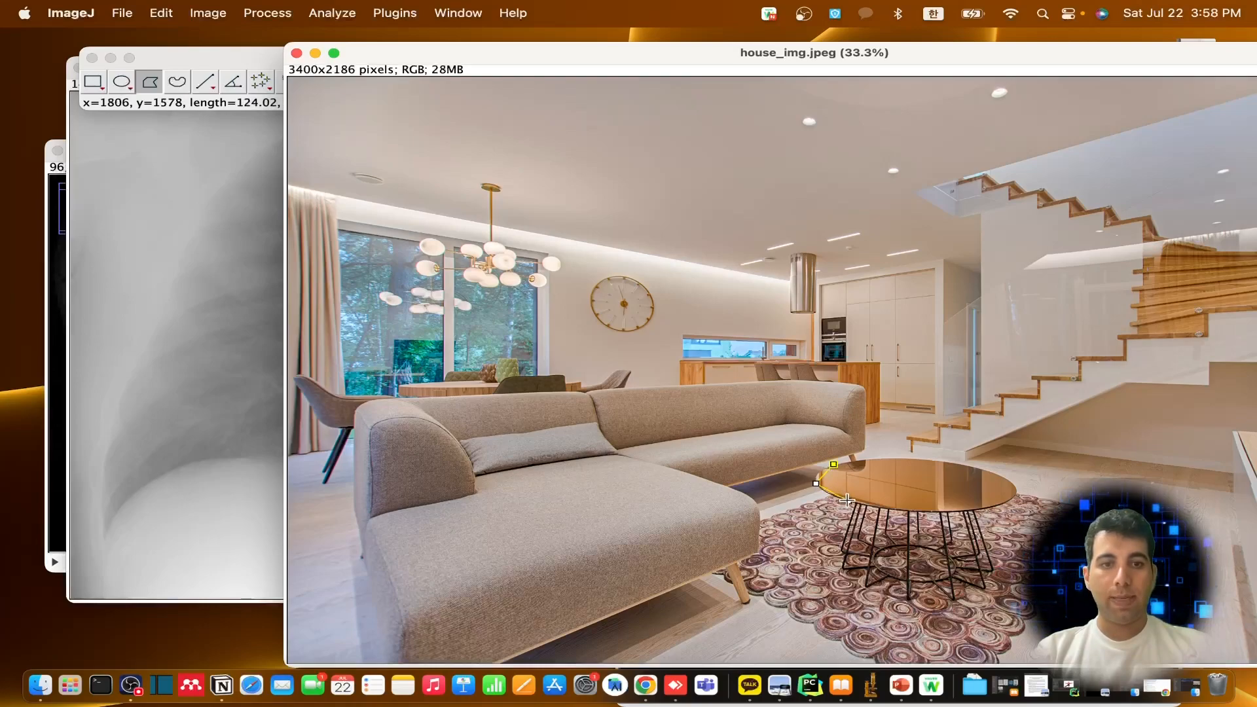
click(933, 512)
click(1009, 502)
click(1018, 486)
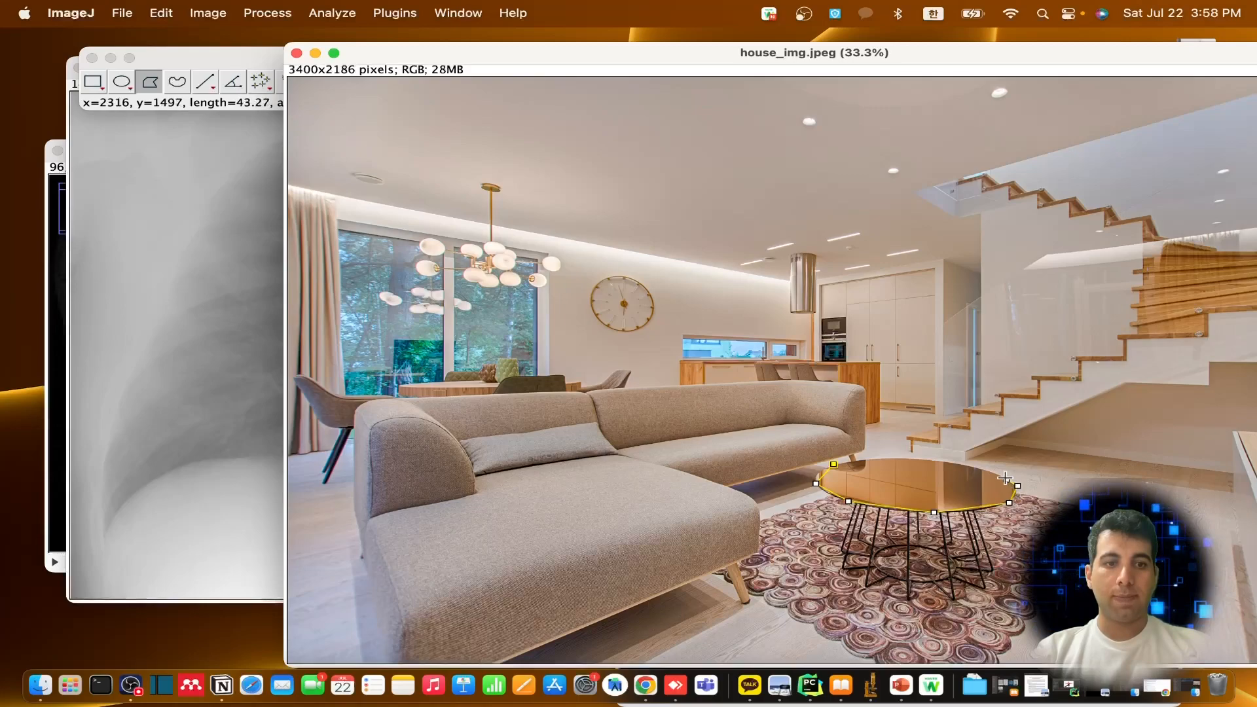
click(999, 472)
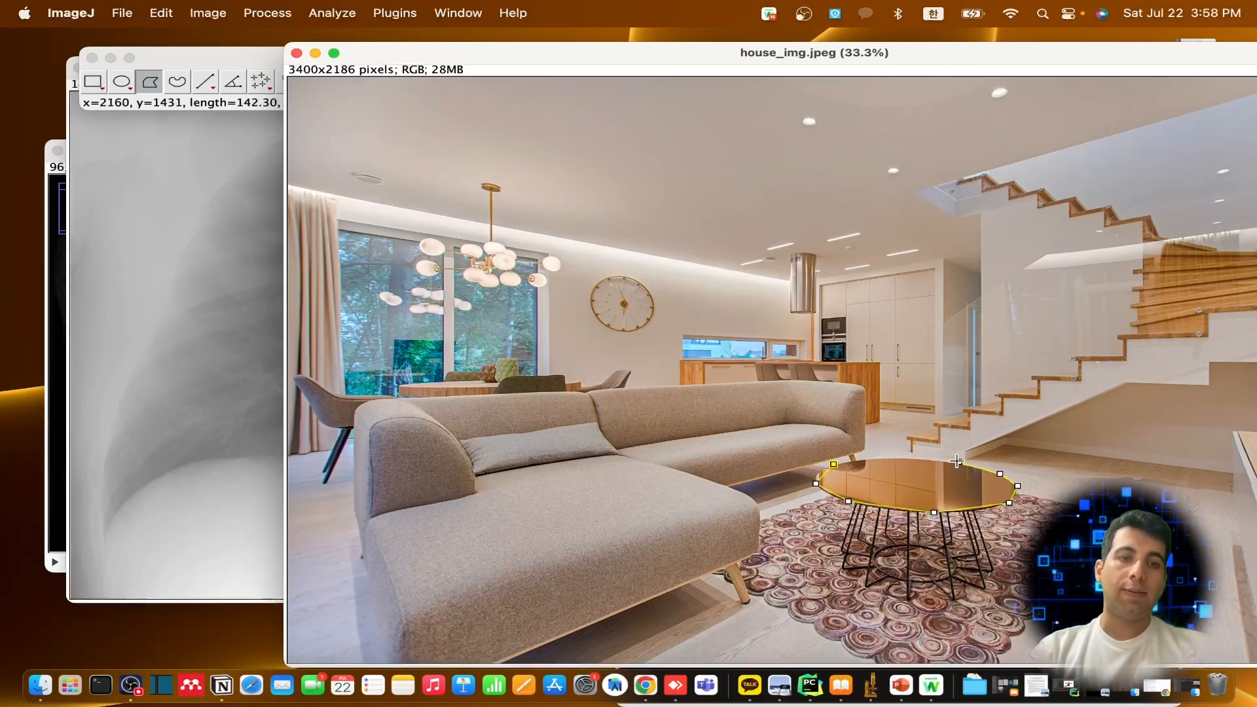
click(949, 461)
click(904, 457)
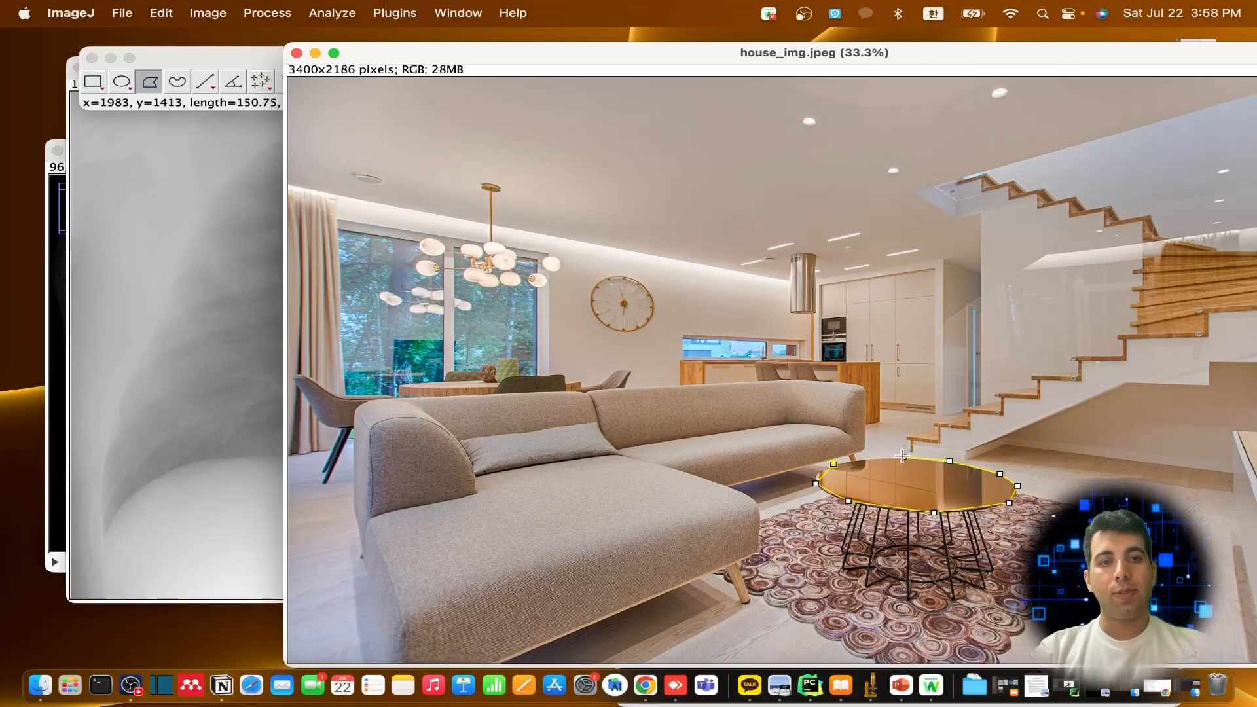
click(858, 458)
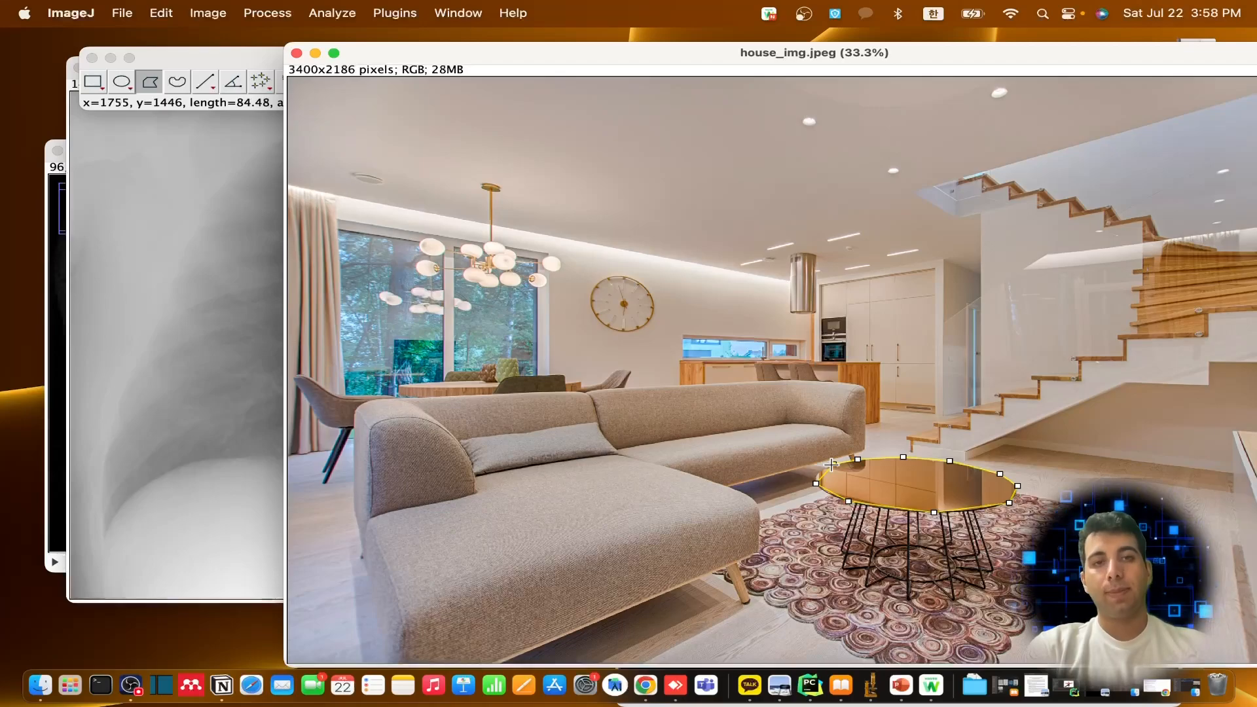
double_click(833, 463)
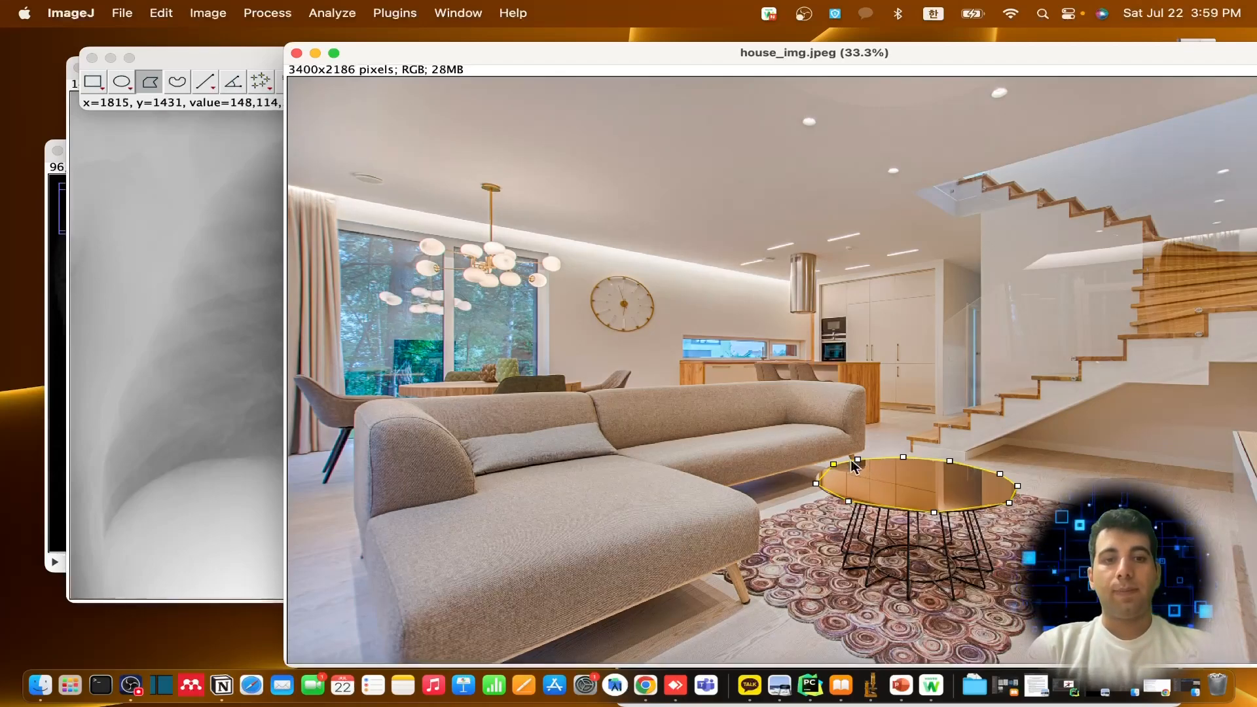
View the properties and context options of the coffee table selection, dismissing them without changing any settings
right_click(859, 466)
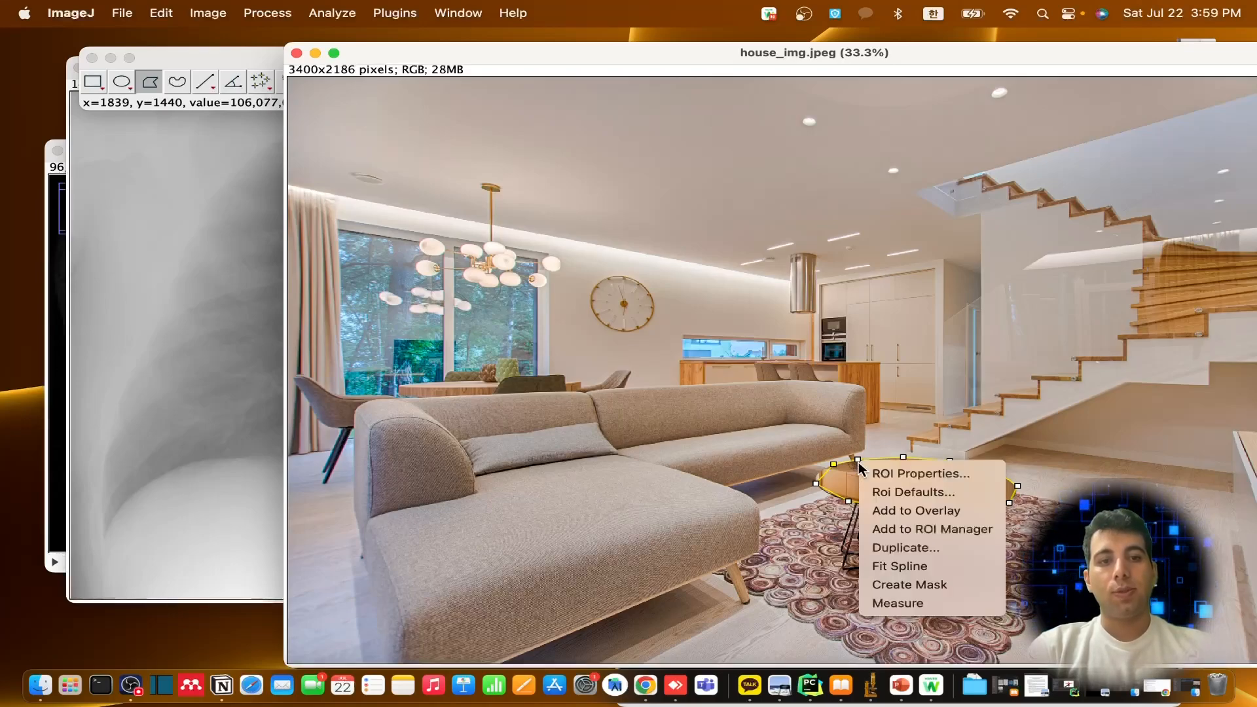
click(907, 474)
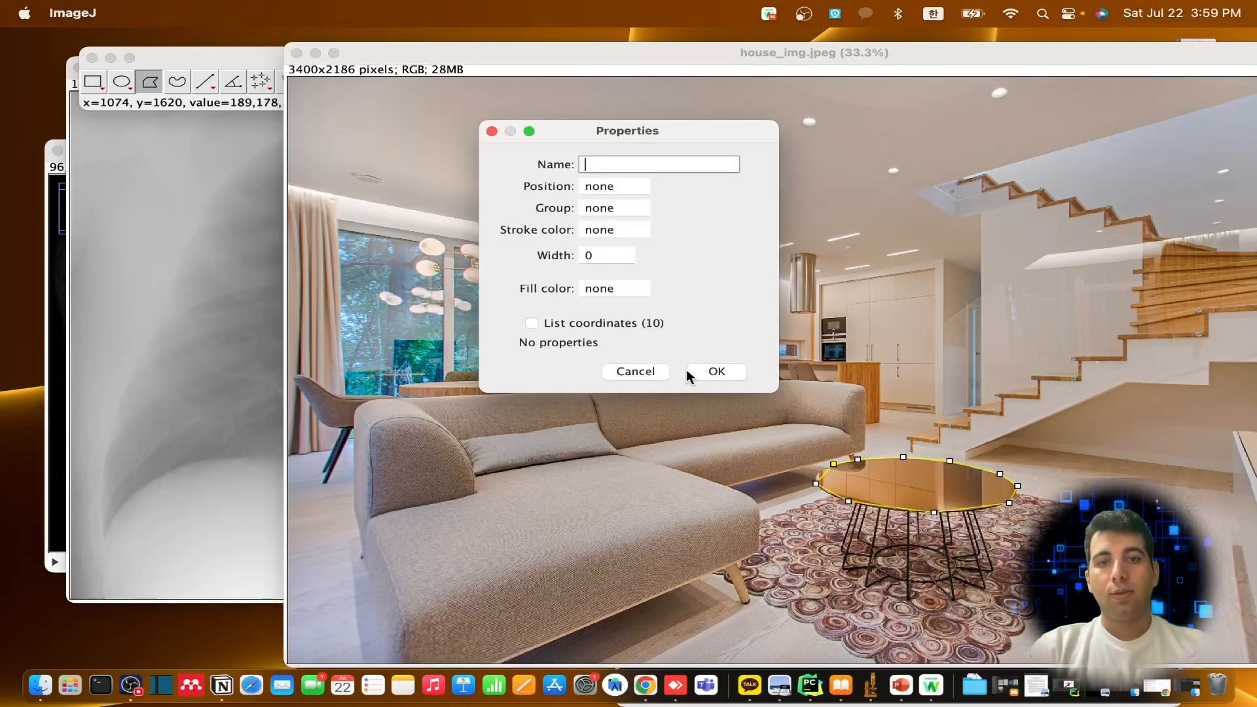
click(646, 371)
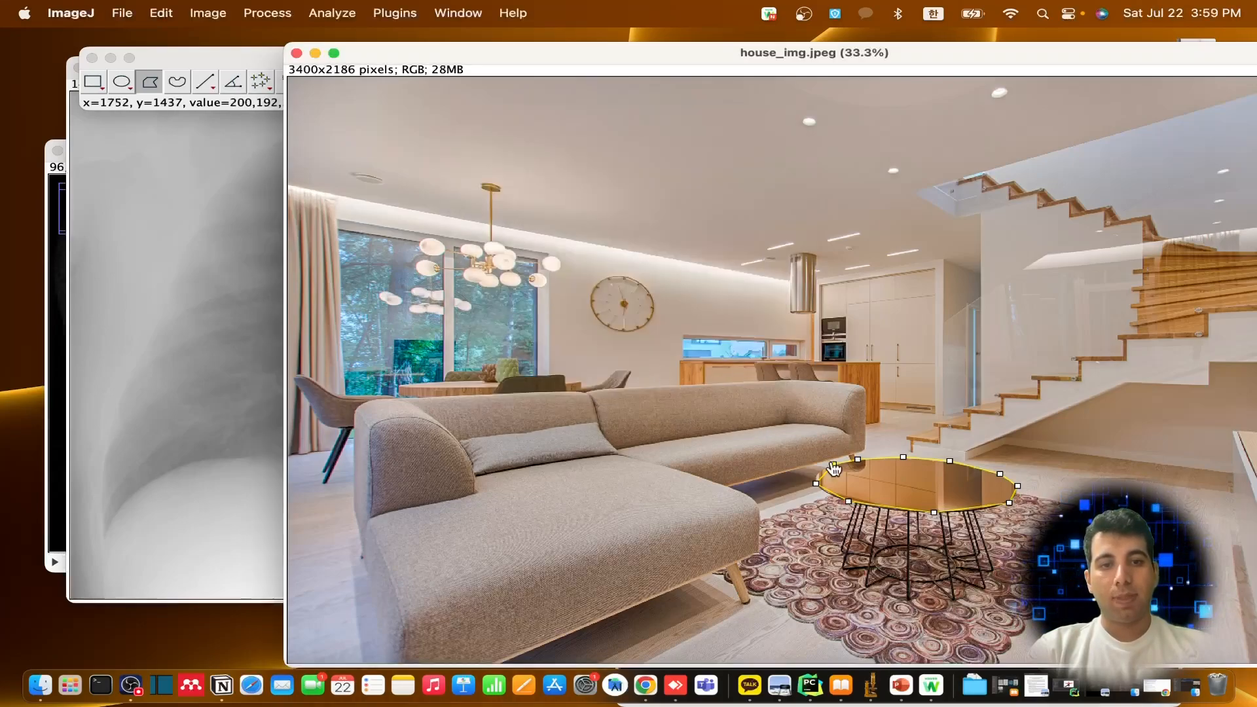
right_click(832, 467)
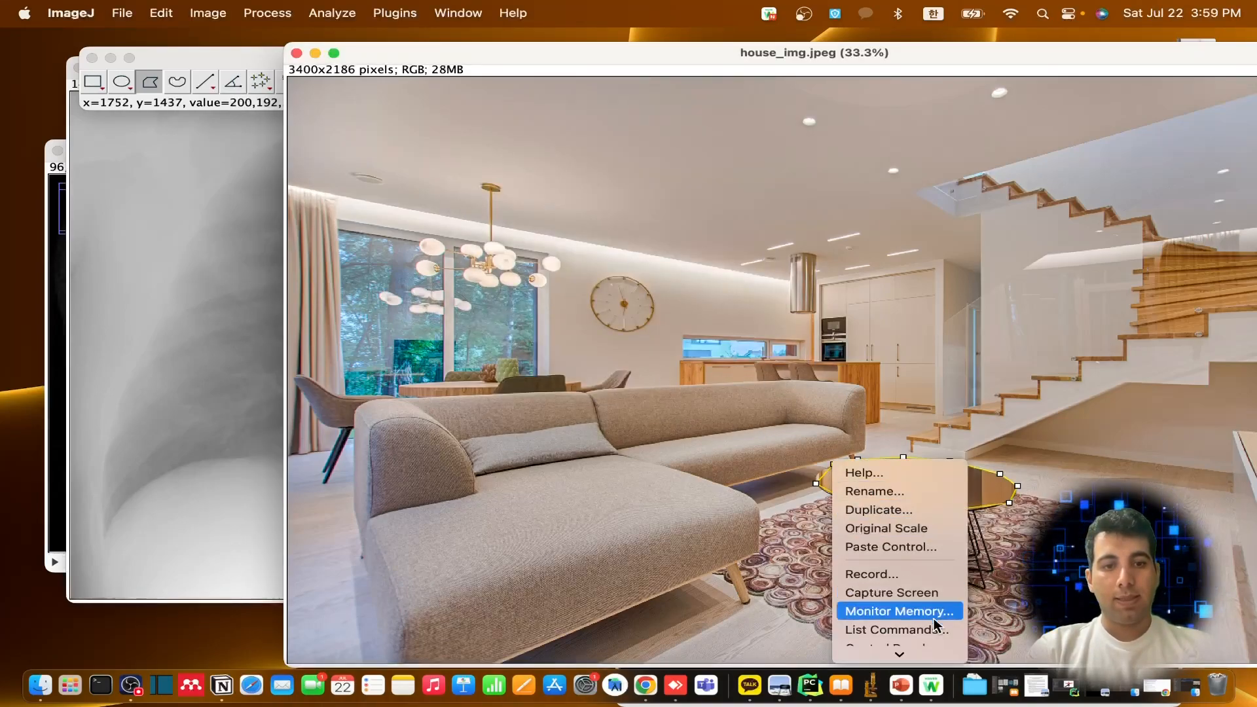
scroll(936, 619, down, 2)
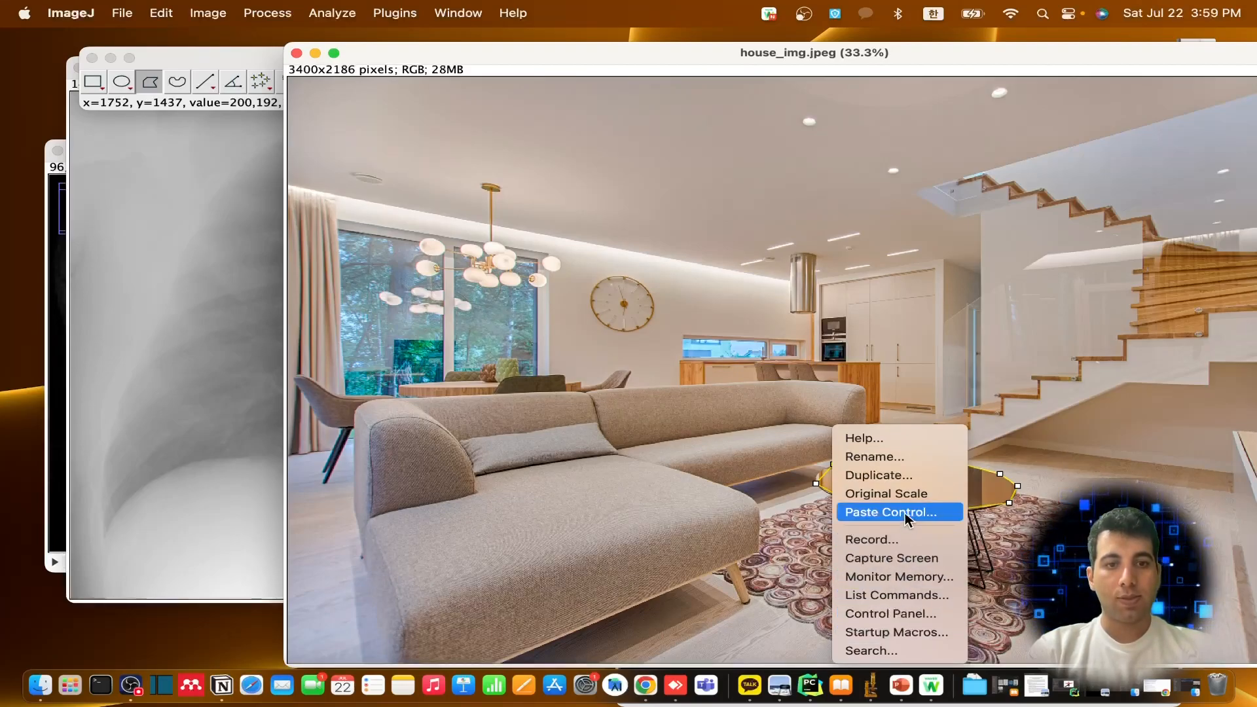
click(868, 400)
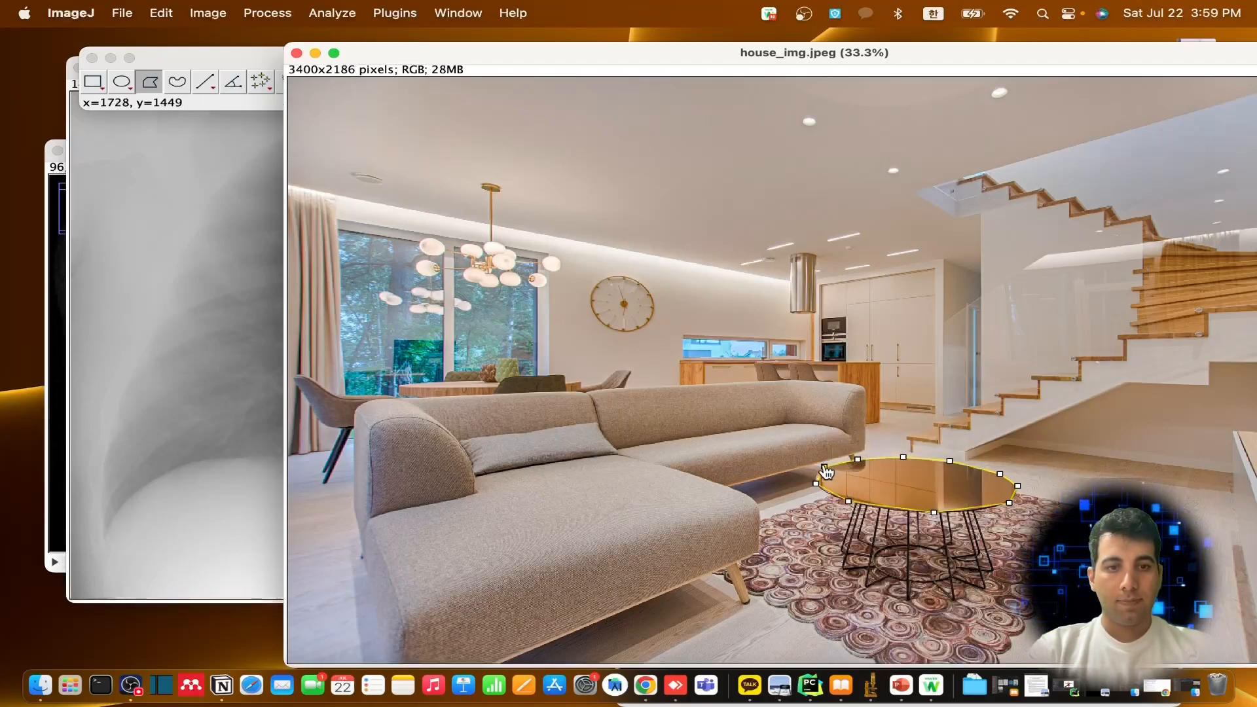
Measure the coffee table's polygon selection and move the Results table aside
right_click(826, 466)
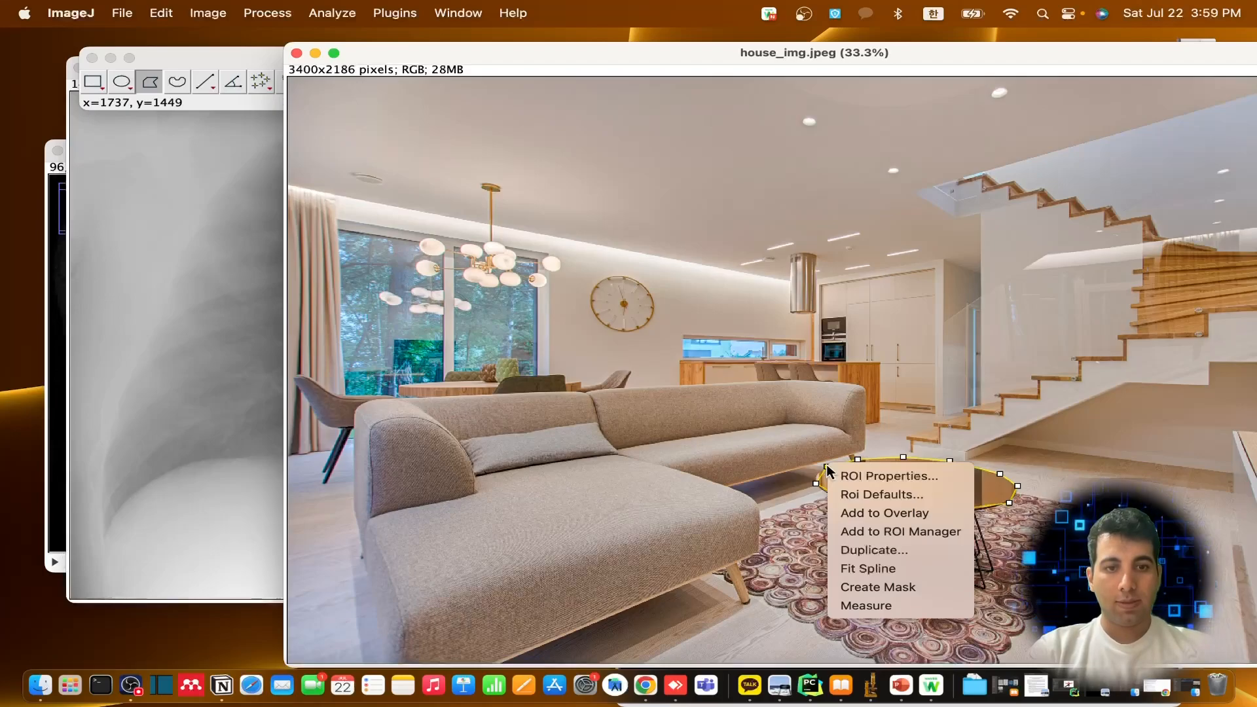
click(916, 606)
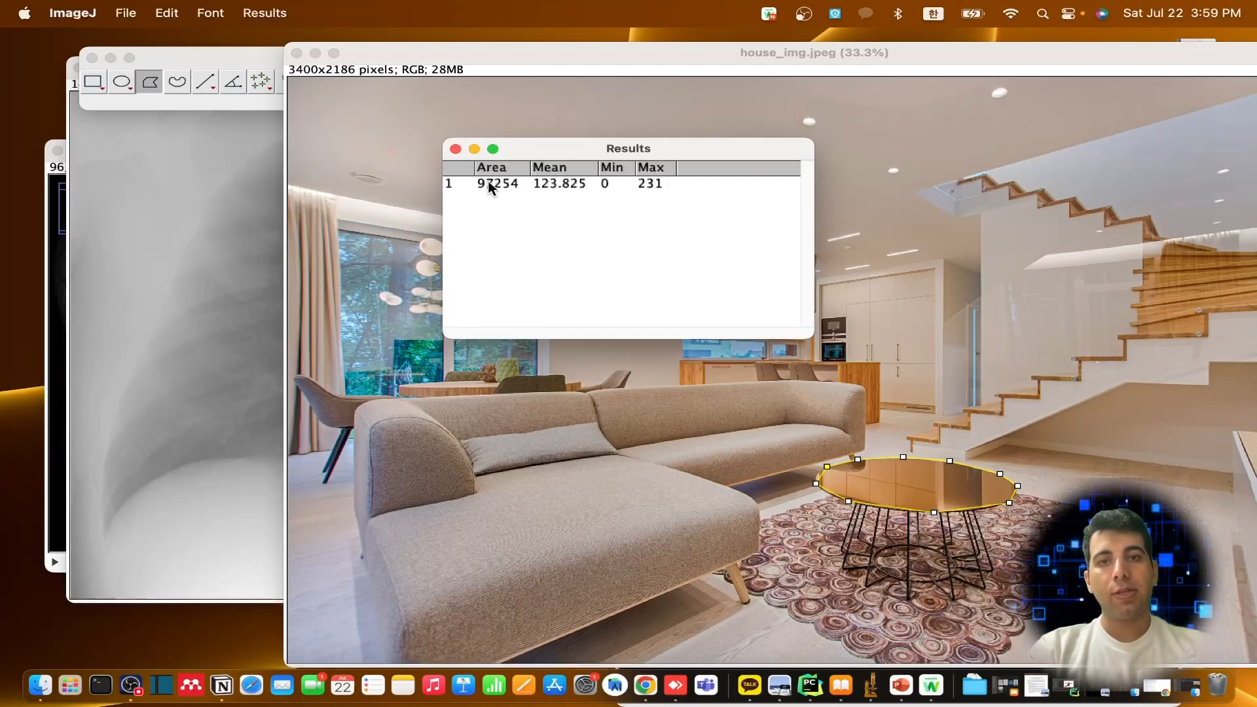
click(614, 190)
drag(575, 154, 454, 153)
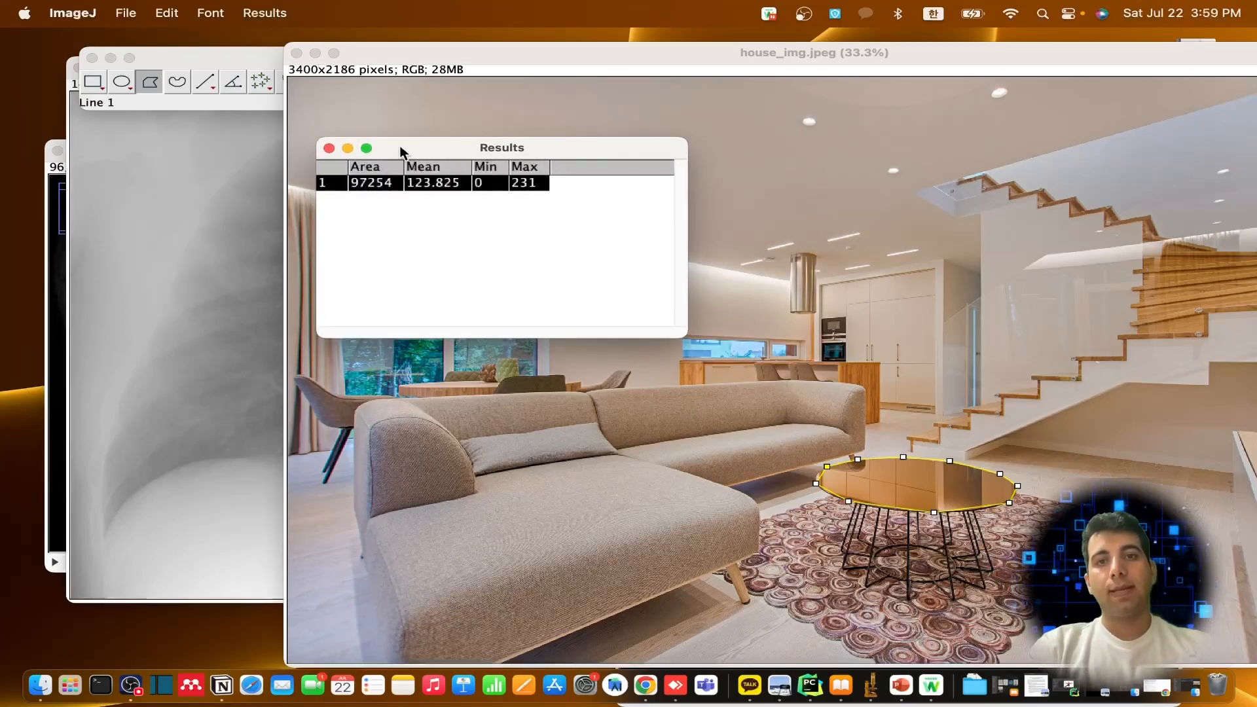
Cancel saving the measurement as Results.csv and close the Results table without saving
click(328, 150)
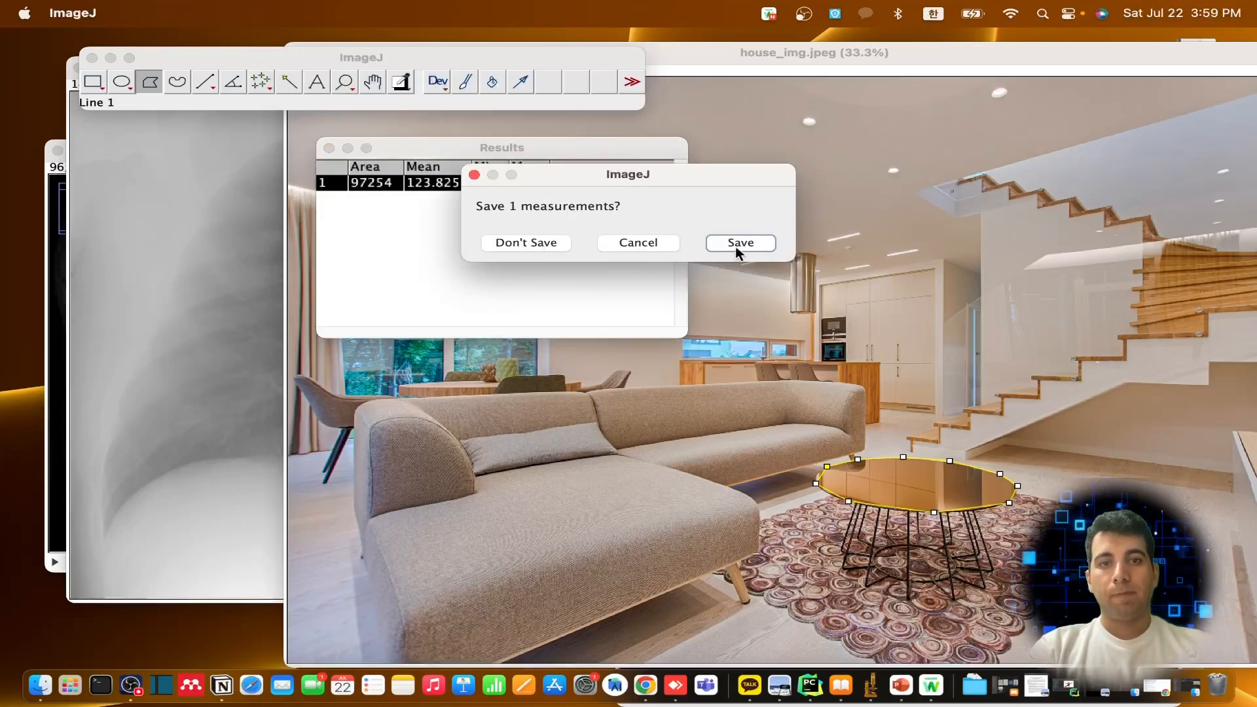
click(753, 247)
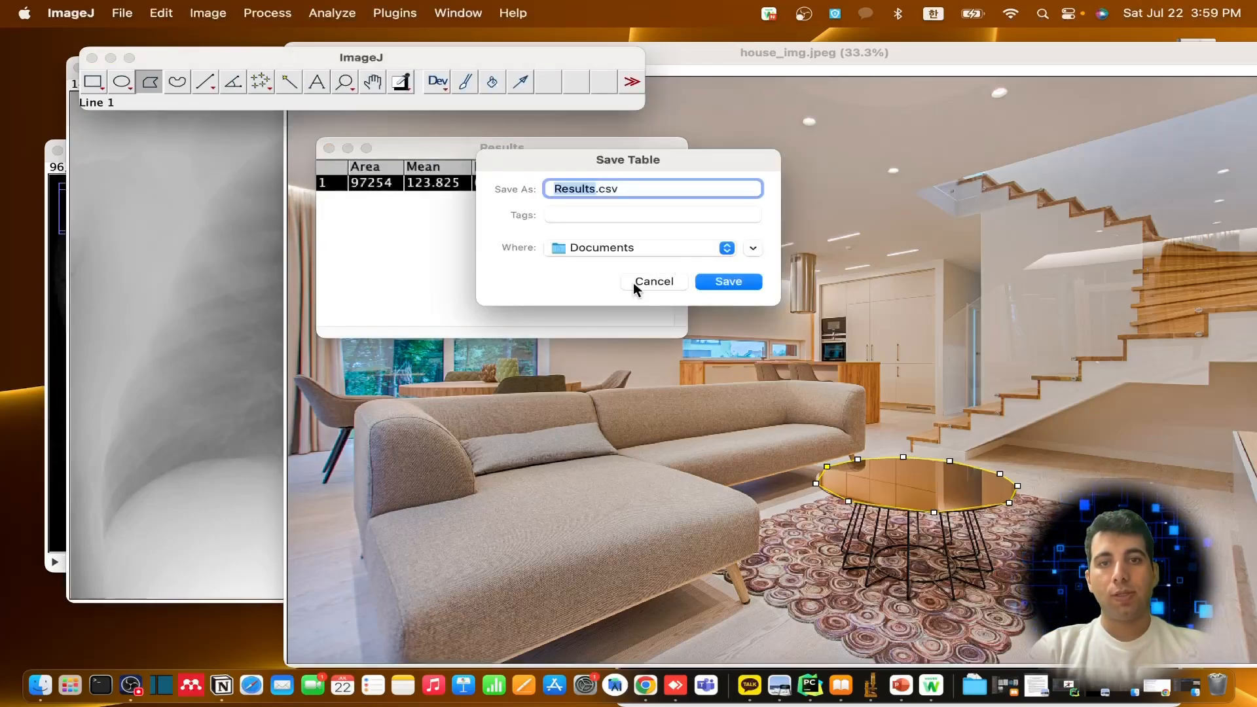
click(654, 282)
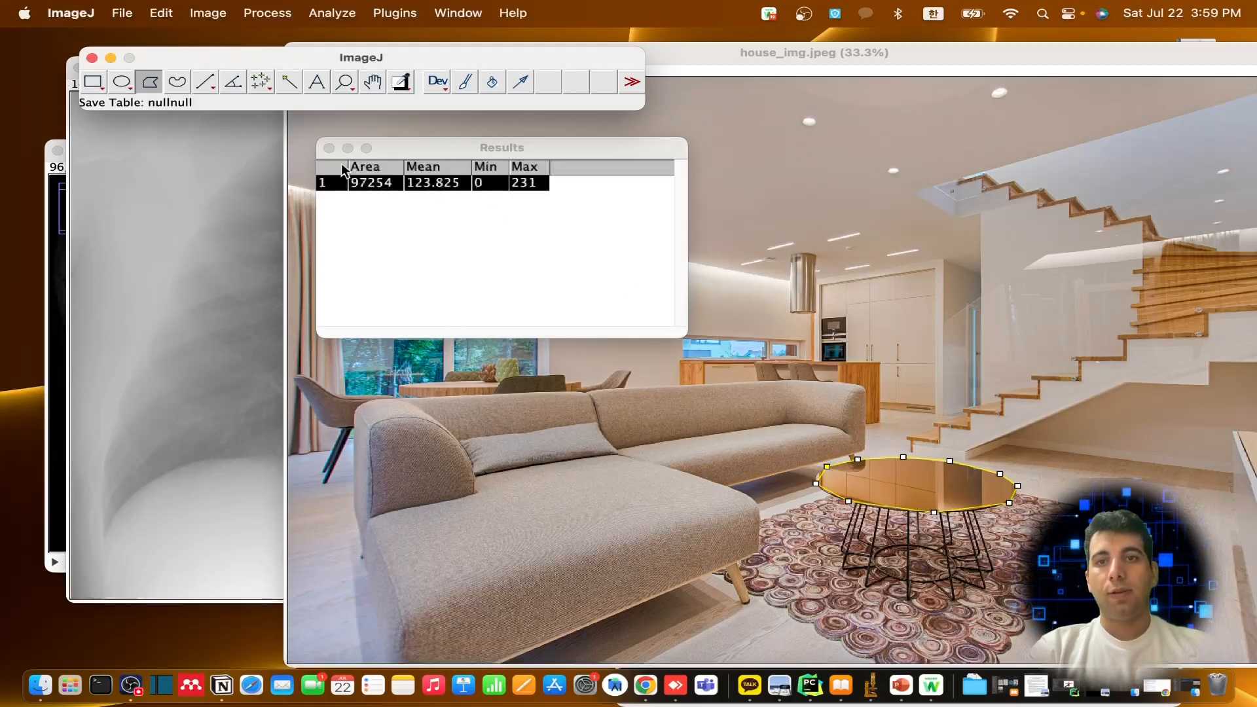
click(328, 149)
click(515, 247)
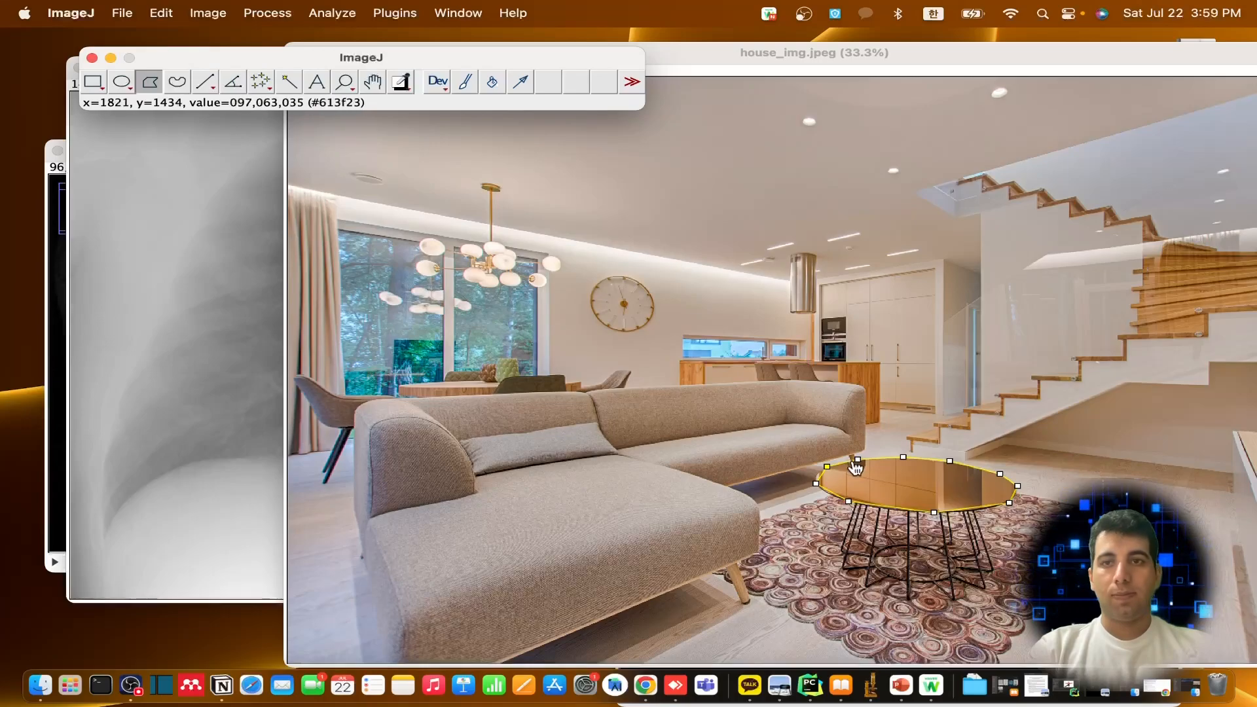
Name the coffee table selection test1, list its coordinates, and move the coordinate table clear of the sofa and coffee table
right_click(853, 463)
click(888, 470)
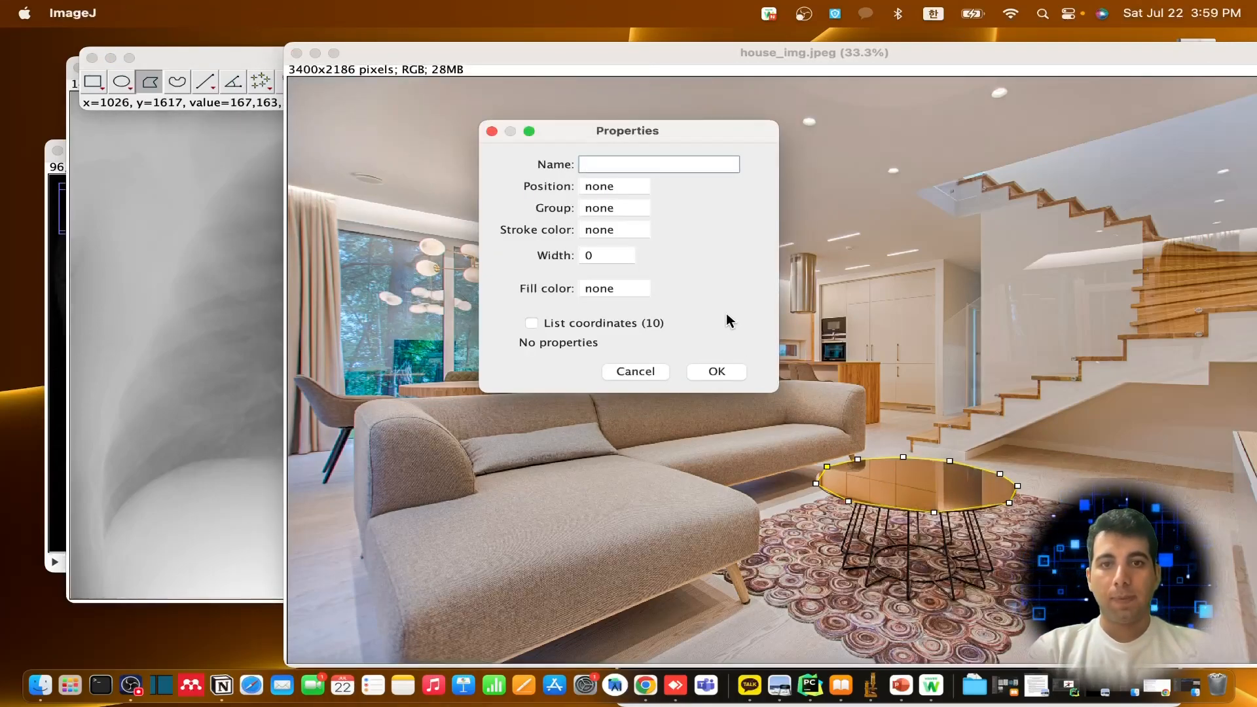
text(ㅅㄷㄴ)
key(BackSpace)
key(BackSpace)
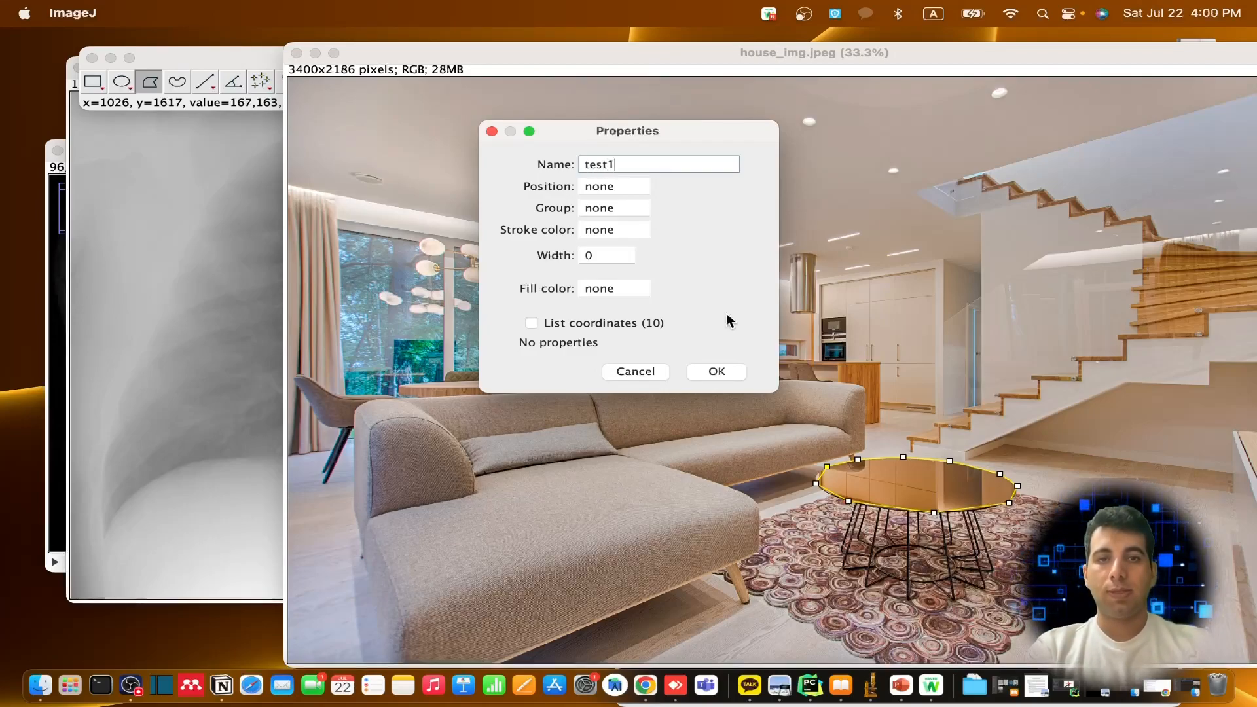
click(530, 322)
click(716, 371)
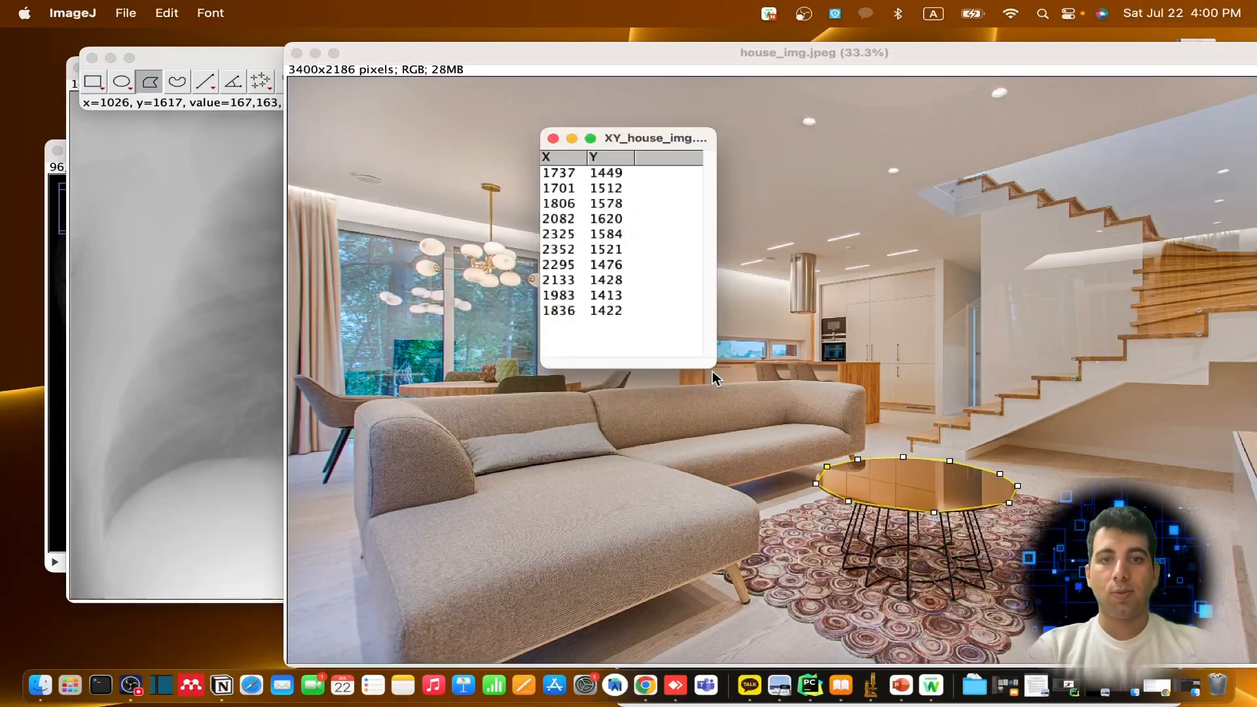
drag(611, 138, 975, 112)
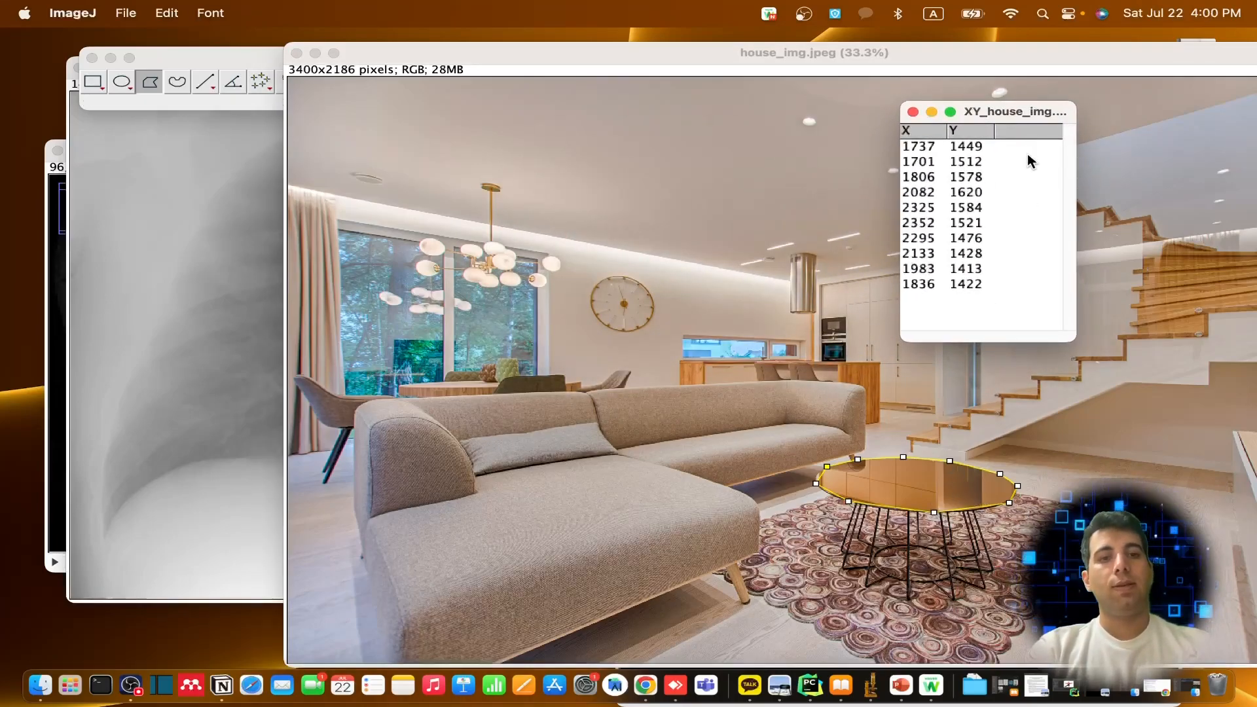
Try saving the coordinate table as XY_house_img.csv in Documents, first with one row and again with all rows selected, cancelling both times
click(965, 207)
right_click(967, 210)
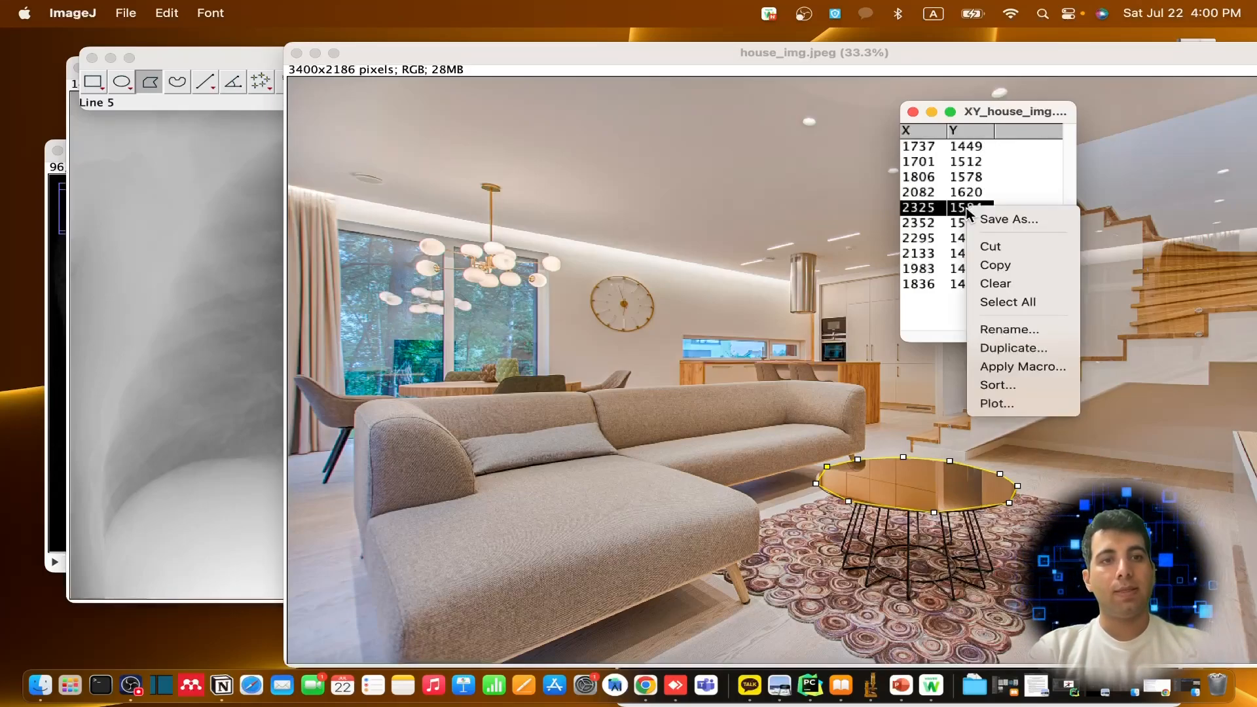
click(982, 220)
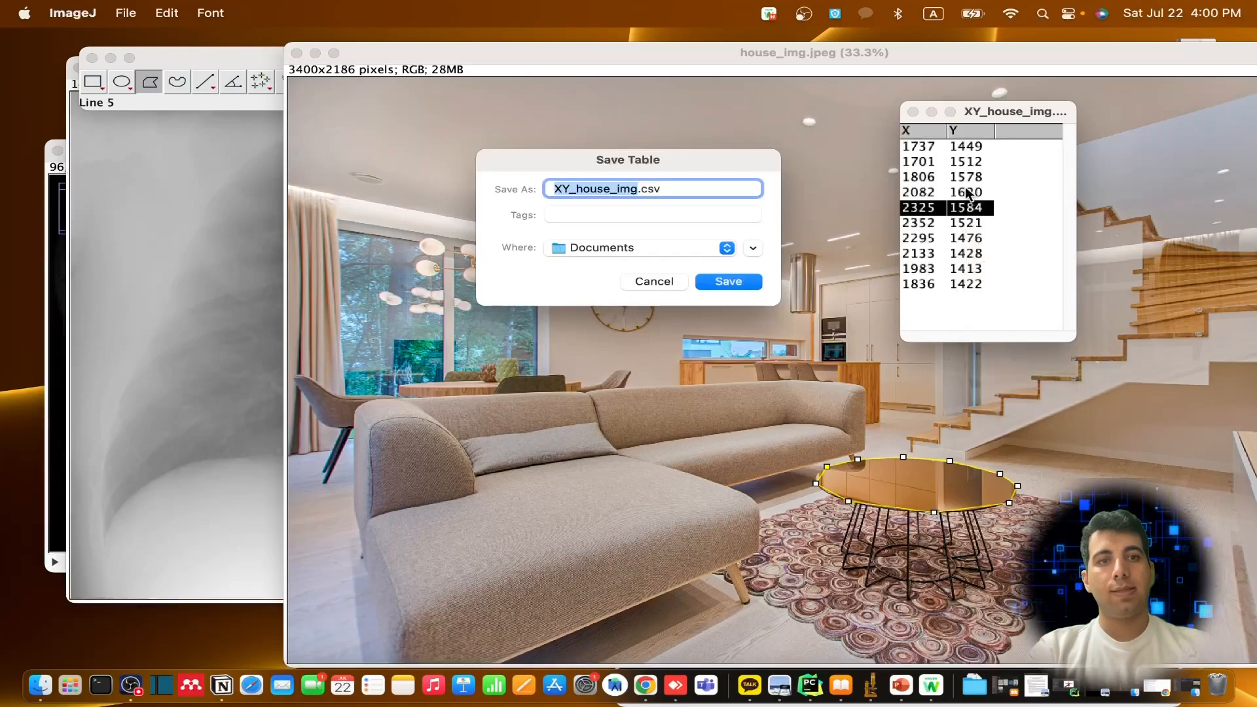
click(654, 281)
drag(1001, 313, 925, 157)
right_click(925, 157)
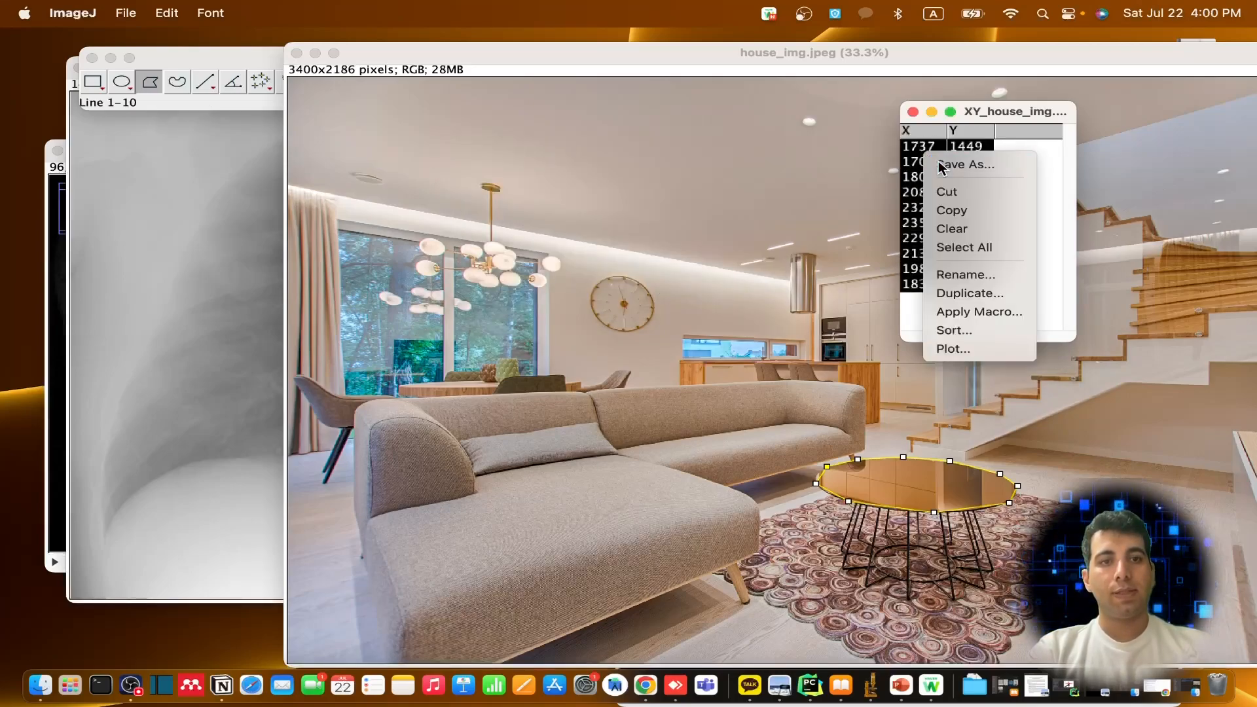
click(943, 165)
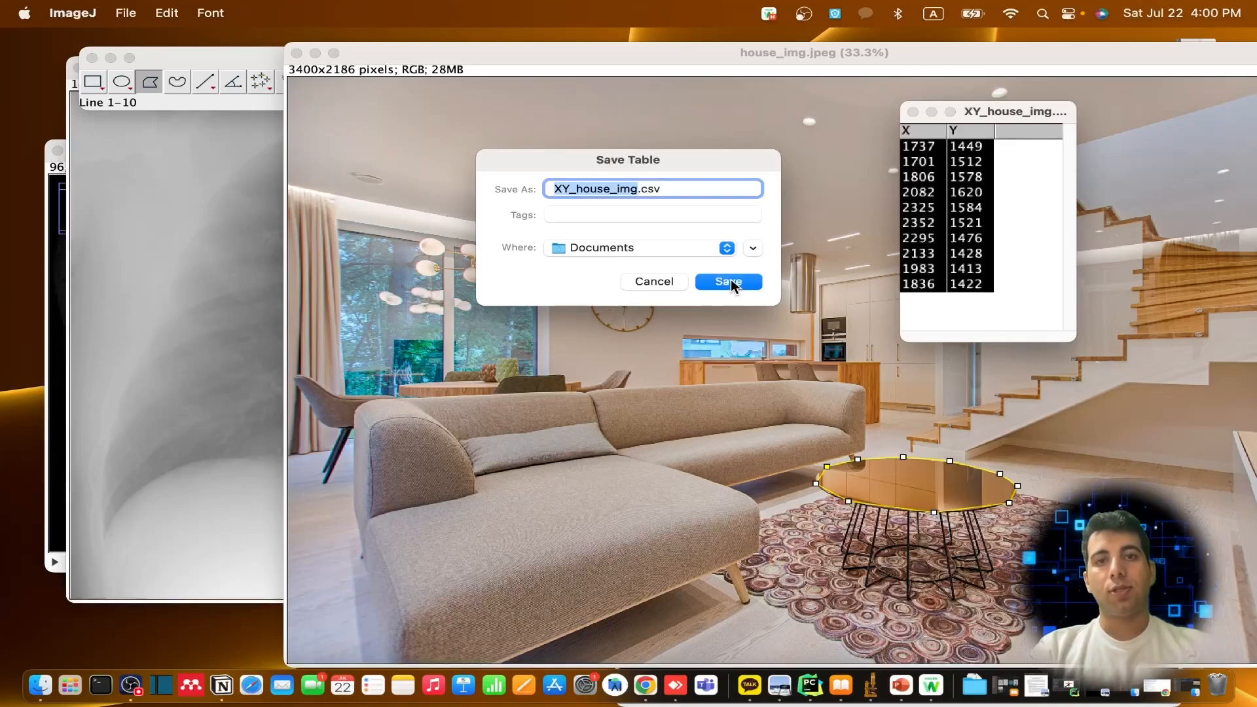
click(652, 281)
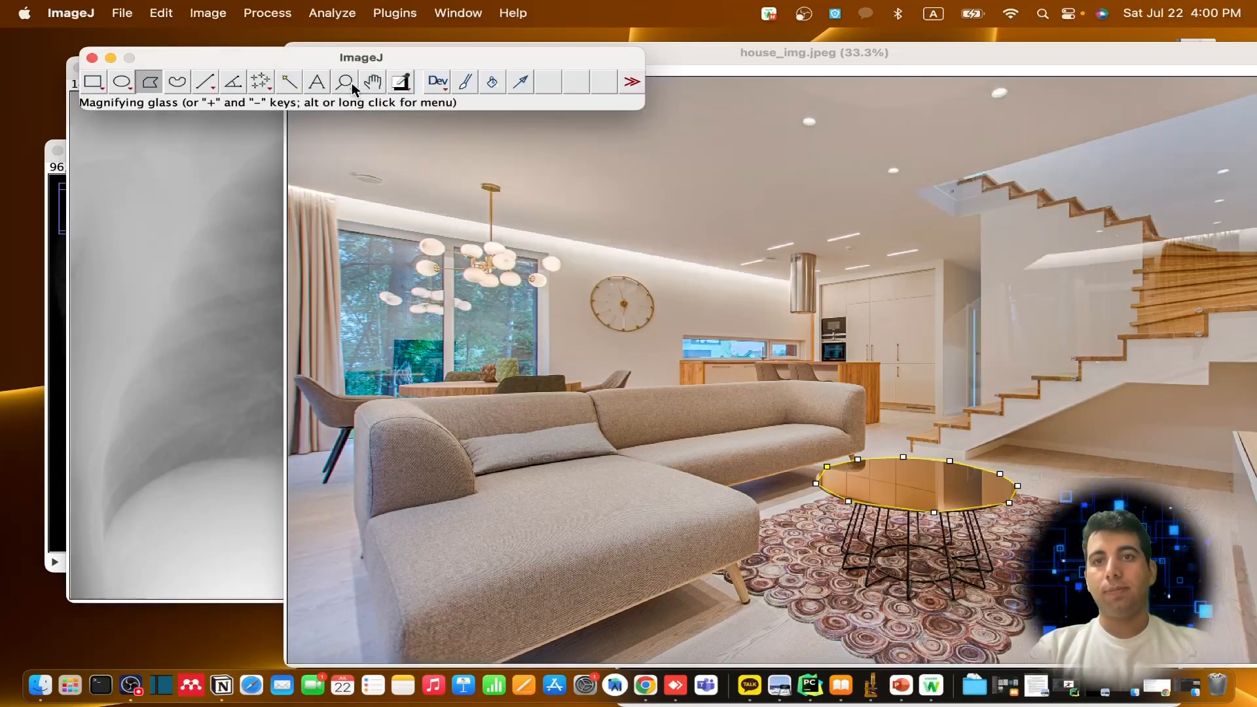
Pick the coffee table top's brown colour and paint a freehand V-shaped brush stroke on the ceiling above the chandelier
click(400, 84)
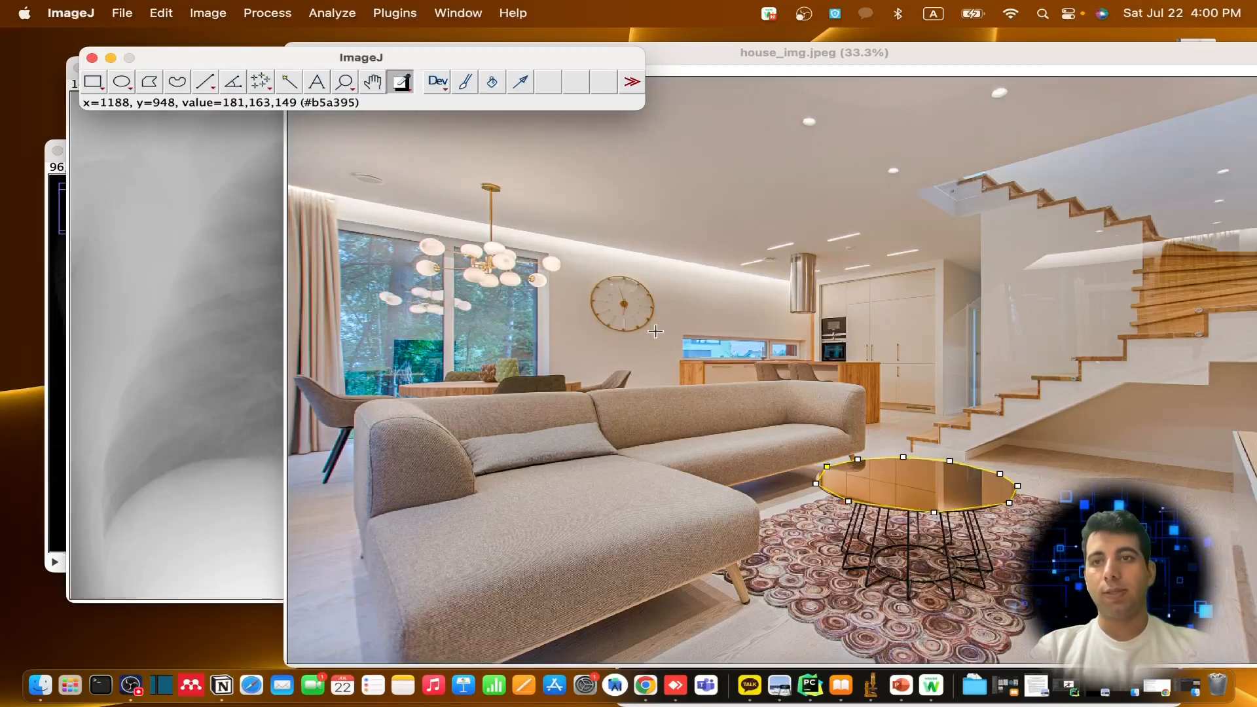
click(910, 485)
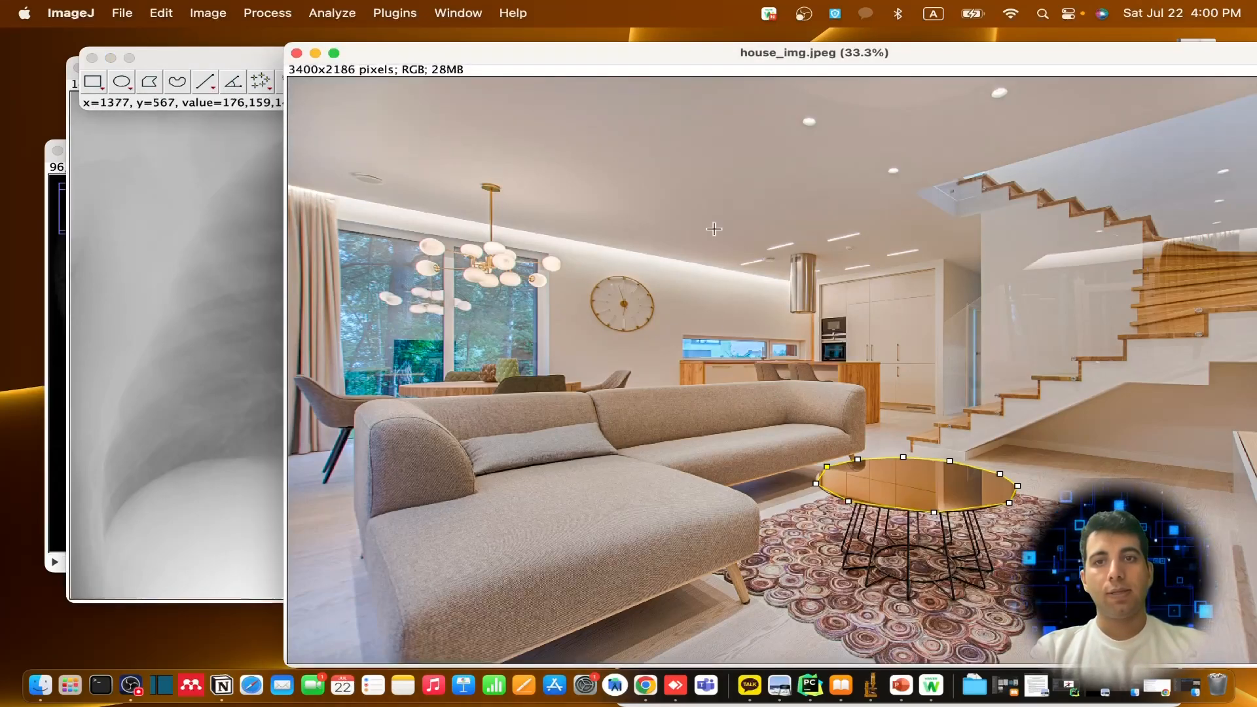
drag(475, 49, 642, 211)
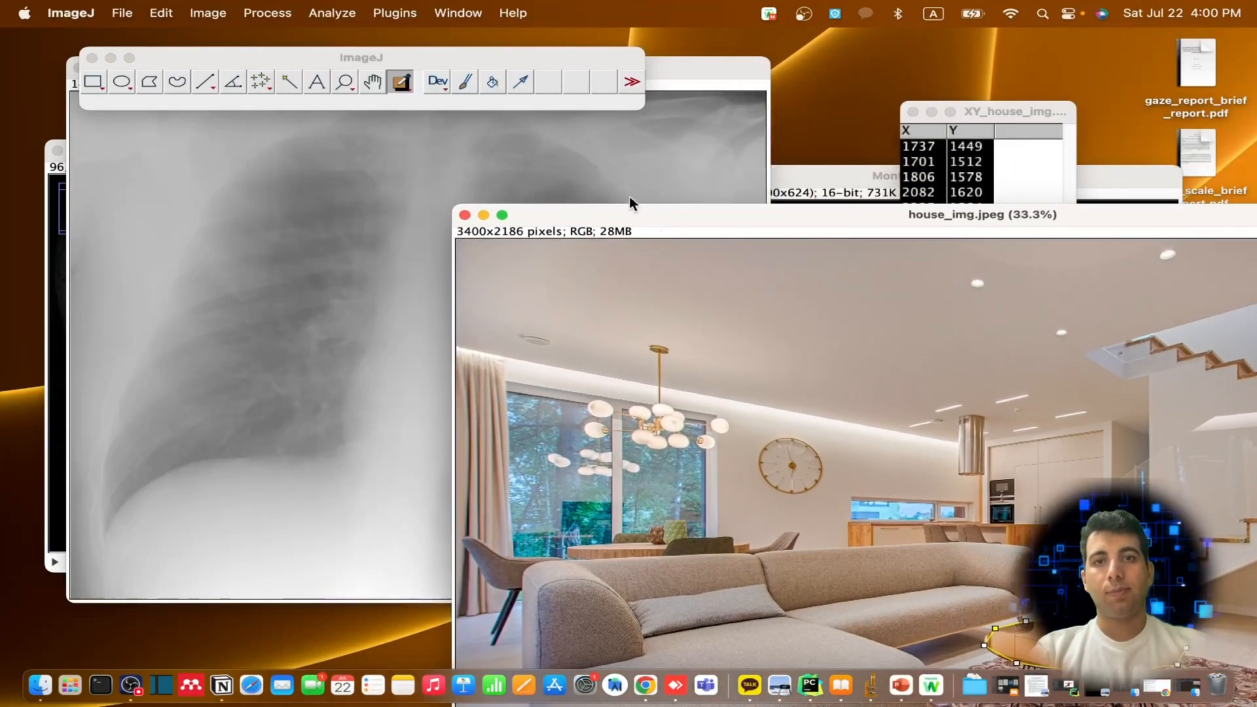
click(465, 83)
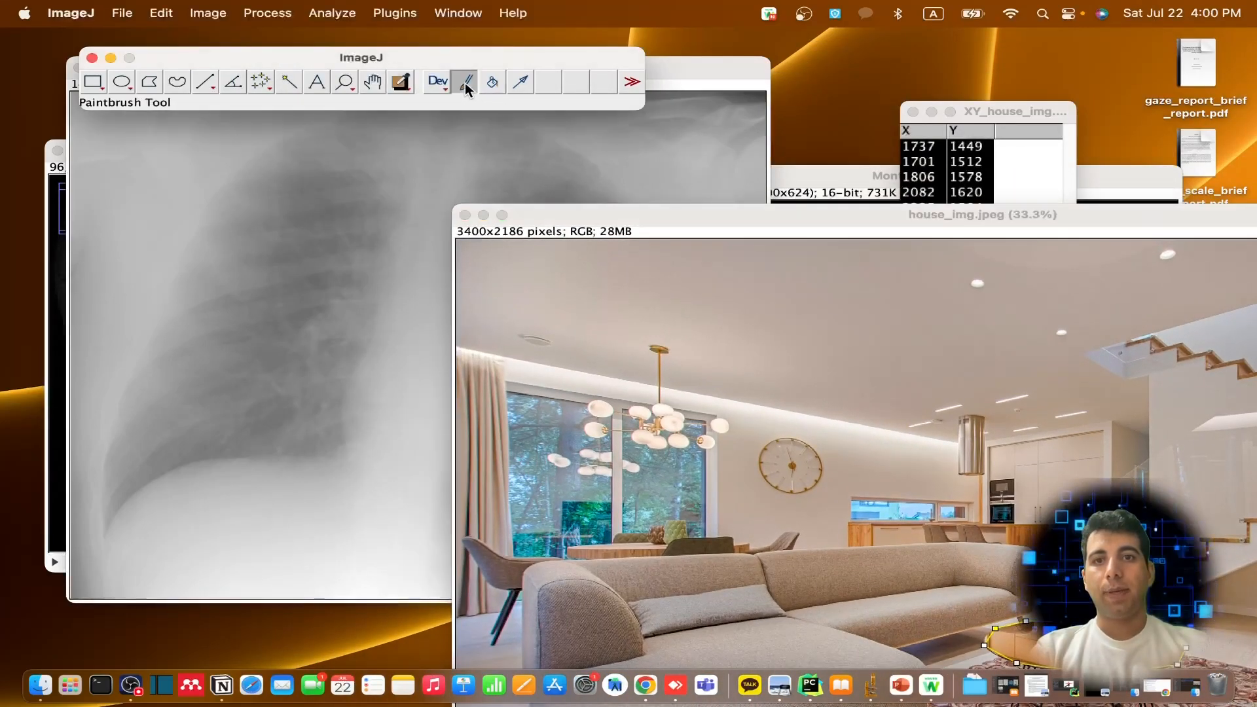
mouse_move(624, 290)
mouse_down()
mouse_move(751, 359)
mouse_move(737, 285)
mouse_up()
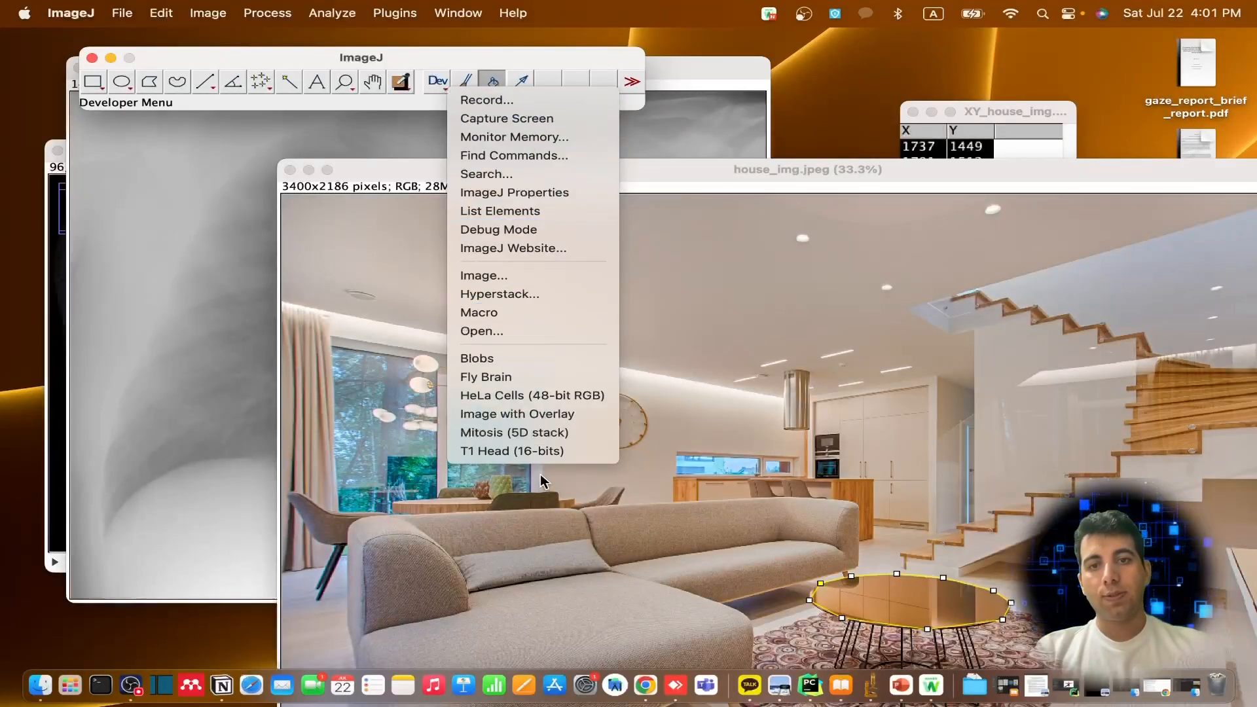
Review the file formats available for saving house_img.jpeg without exporting, and reposition the image to show it in full
click(383, 163)
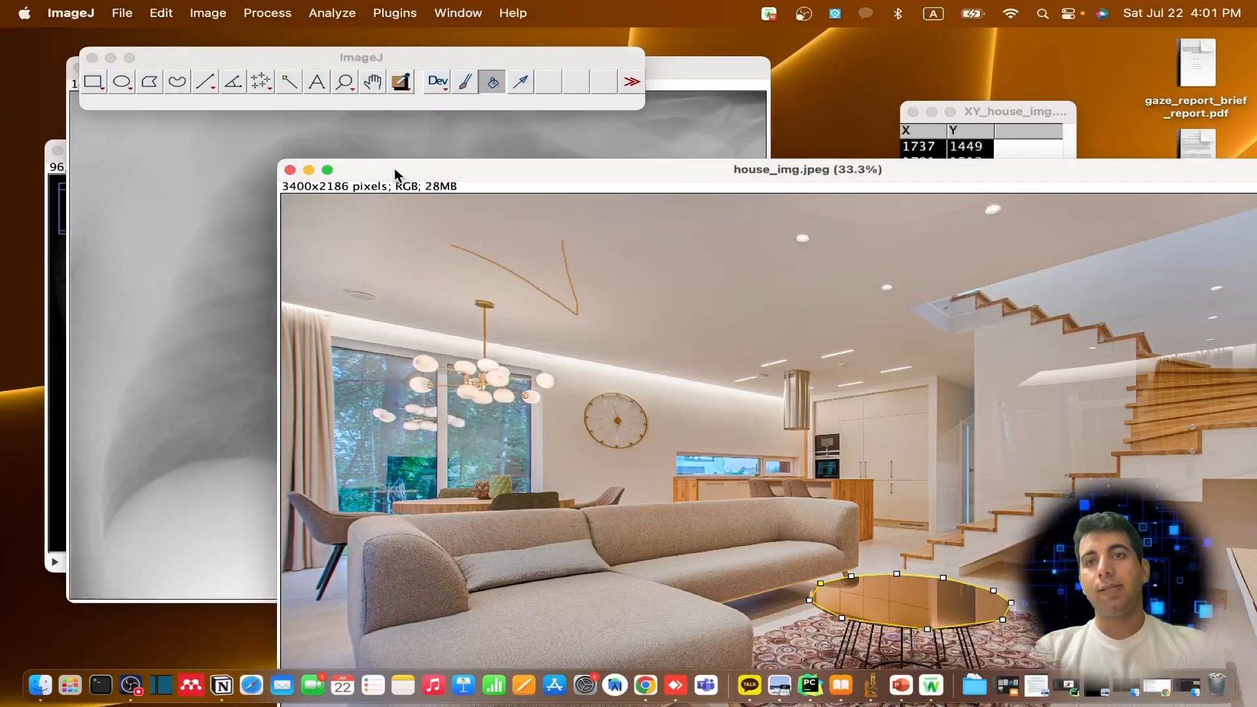
drag(394, 169, 314, 127)
click(116, 16)
mouse_move(181, 231)
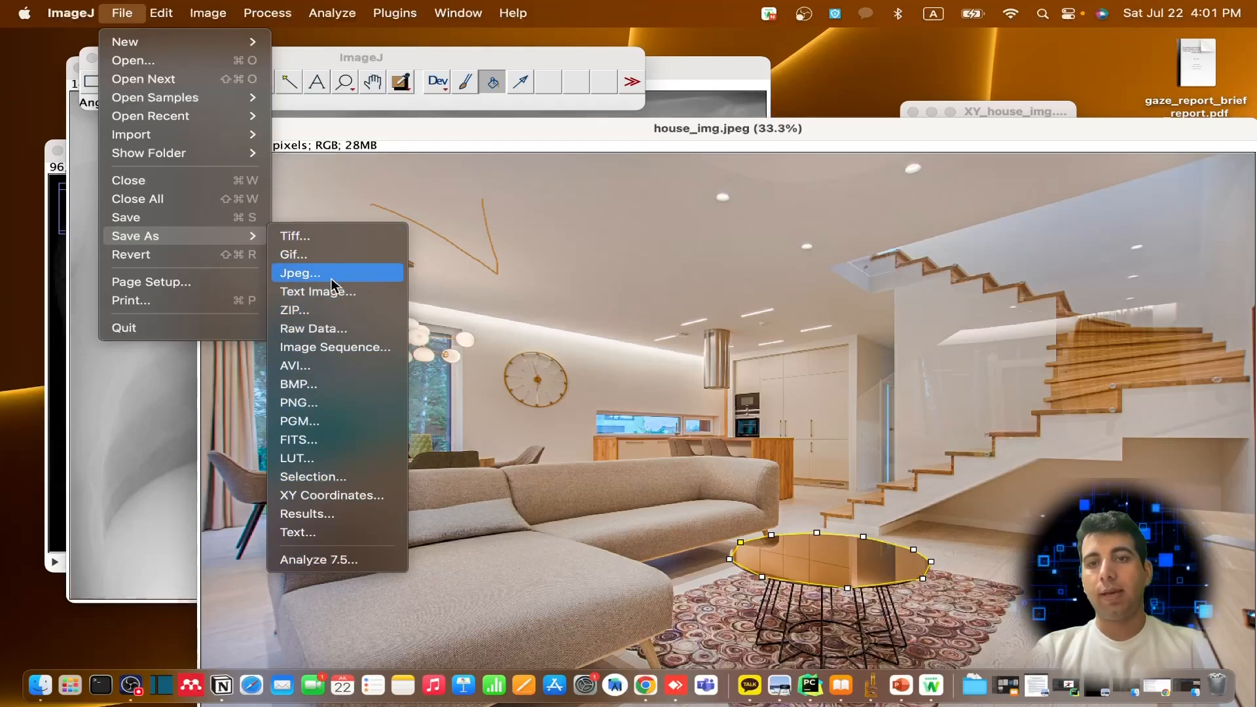
click(430, 127)
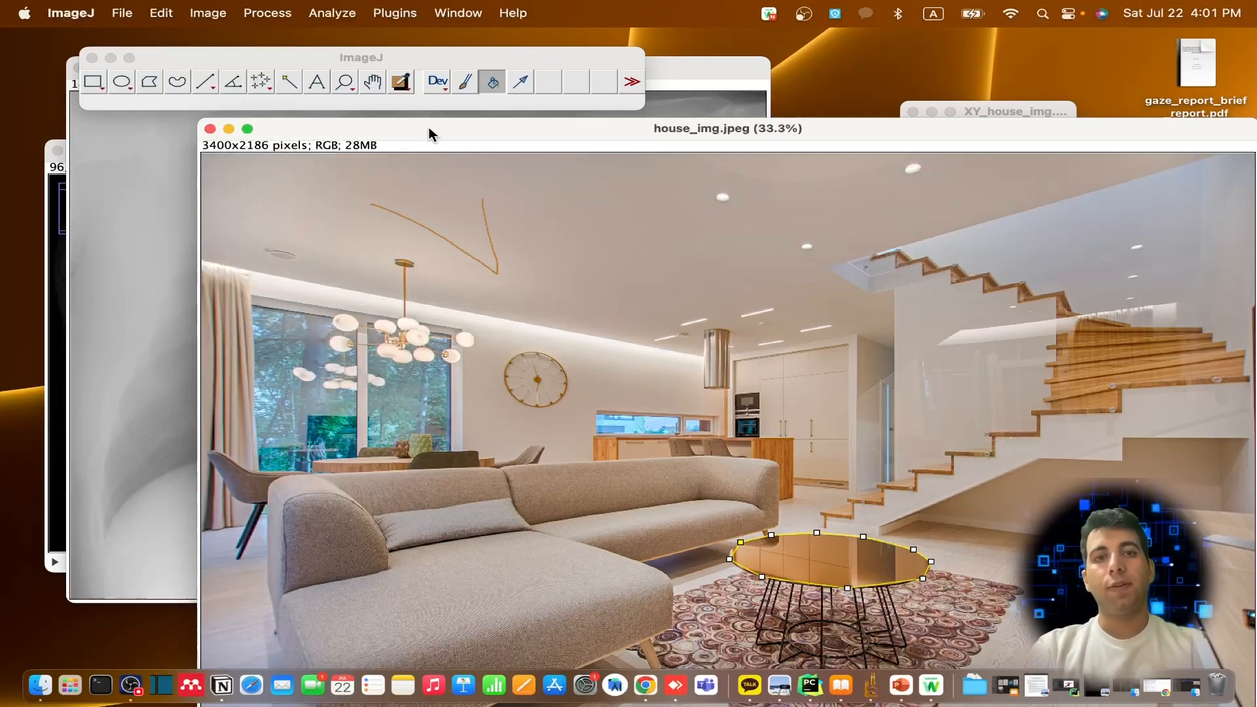
drag(430, 127, 335, 48)
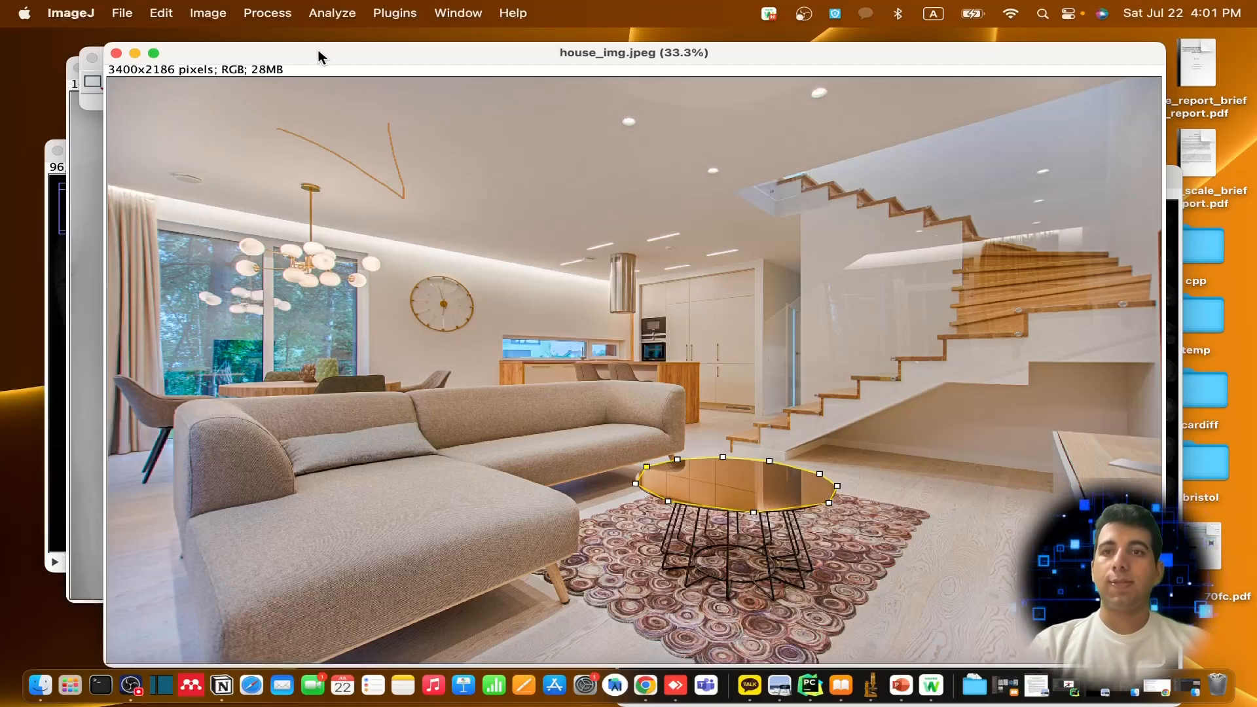
Convert house_img.jpeg from RGB Color to an RGB Stack
click(208, 13)
mouse_move(234, 43)
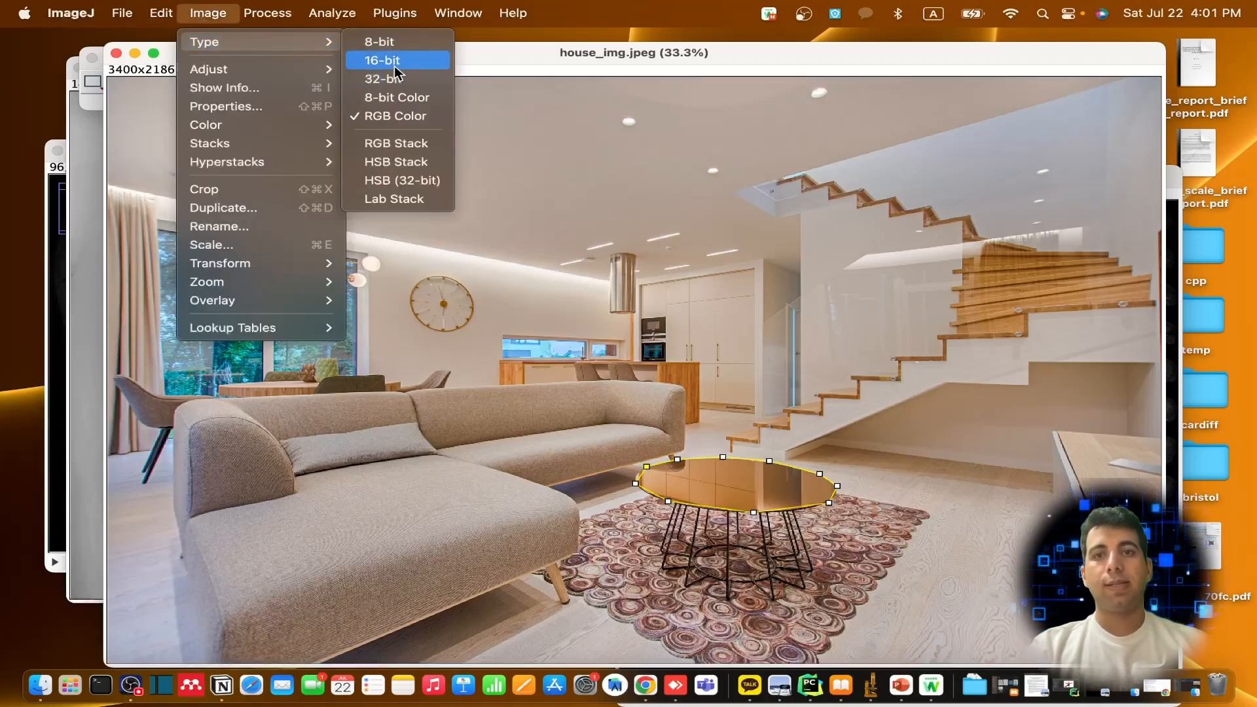
click(410, 152)
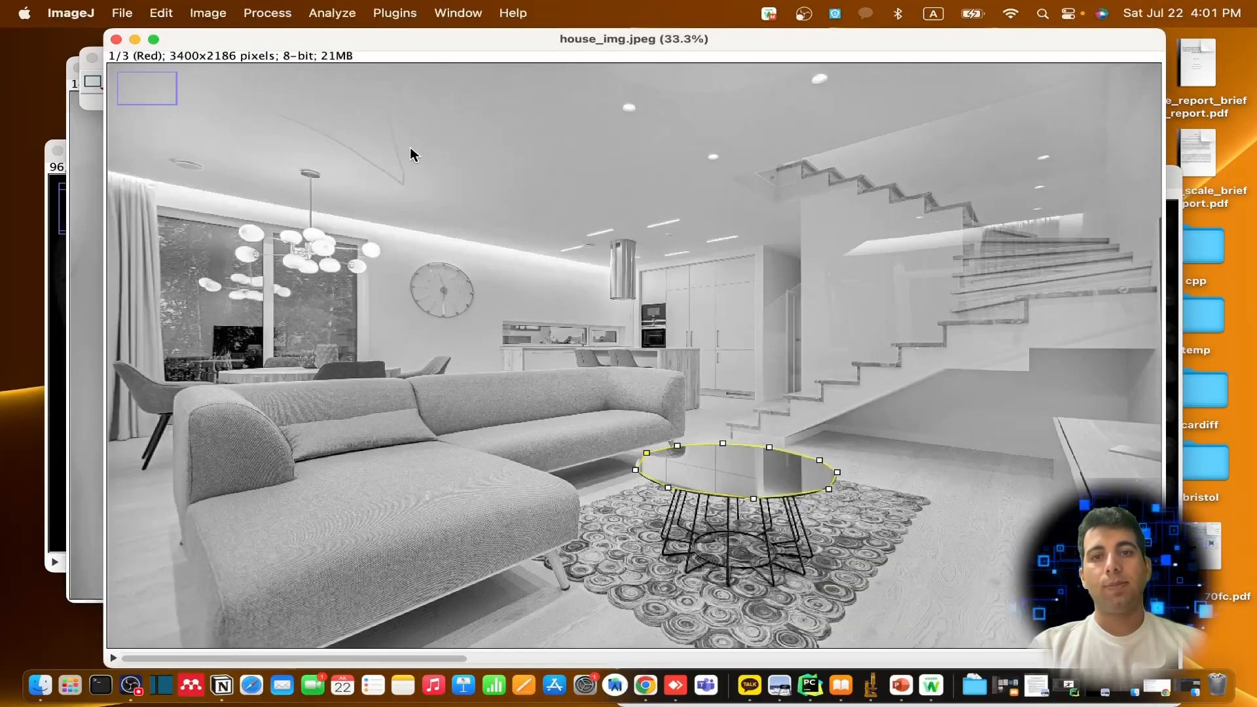
Move the house_img.jpeg stack off the toolbar and close it without saving the changes
drag(394, 48, 689, 203)
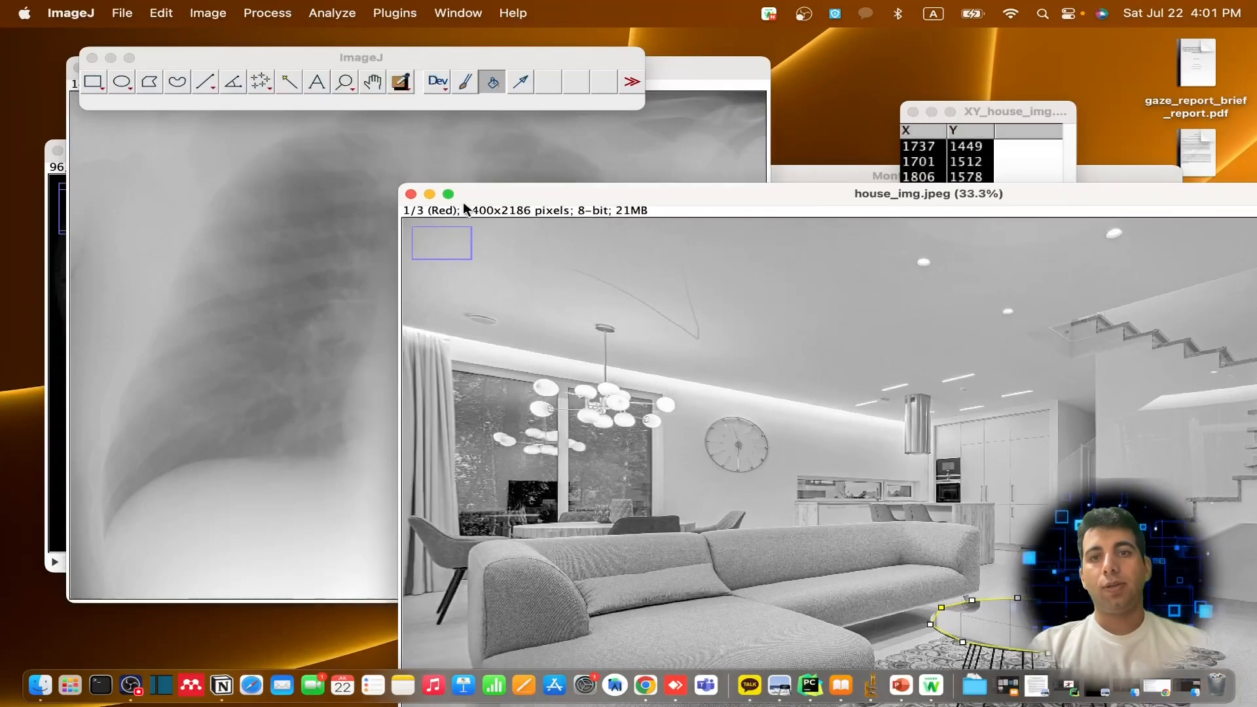
click(410, 195)
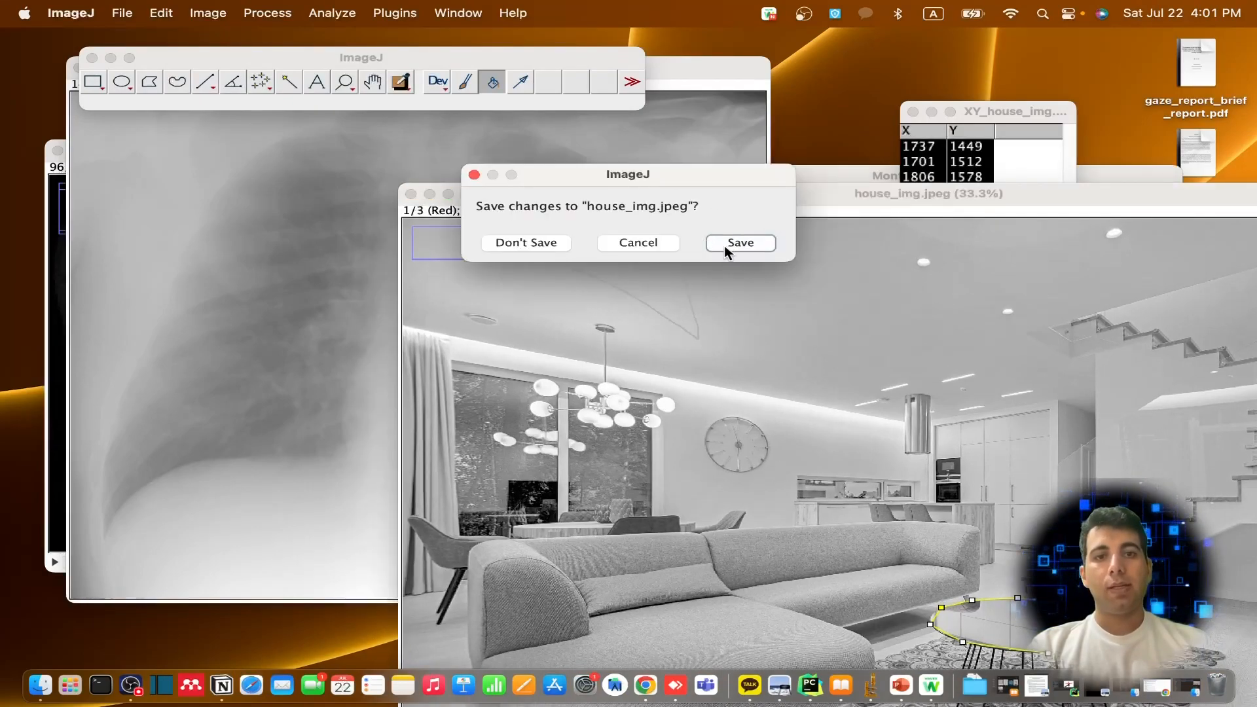
click(642, 243)
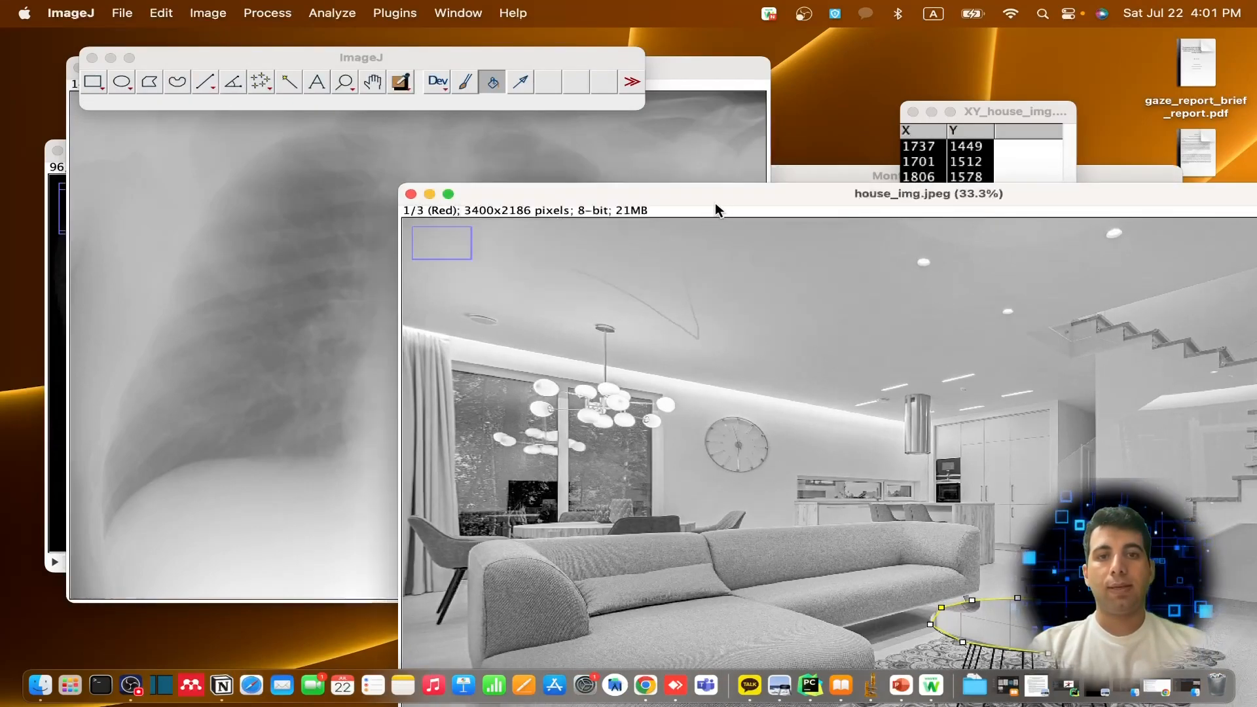
drag(715, 205, 572, 163)
click(269, 151)
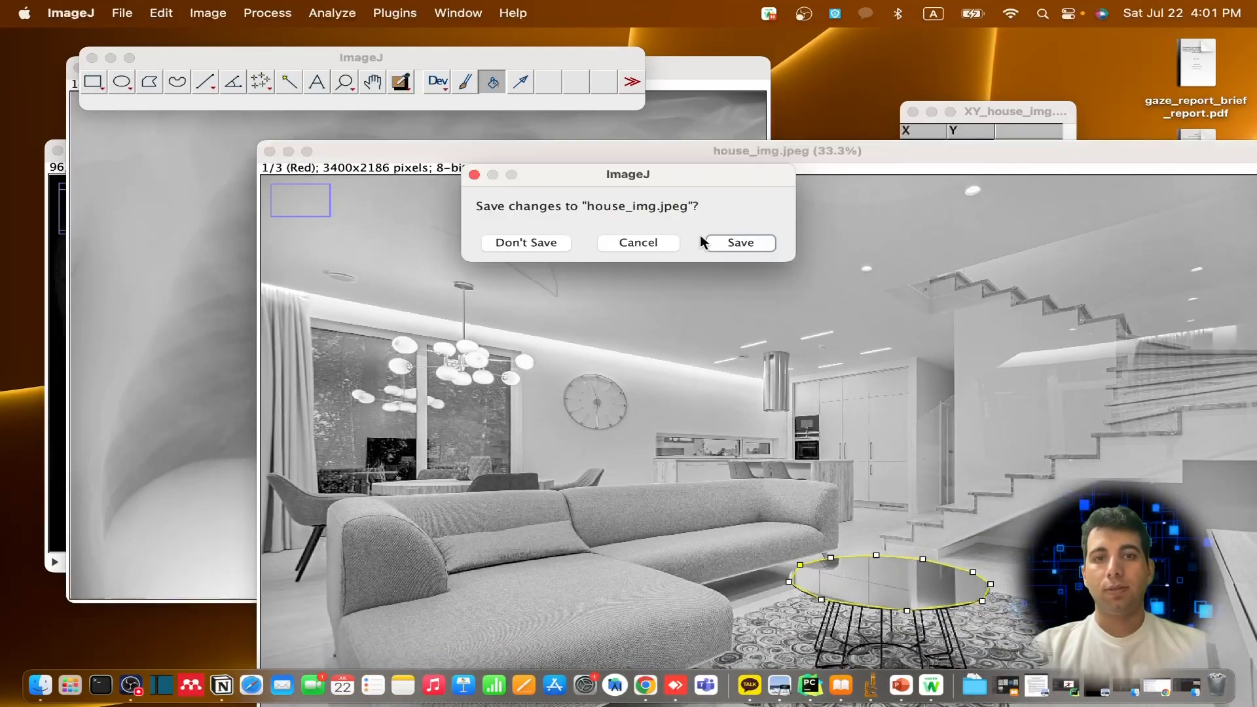
click(738, 246)
click(636, 281)
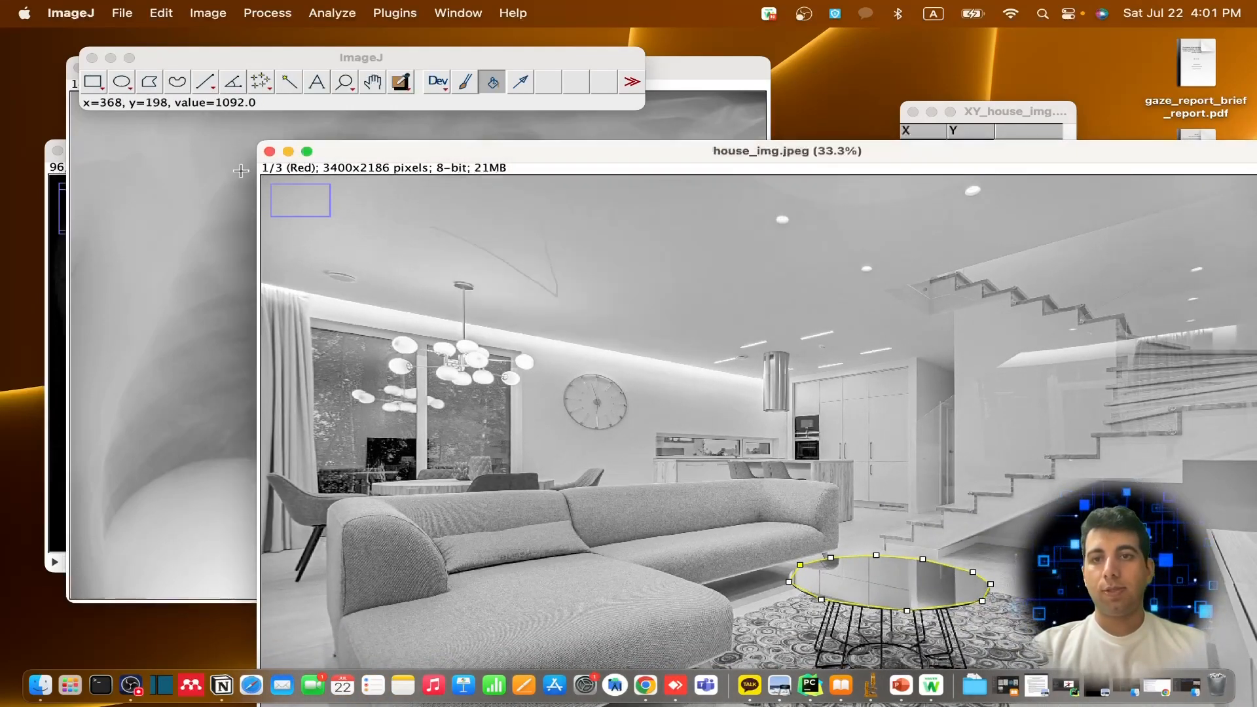
click(269, 151)
click(507, 243)
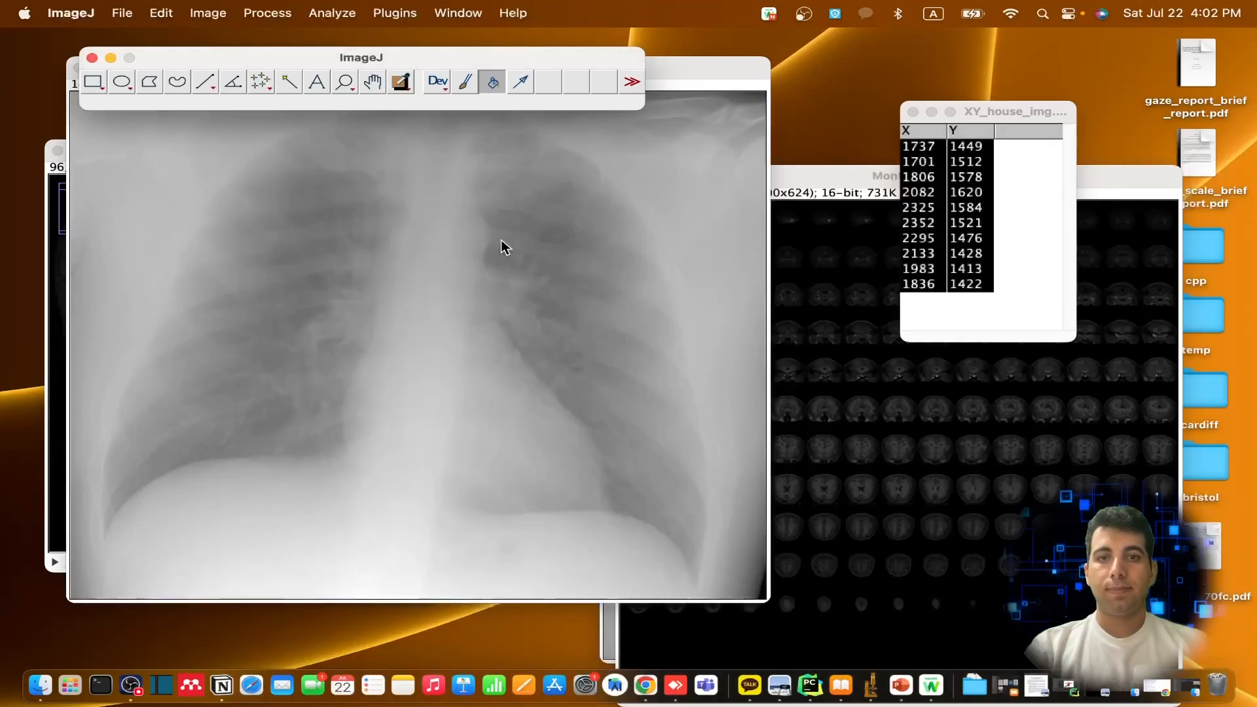
Bring the Vin_Dr_Open_Xray-1.nii image forward and display its histogram, moved clear of the image's upper corner
click(862, 182)
click(442, 180)
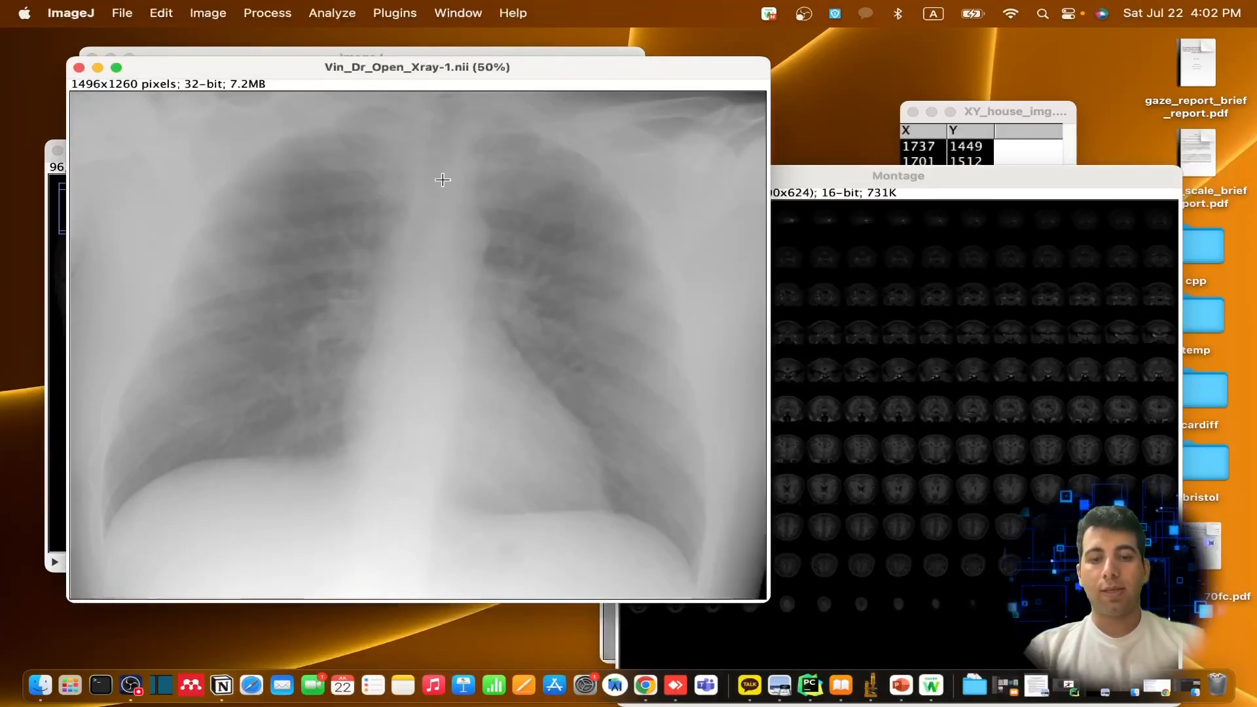
key(h)
click(671, 340)
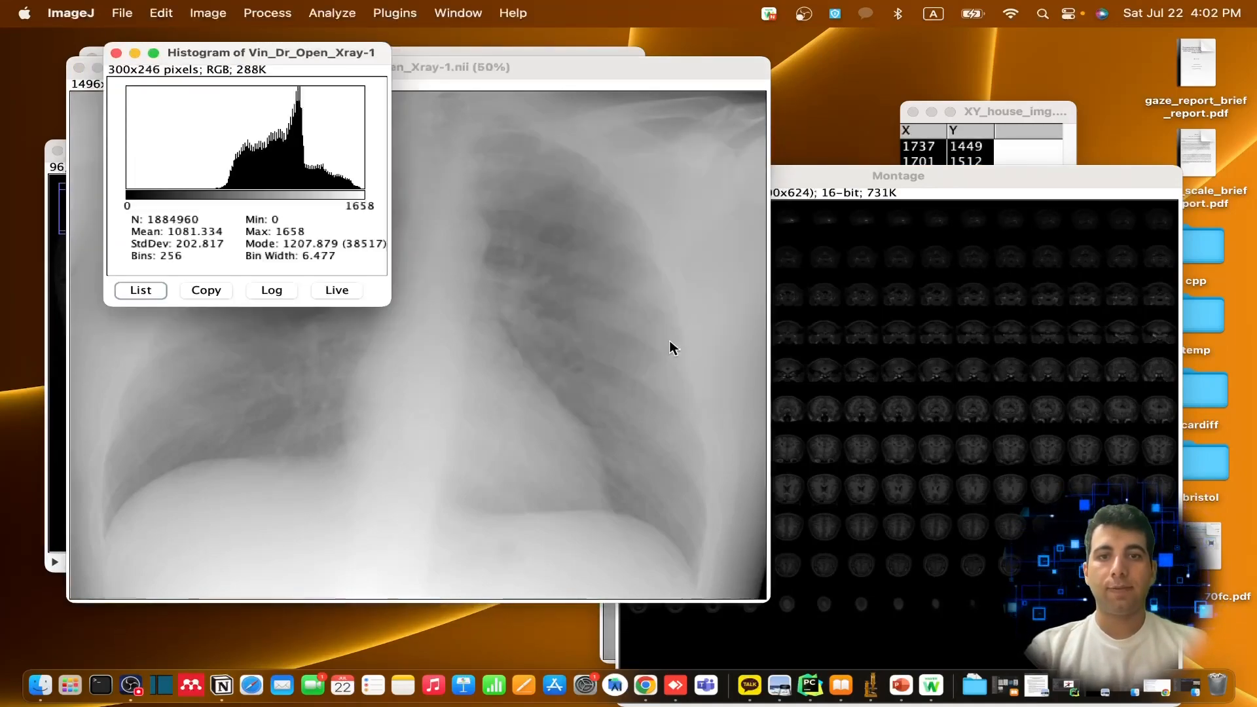
drag(172, 47, 488, 67)
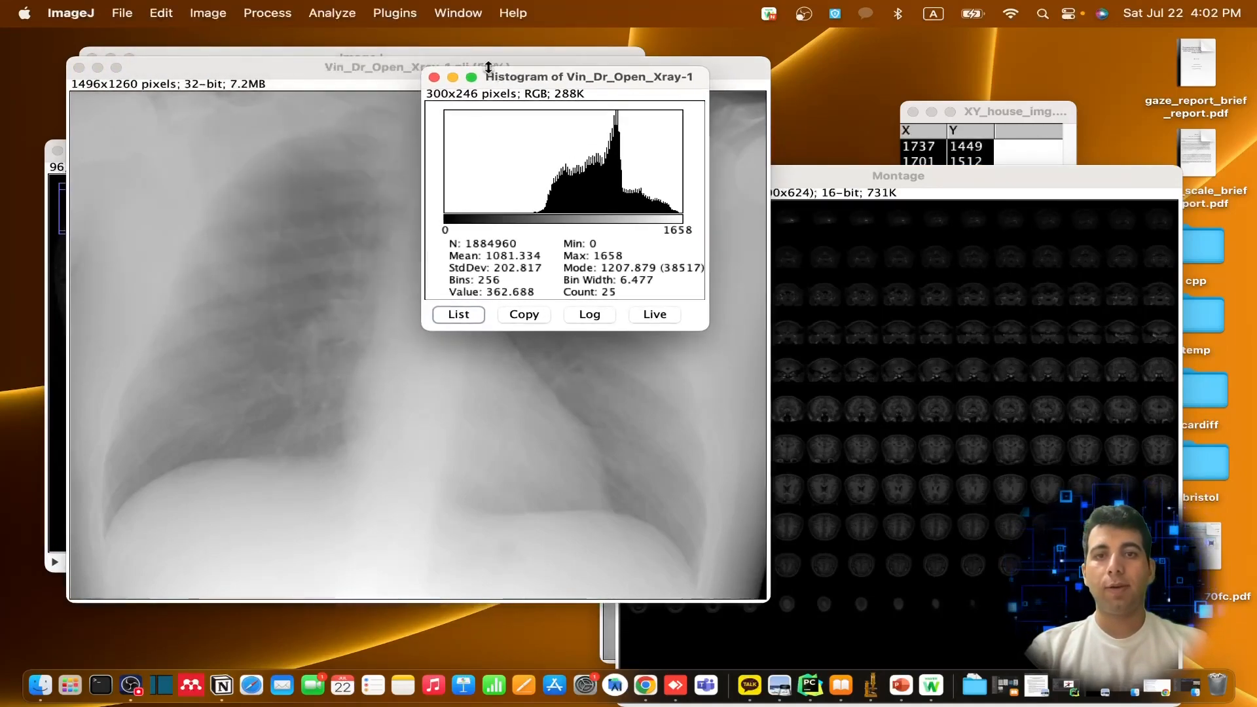
click(584, 245)
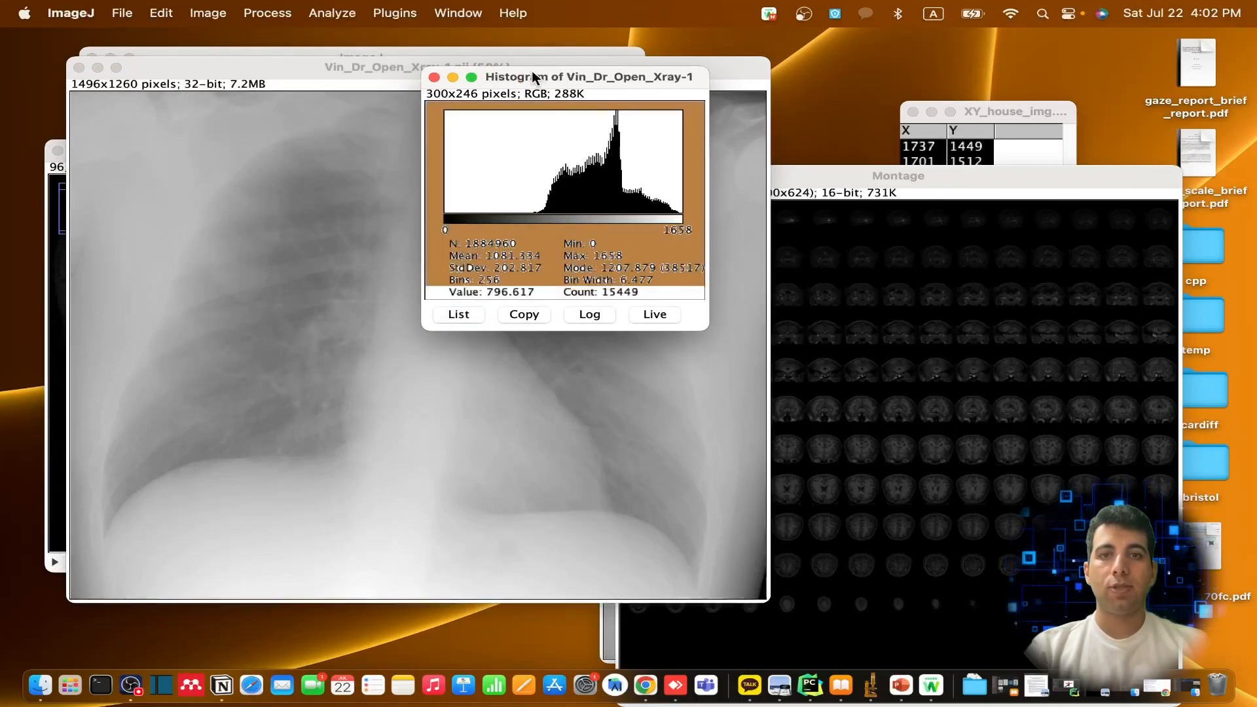
Close the X-ray histogram without saving it
click(434, 78)
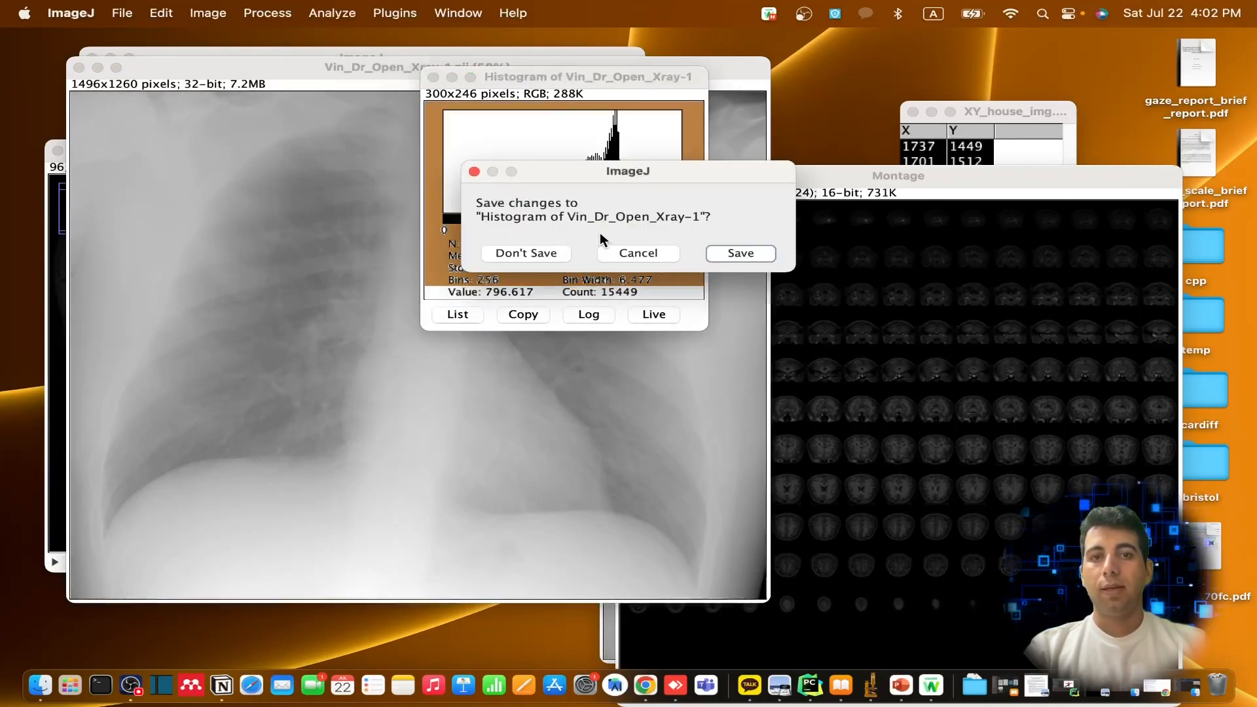
click(648, 252)
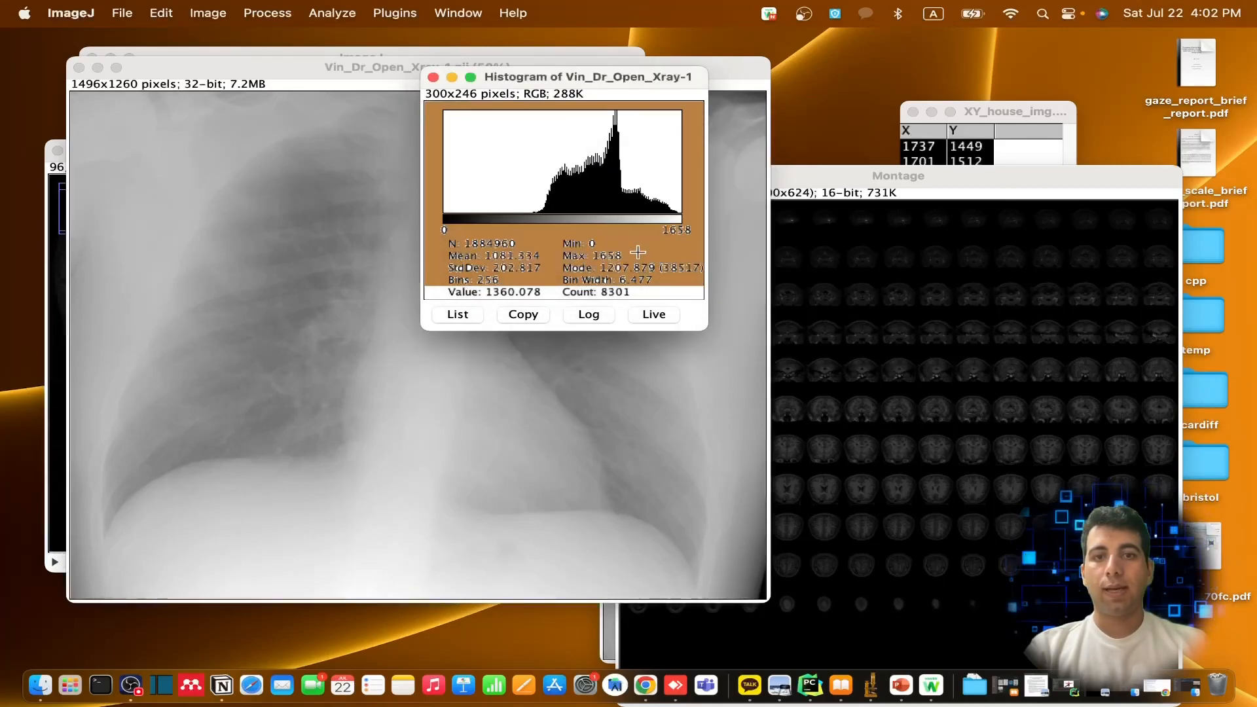
click(433, 78)
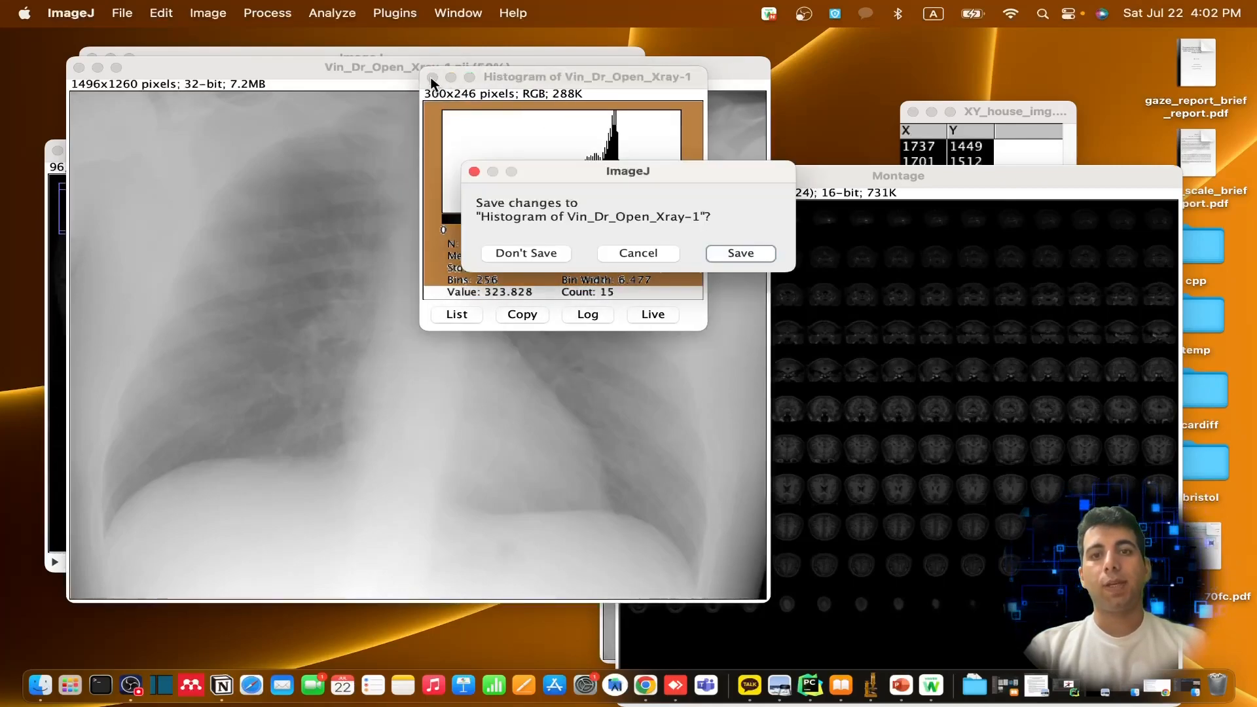
click(537, 256)
Show the image info for the MRI stack, review its title, dimensions, frame and line selection details, and close the info
click(50, 210)
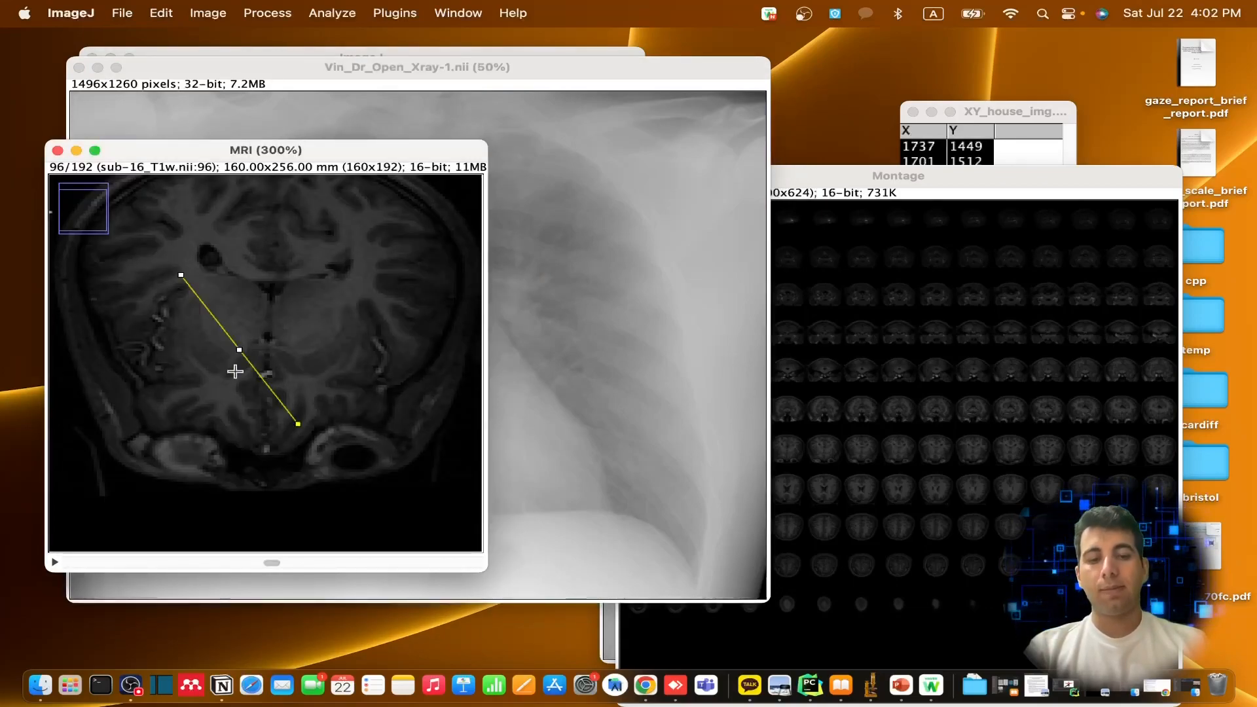
click(208, 13)
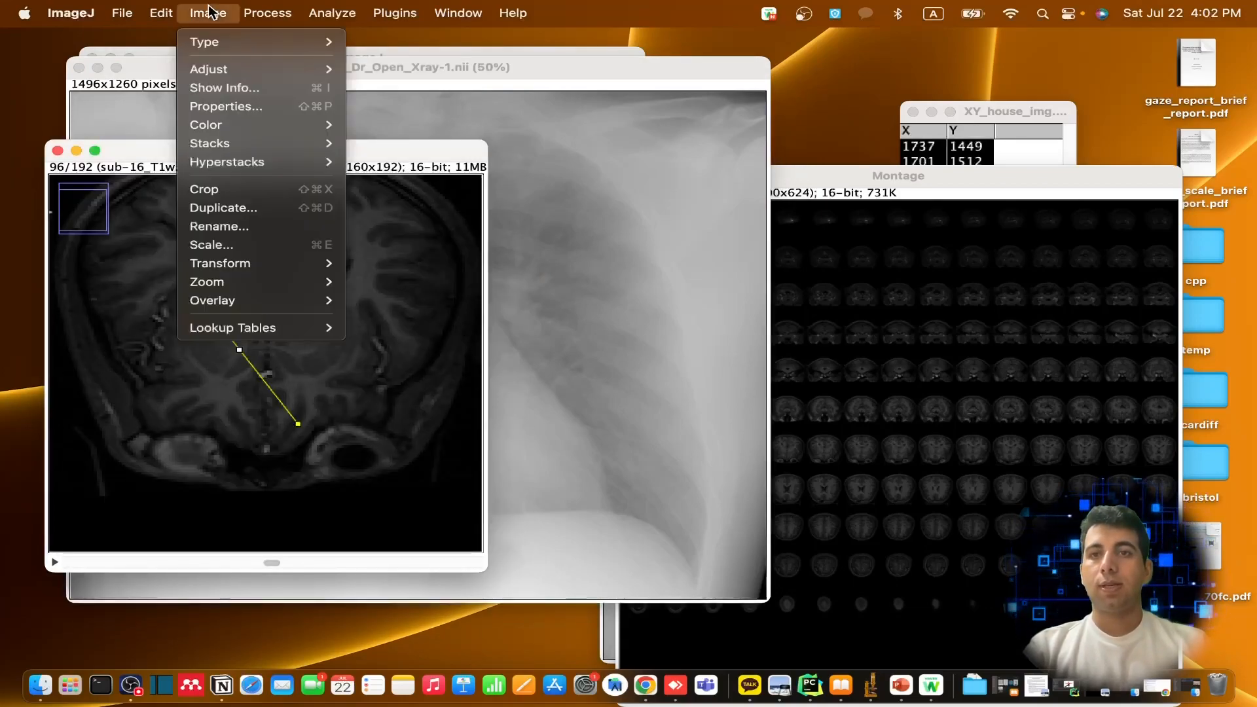
click(292, 92)
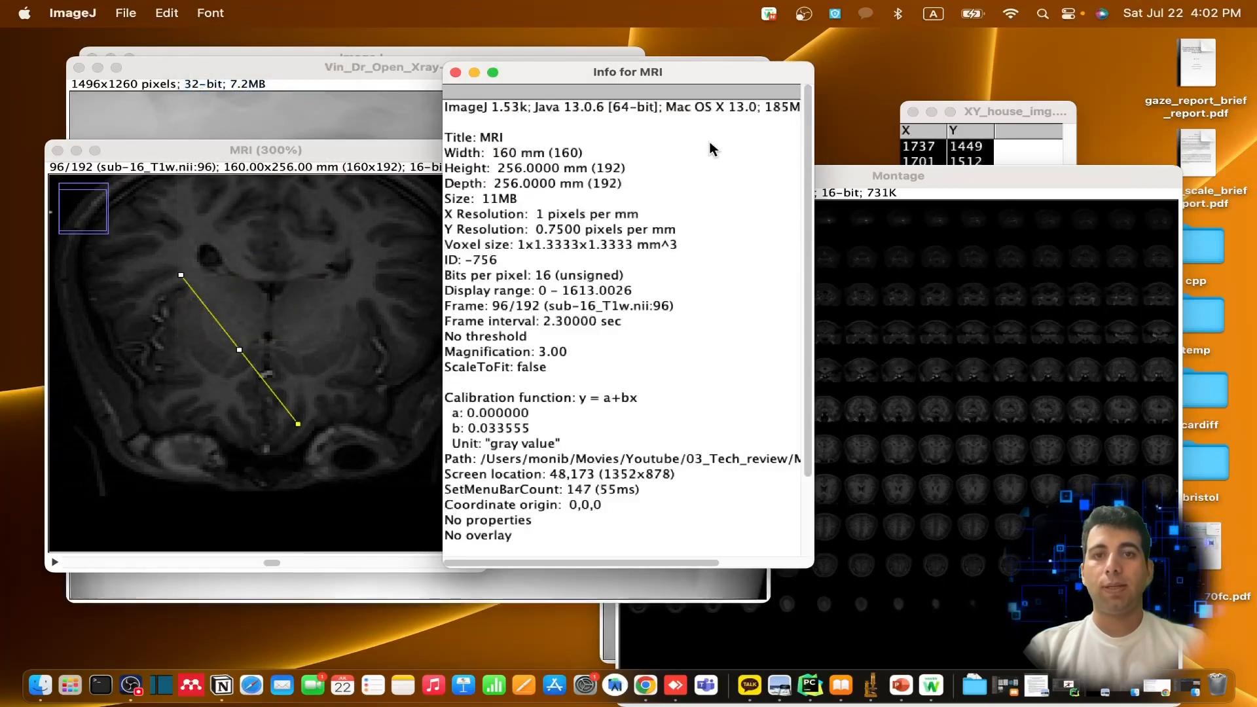
scroll(633, 309, up, 3)
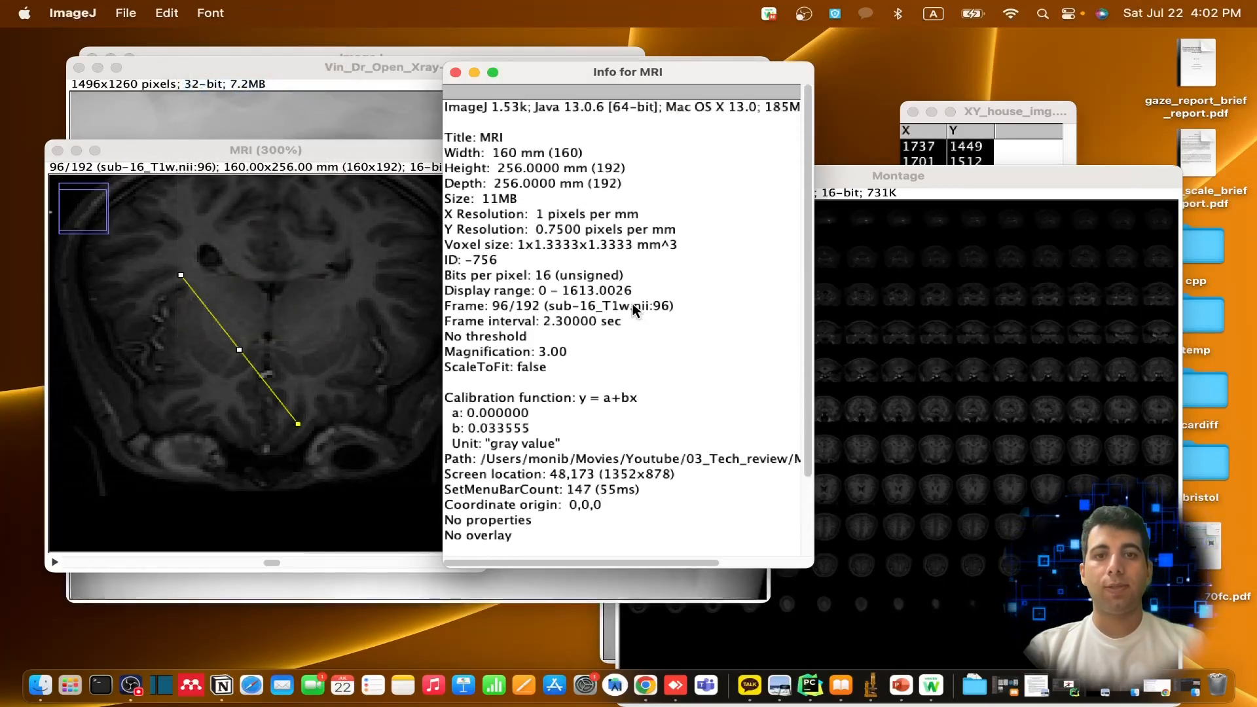
click(467, 138)
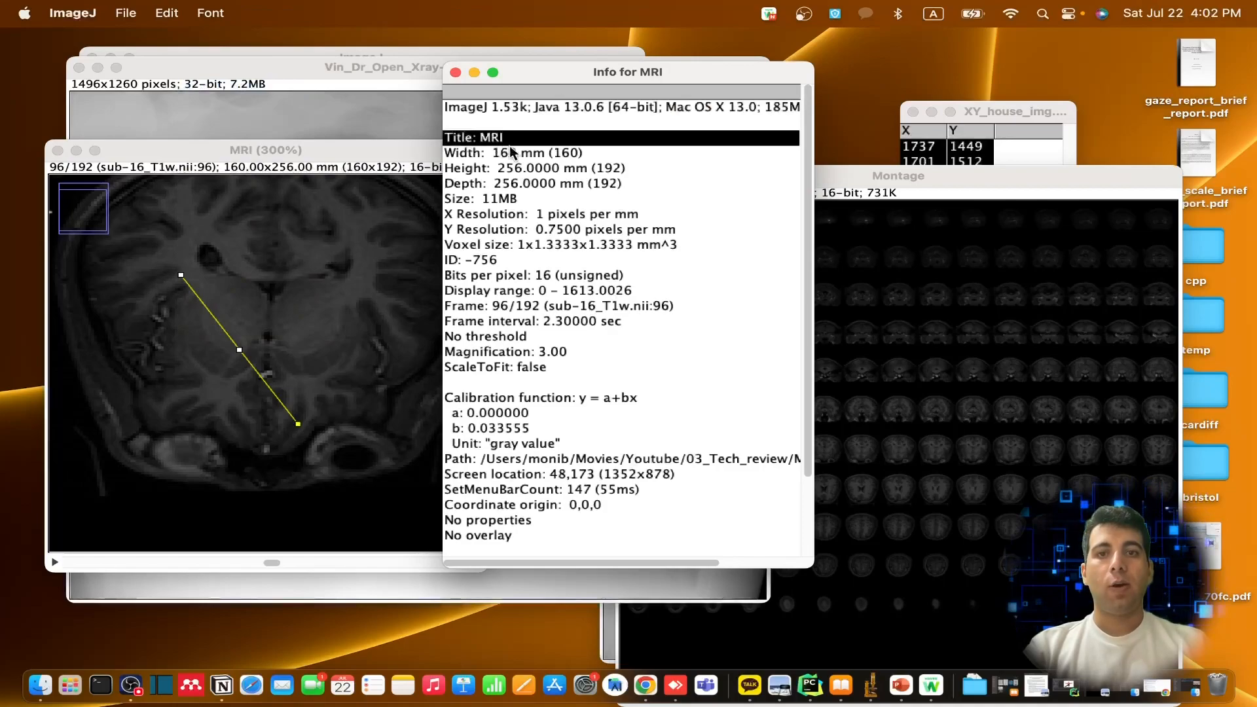
click(524, 156)
double_click(523, 168)
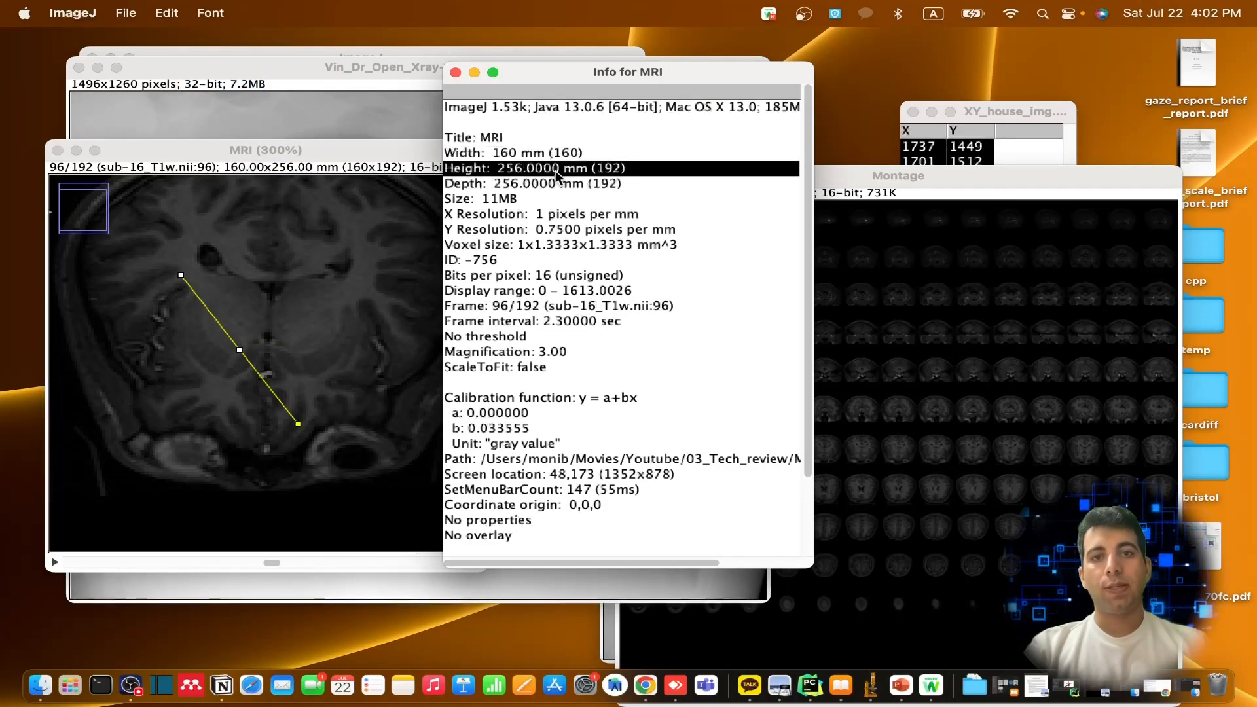
click(625, 256)
scroll(619, 301, down, 5)
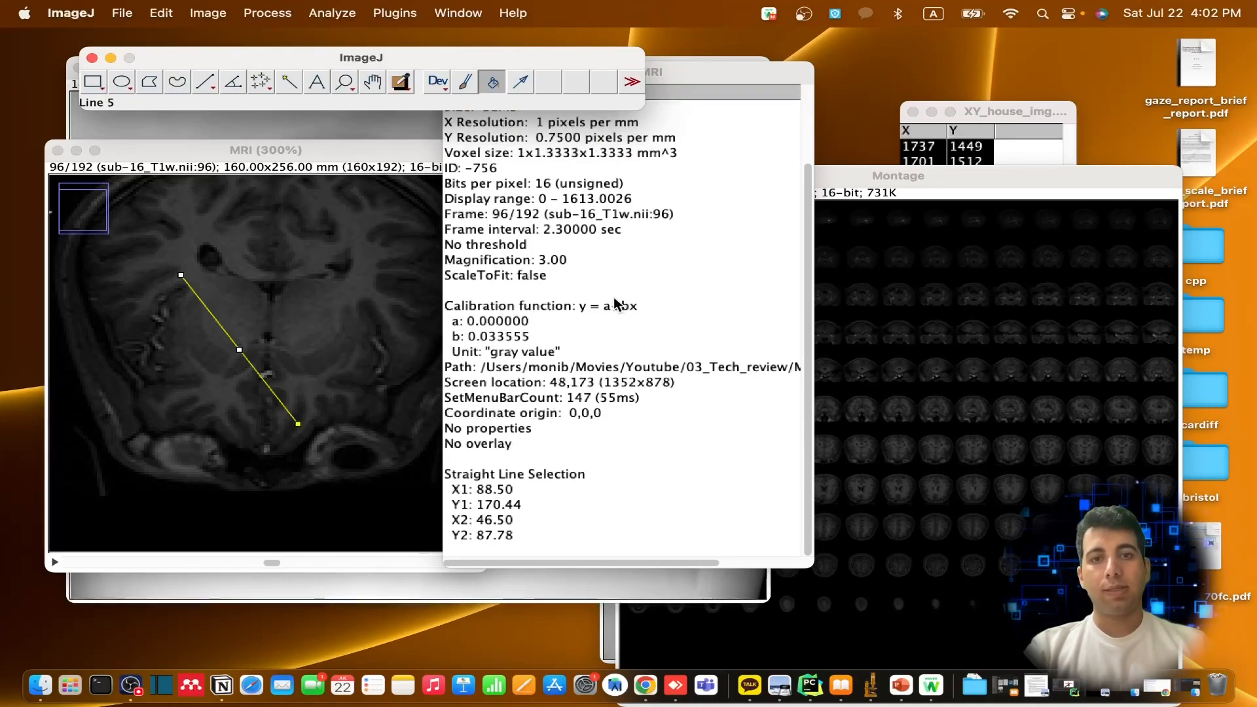
click(674, 231)
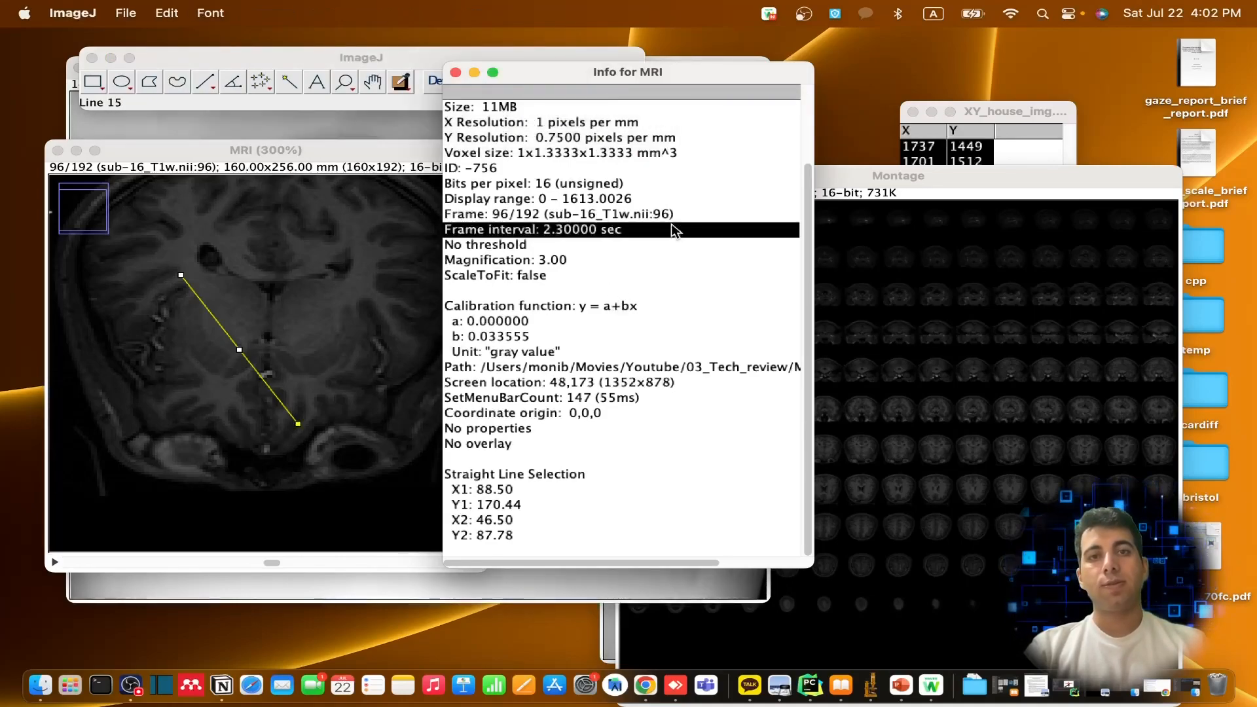
click(456, 73)
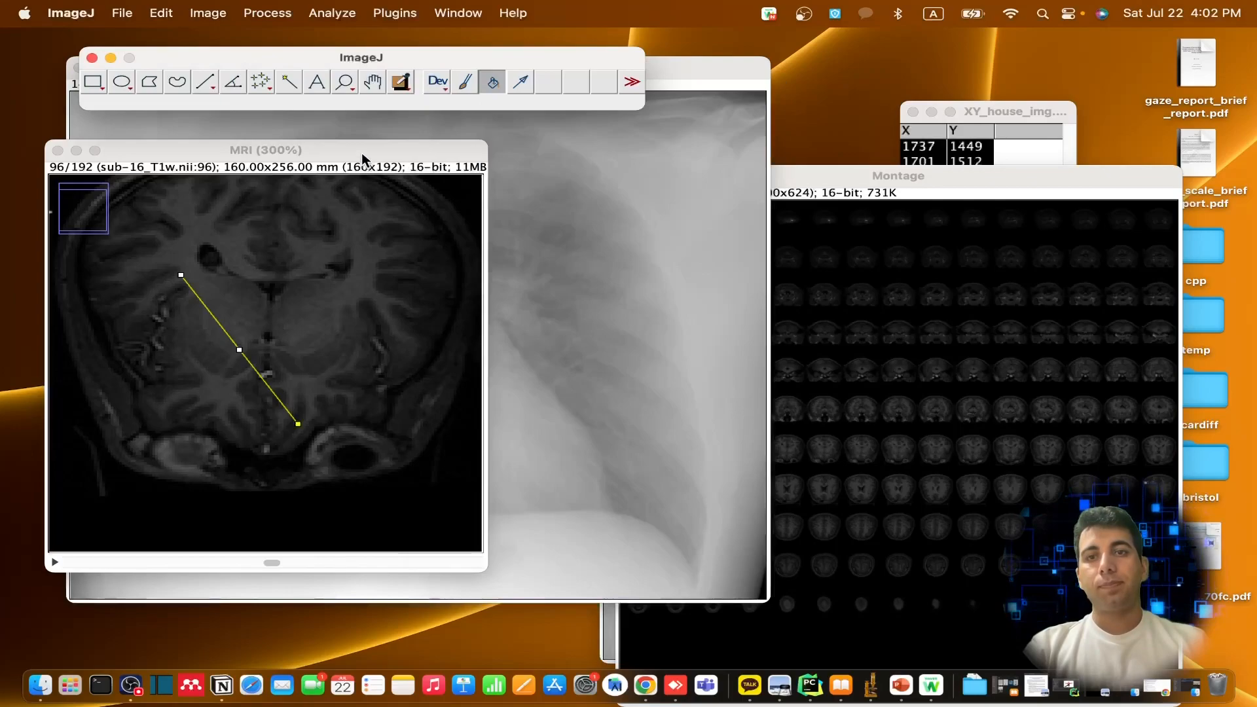
Move the MRI stack aside and close it without saving the changes
drag(365, 160, 586, 164)
click(279, 155)
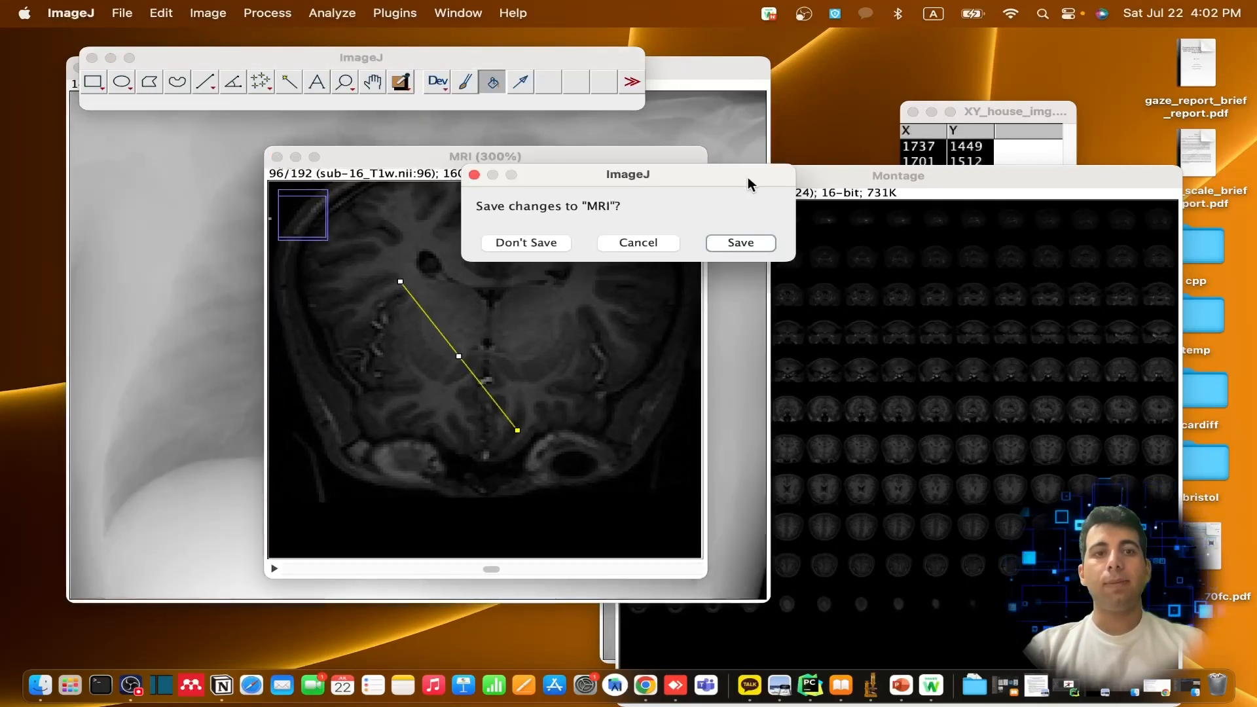
click(532, 244)
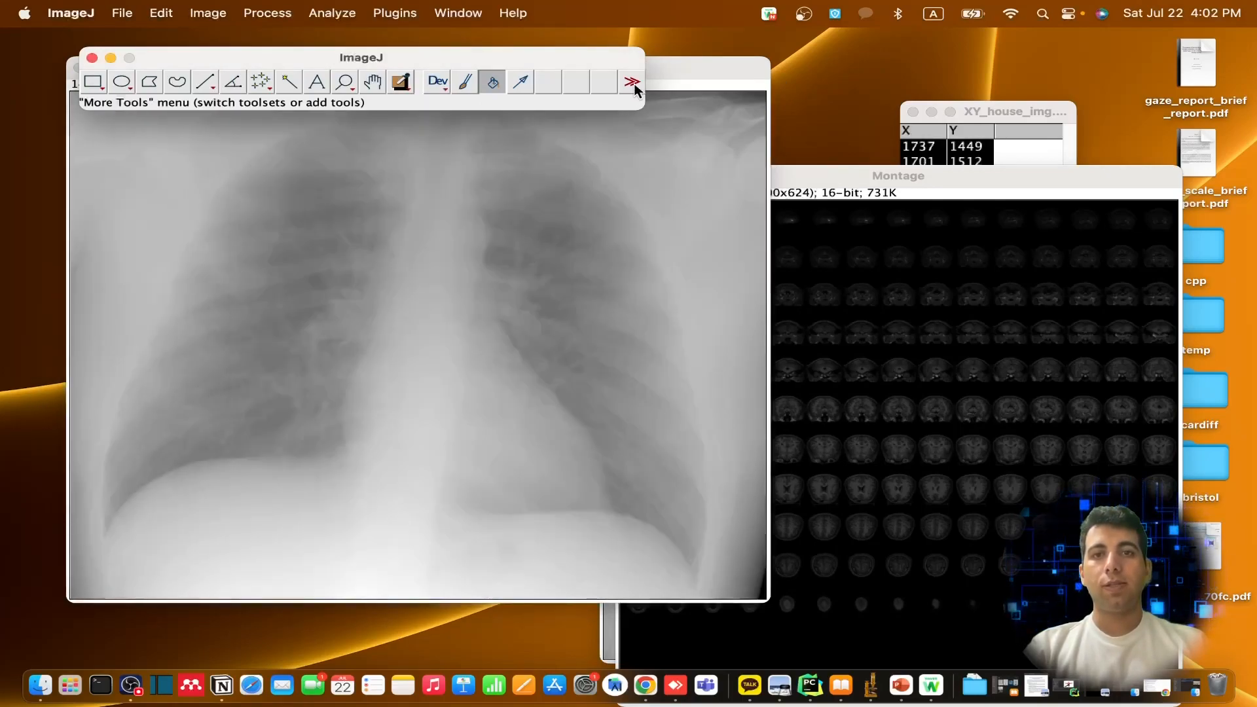
Compute the stack statistics of the chest X-ray image and close the results table without saving the measurement
click(212, 14)
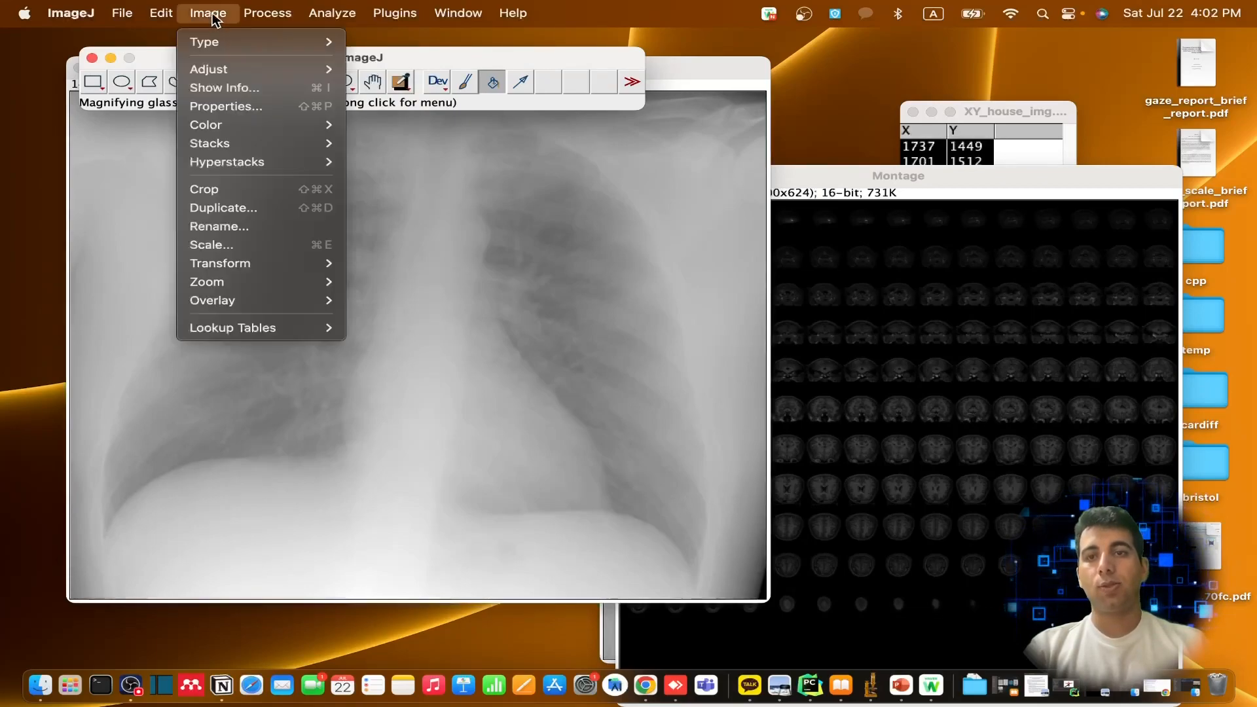
mouse_move(302, 267)
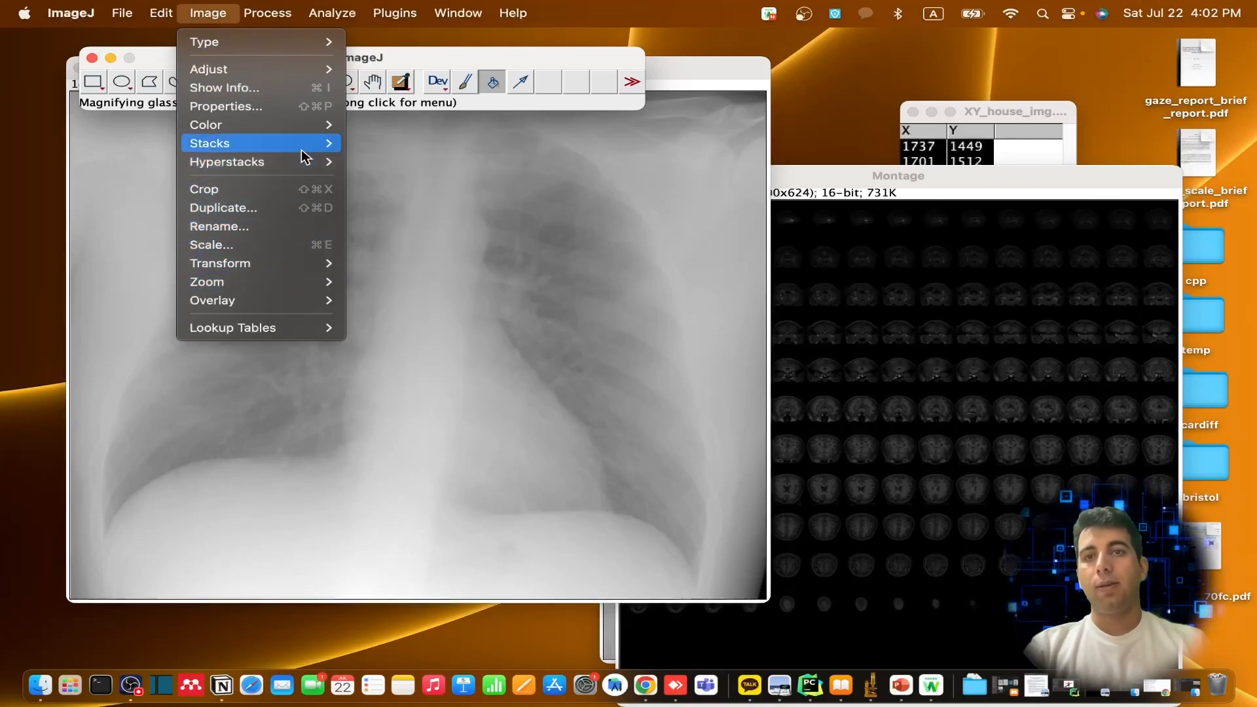
mouse_move(302, 149)
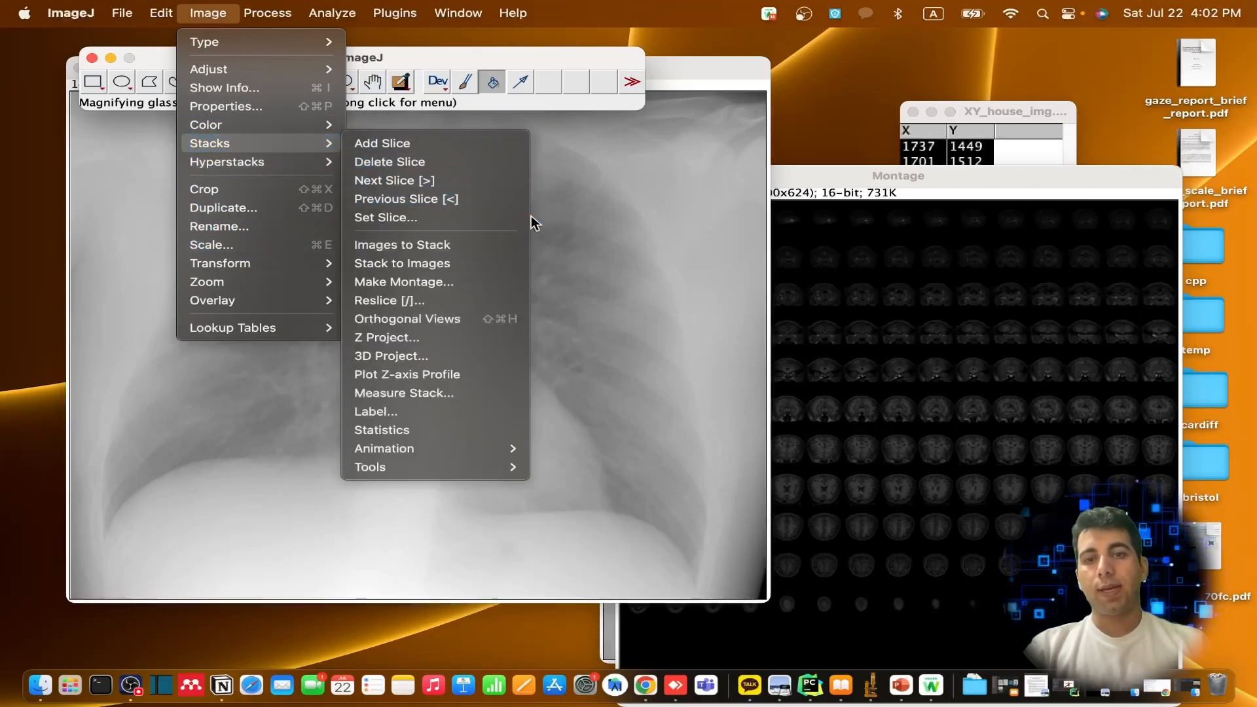
click(435, 431)
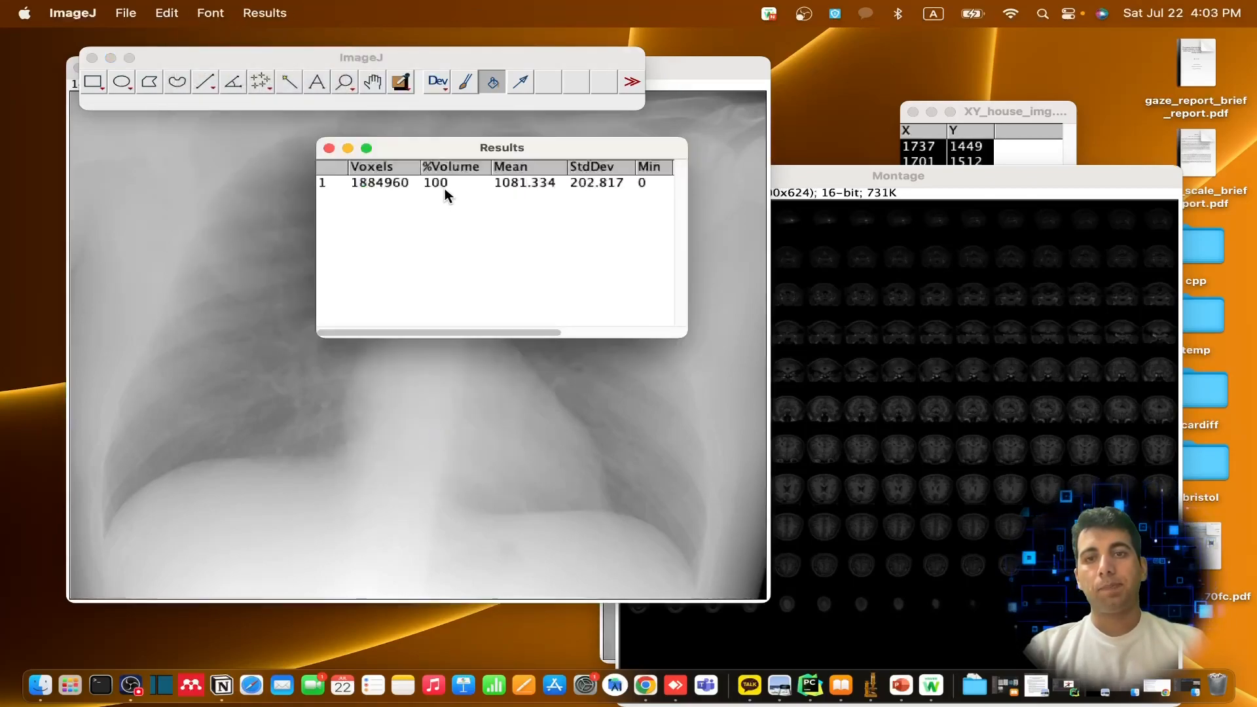
click(327, 148)
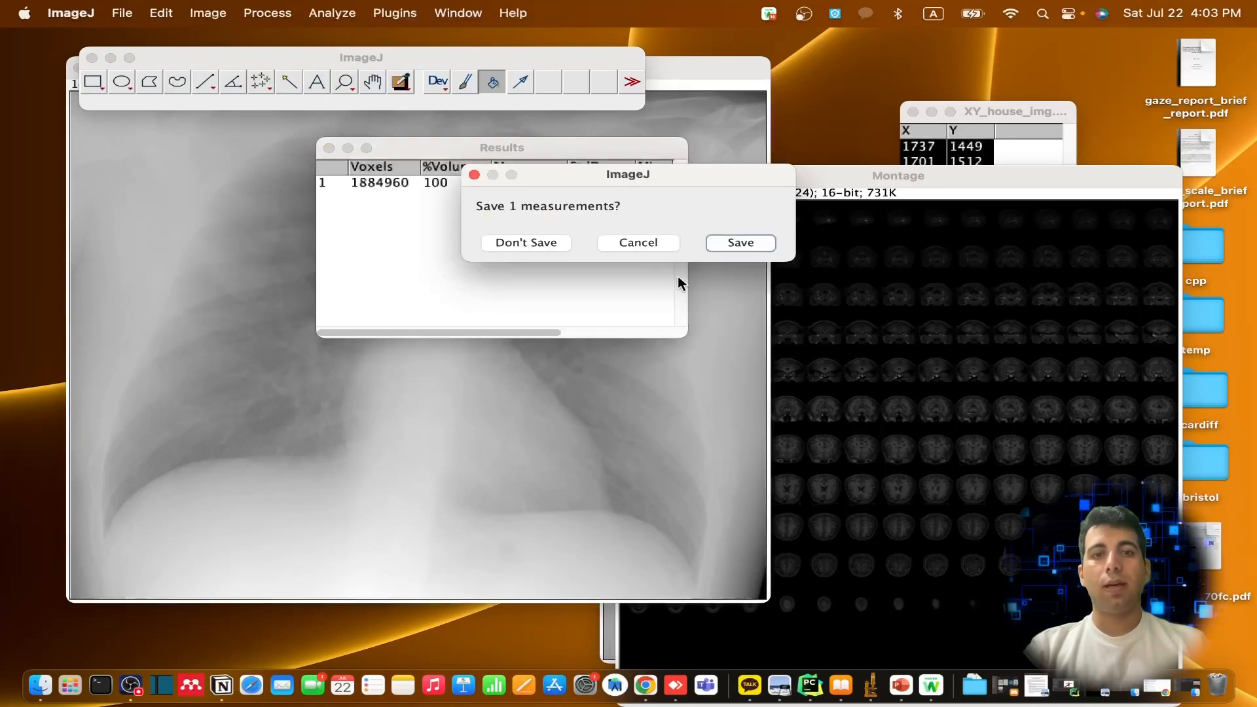
click(529, 243)
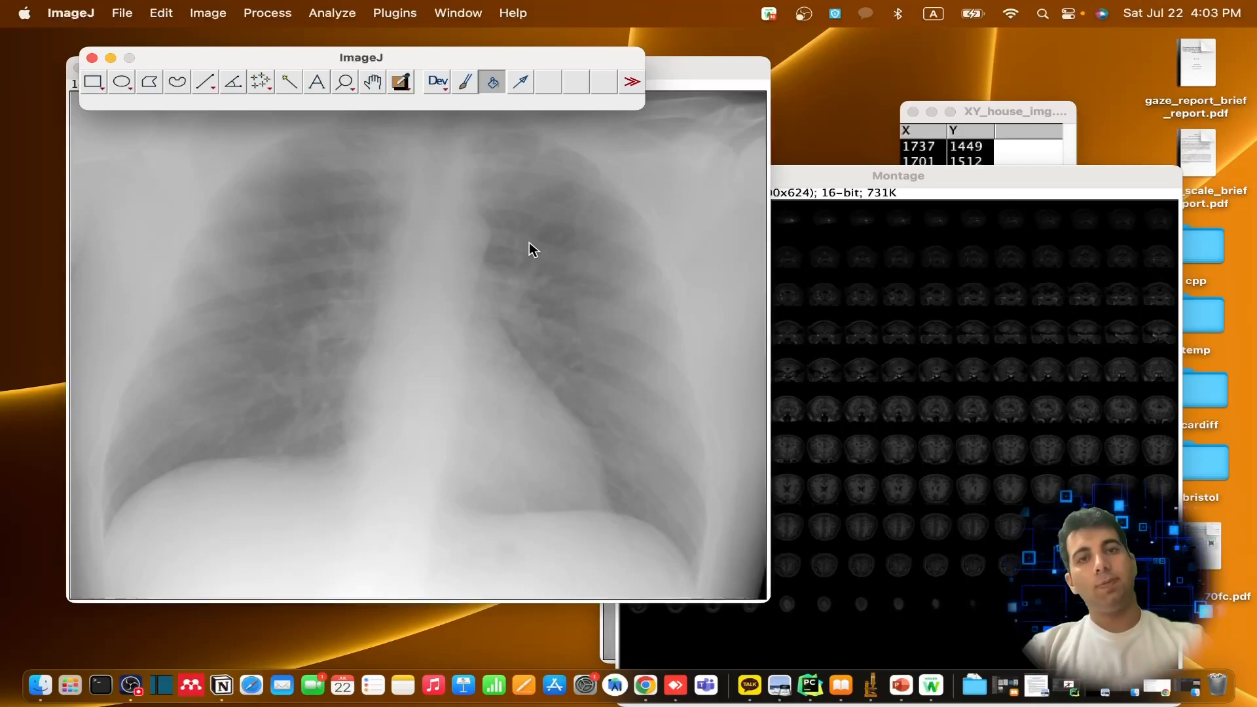
click(528, 242)
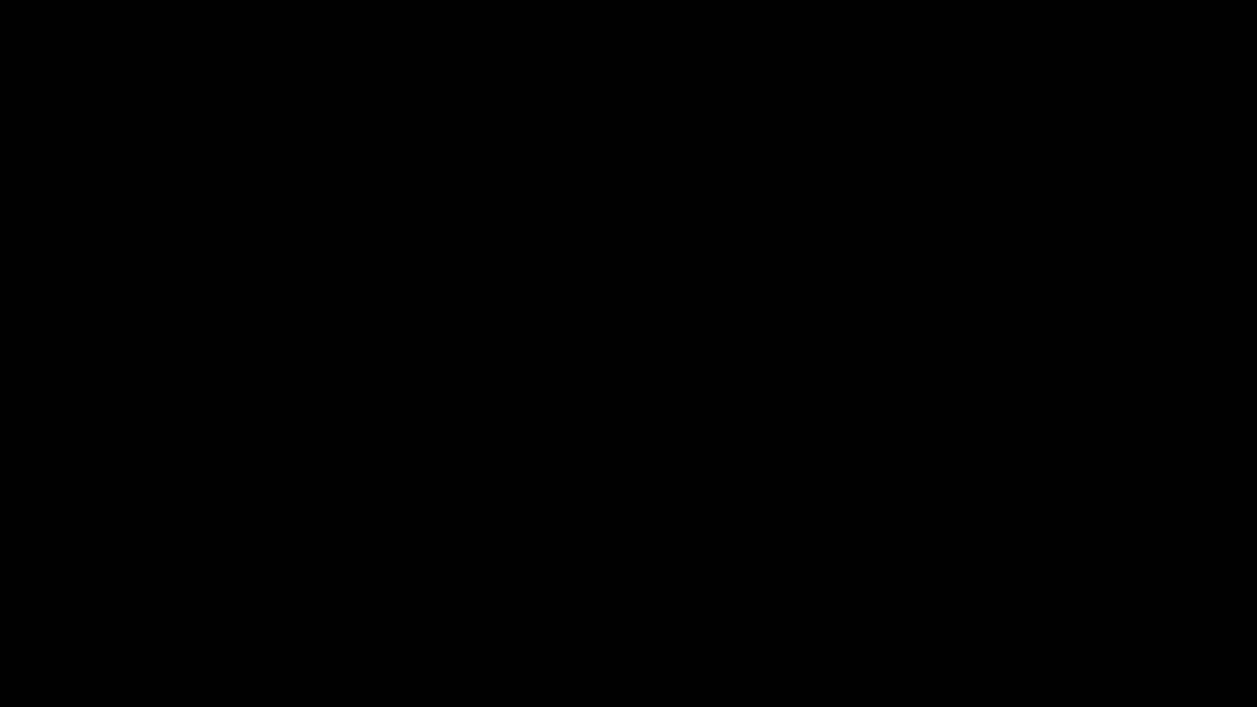